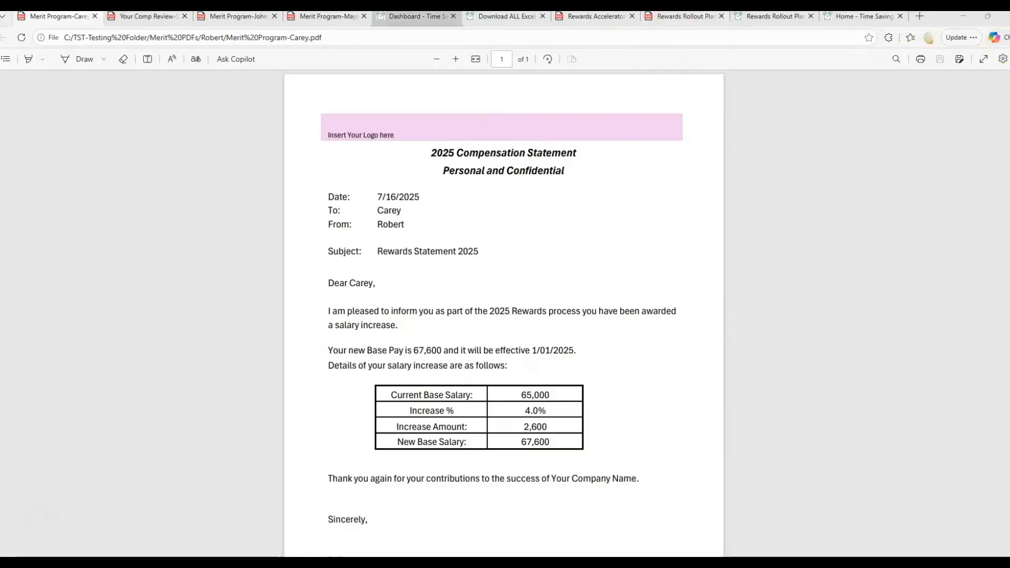
# Open the Rewards Accelerator course page in the browser and expand its download, pay change letters and Total Rewards Statements sections to review their lessons
pyautogui.click(416, 17)
pyautogui.click(497, 17)
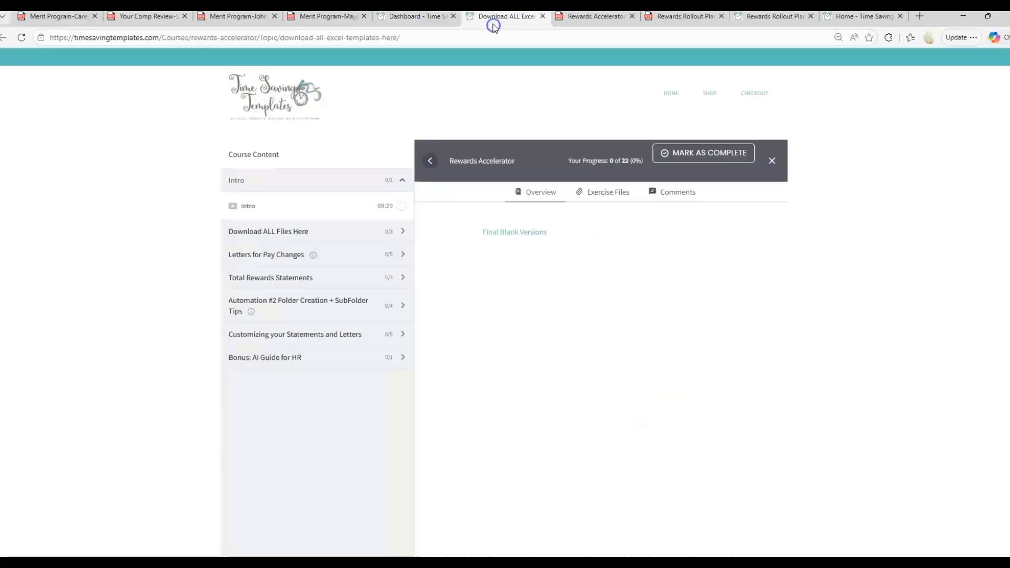
pyautogui.click(330, 234)
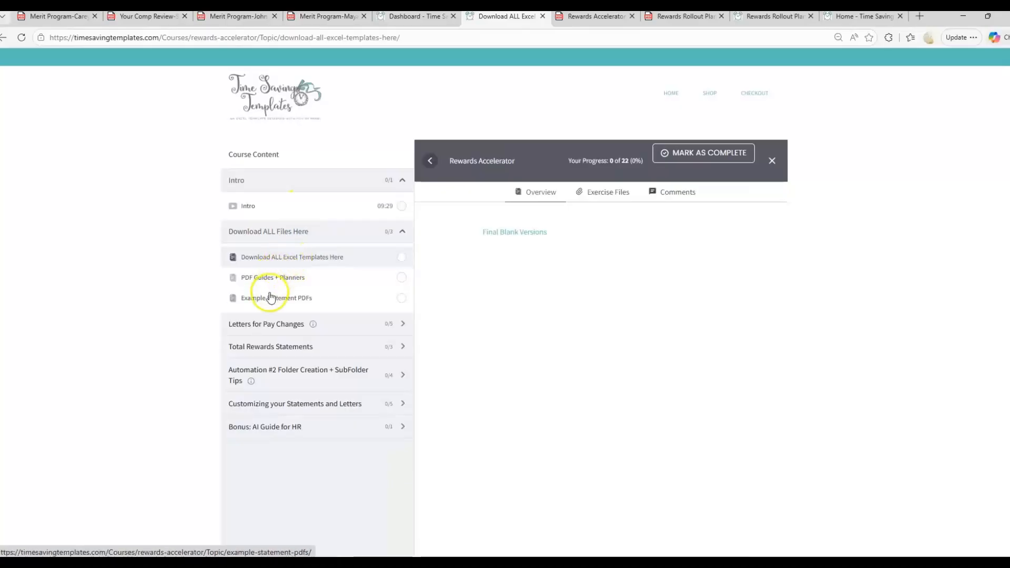
pyautogui.click(347, 325)
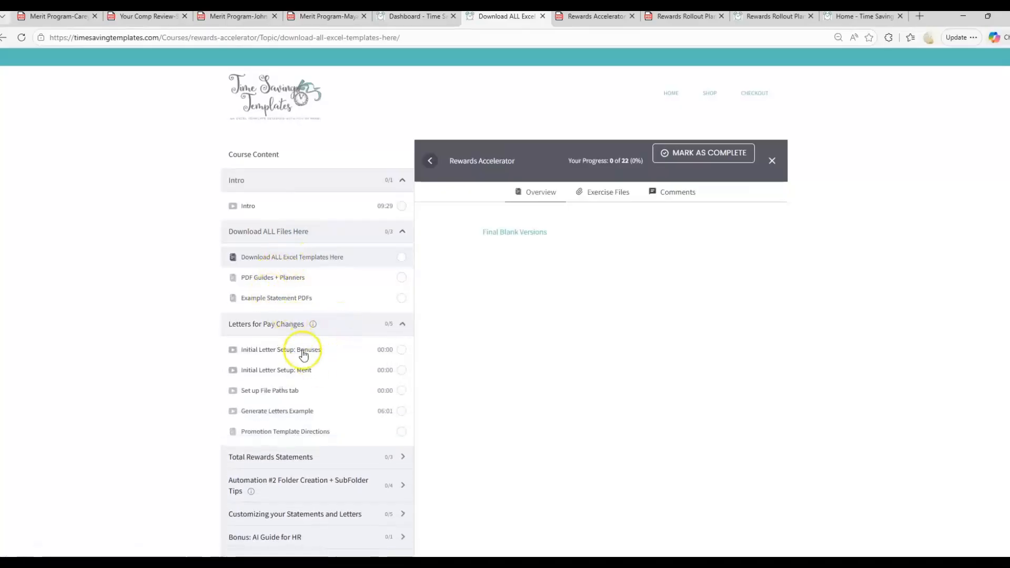
pyautogui.click(278, 459)
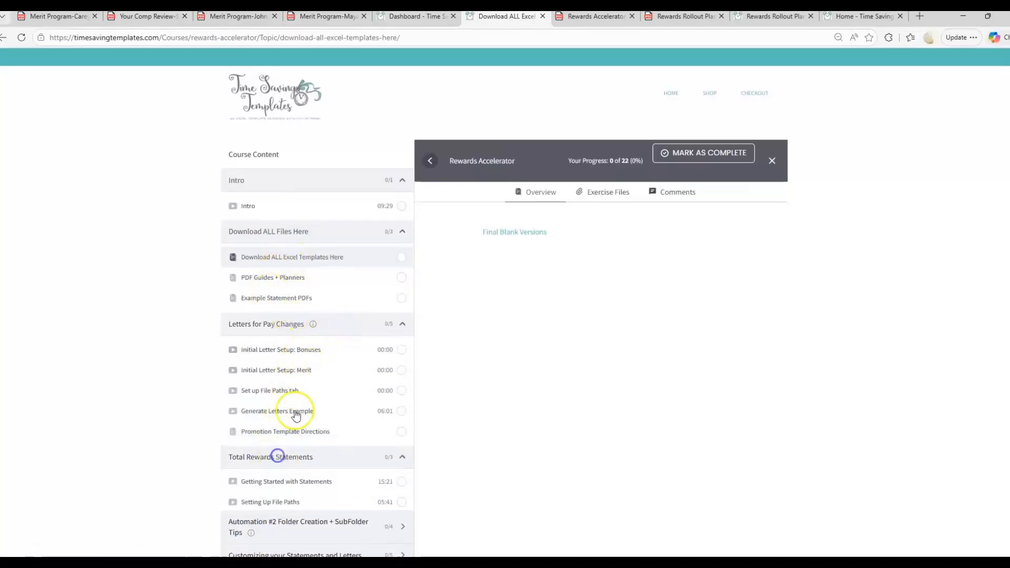
pyautogui.scroll(-5, 326, 255)
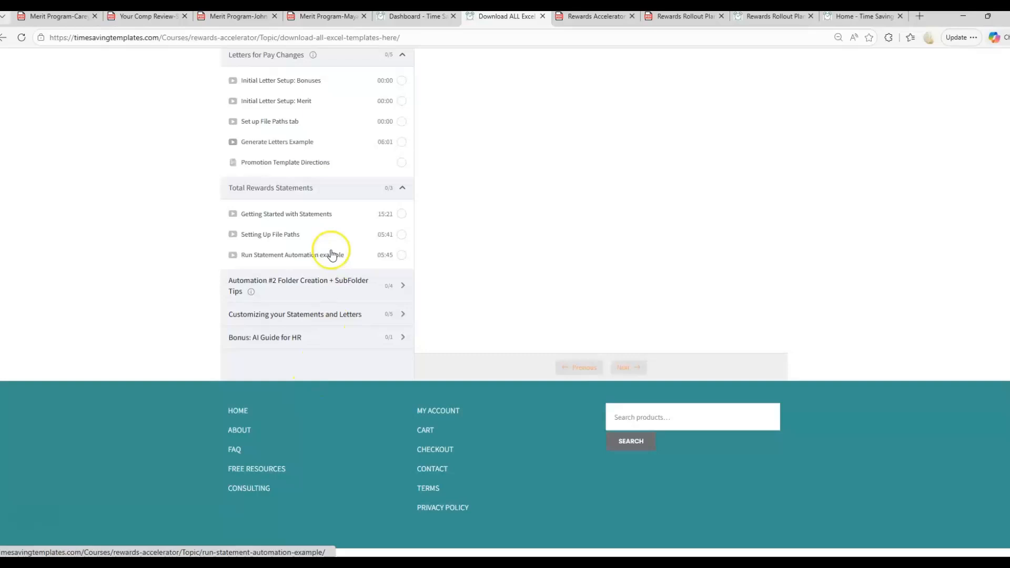
# Review the lessons under Customizing your Statements and Letters, Bonus: AI Guide for HR and Automation #2 Folder Creation, and collapse the sections
pyautogui.click(320, 314)
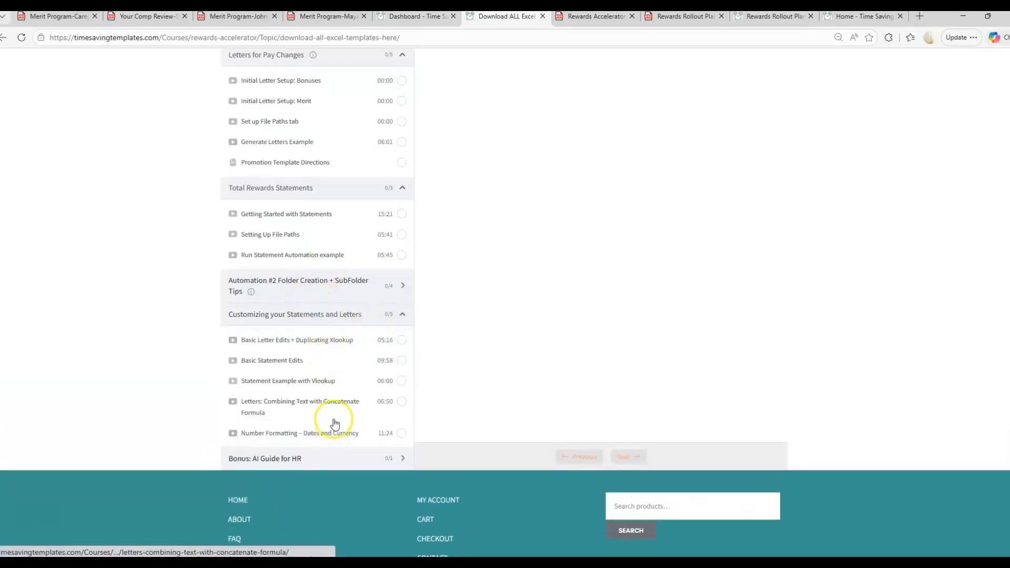
pyautogui.click(327, 457)
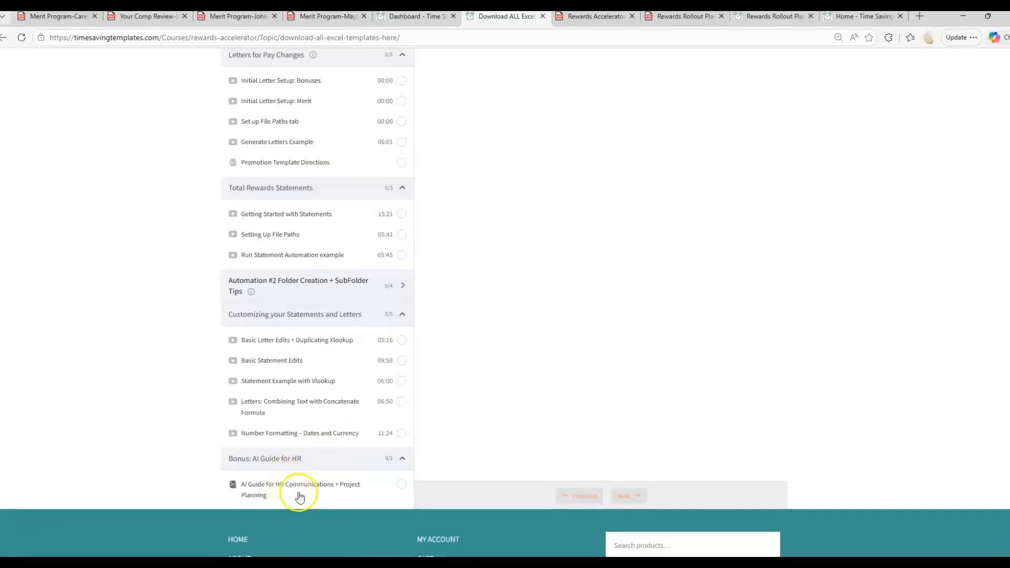
pyautogui.click(352, 287)
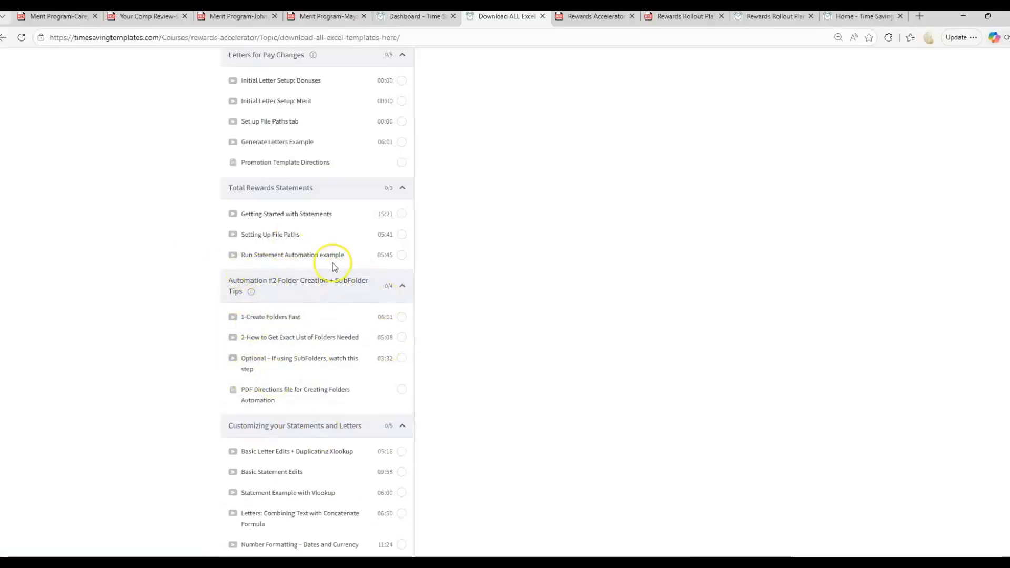
pyautogui.click(402, 286)
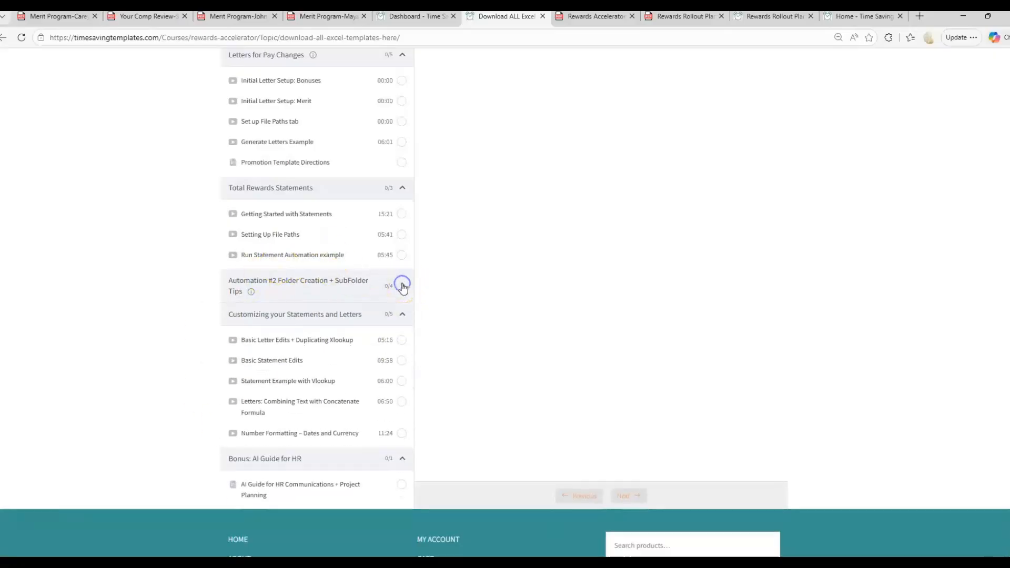
pyautogui.click(403, 287)
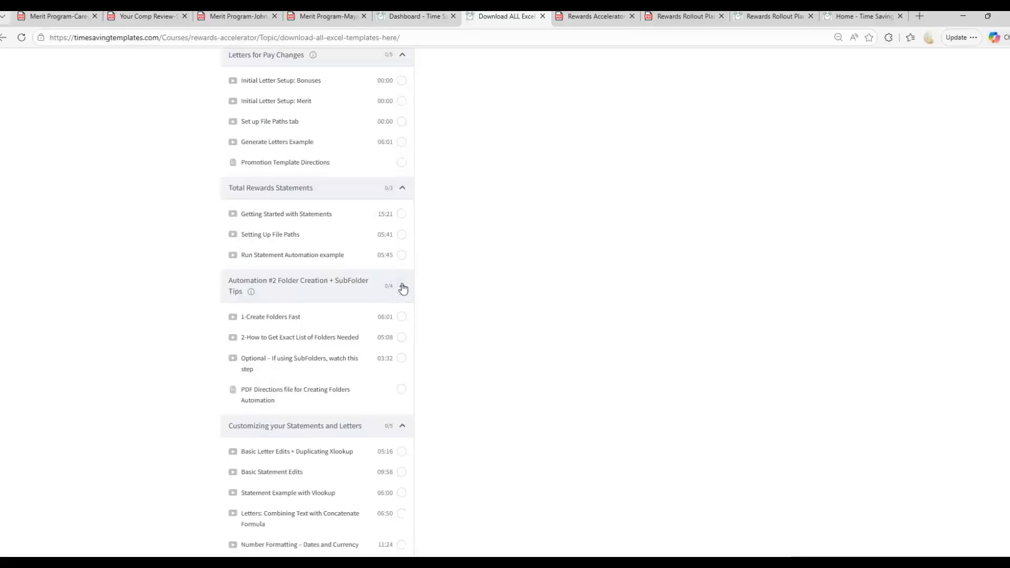
pyautogui.click(328, 284)
pyautogui.scroll(5, 473, 271)
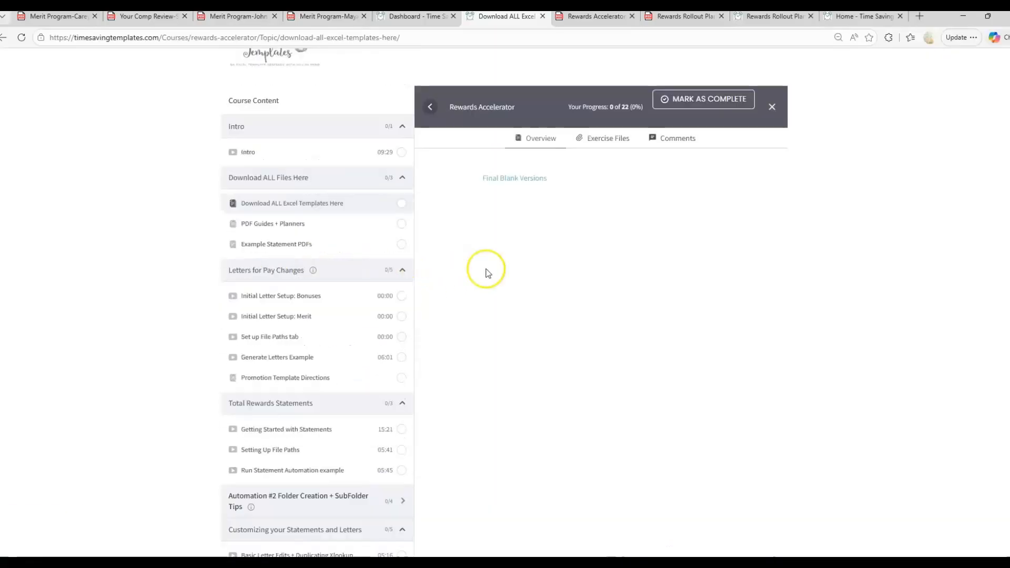
pyautogui.click(358, 337)
pyautogui.click(353, 259)
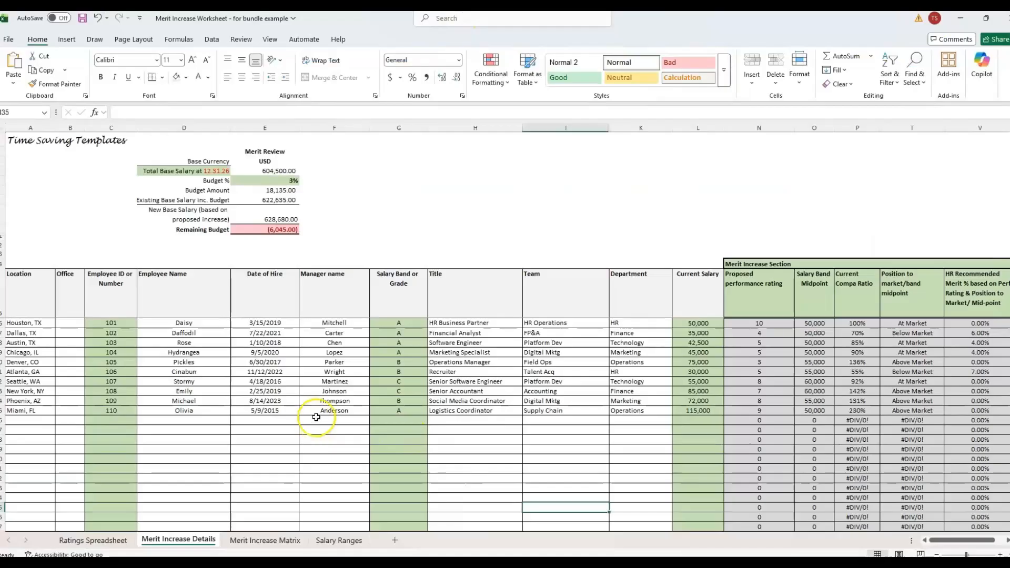
# Review the employee detail and merit increase columns of the Merit Increase Details sheet, including the Actual Merit % Proposed column
pyautogui.click(597, 289)
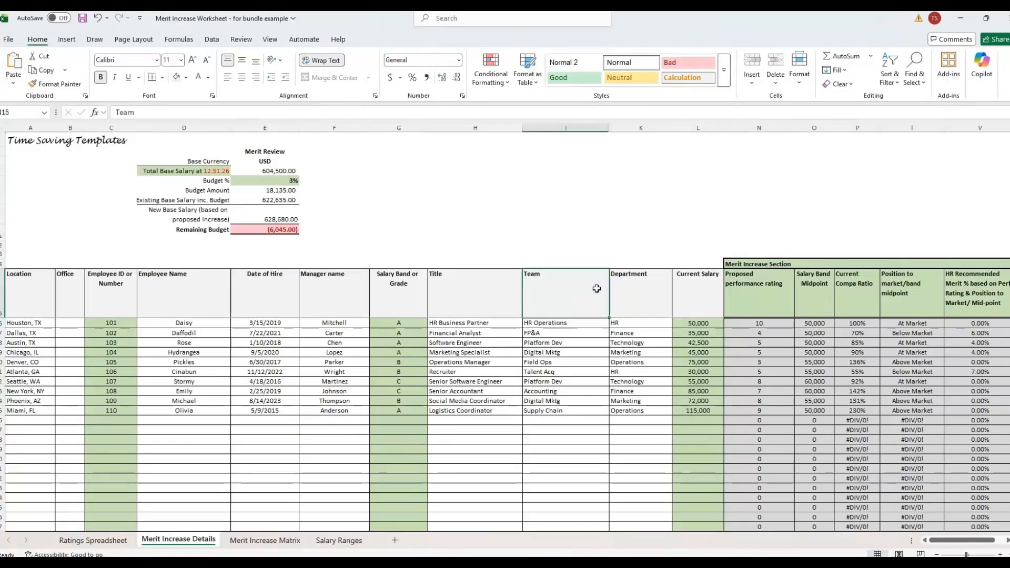
pyautogui.click(636, 286)
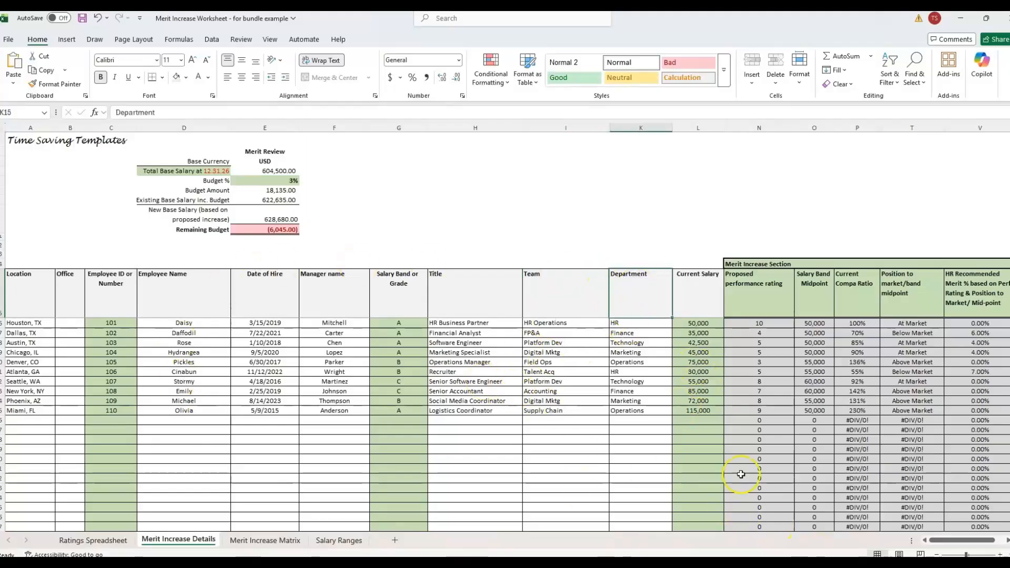
pyautogui.moveTo(977, 543); pyautogui.dragTo(1008, 542)
pyautogui.click(1008, 541)
pyautogui.click(1007, 540)
pyautogui.click(1007, 540)
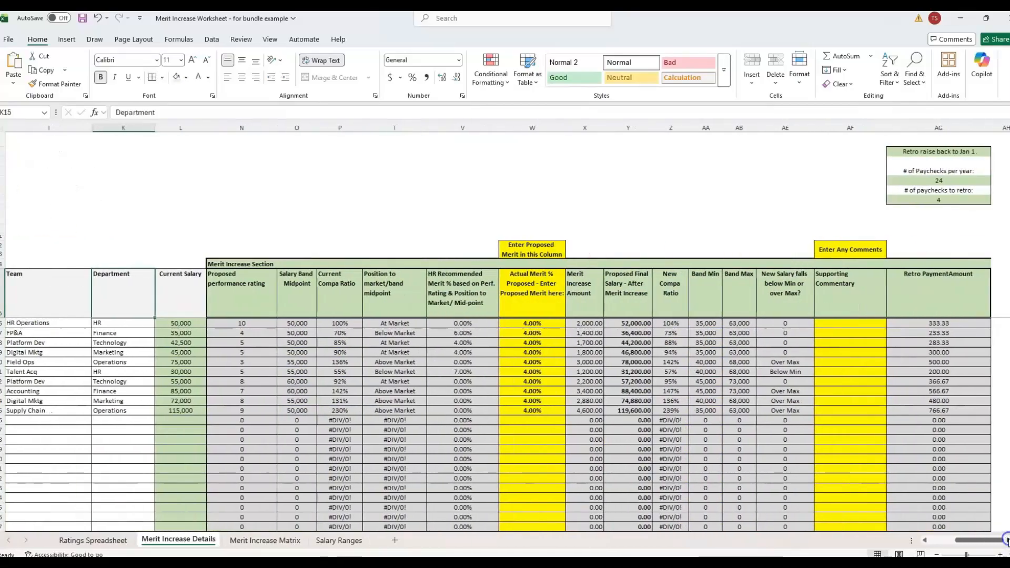
pyautogui.click(446, 329)
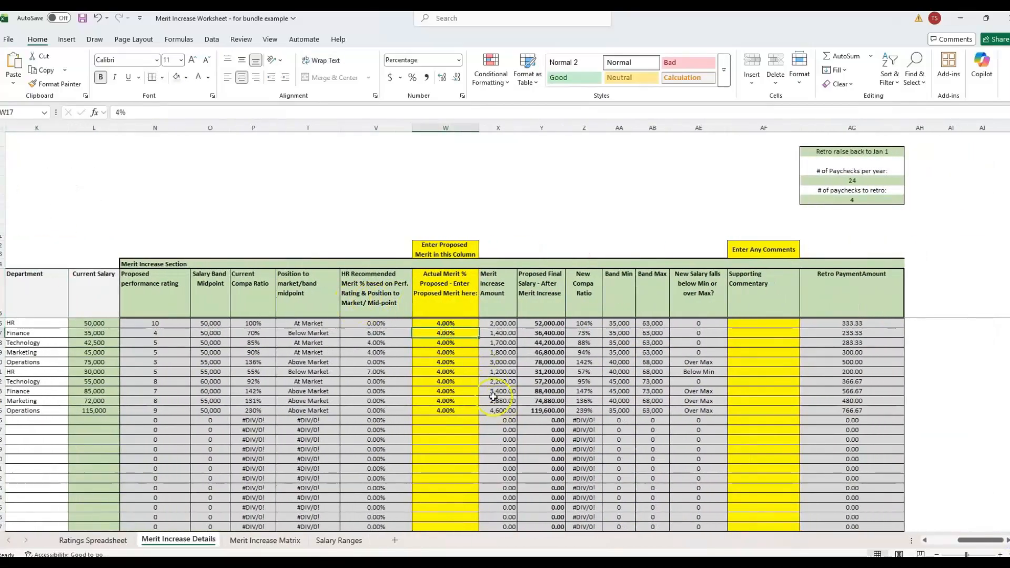
# Examine the recommended percentages and market ranges on the Merit Increase Matrix sheet and return to the employee columns of Merit Increase Details
pyautogui.click(292, 540)
pyautogui.click(248, 331)
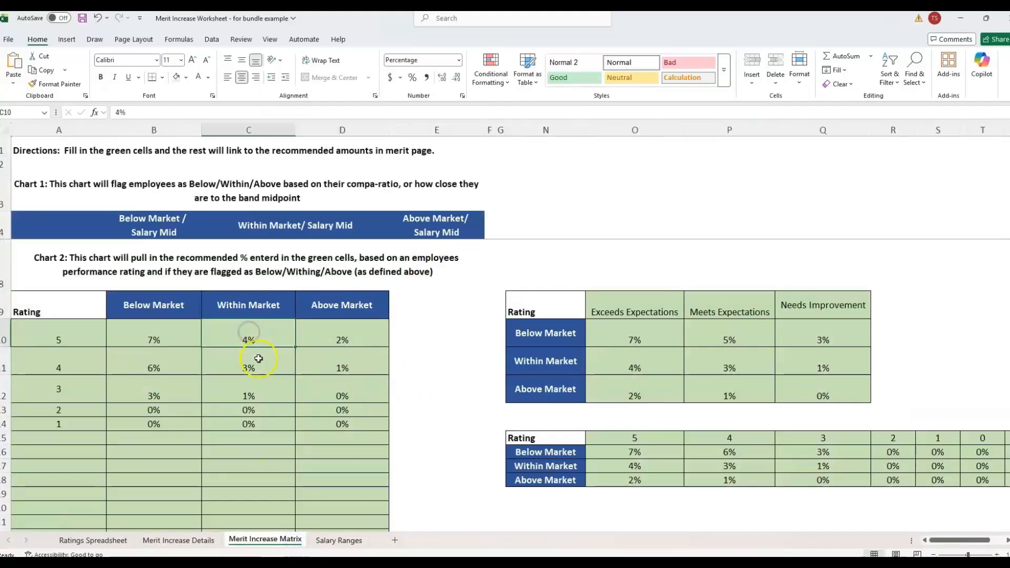
pyautogui.click(258, 381)
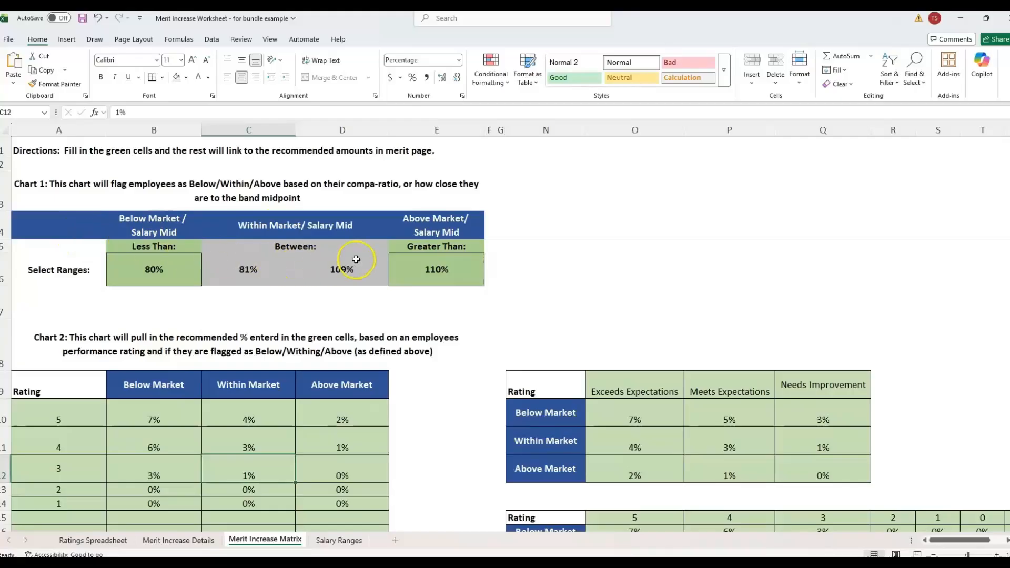
pyautogui.click(132, 541)
pyautogui.click(152, 541)
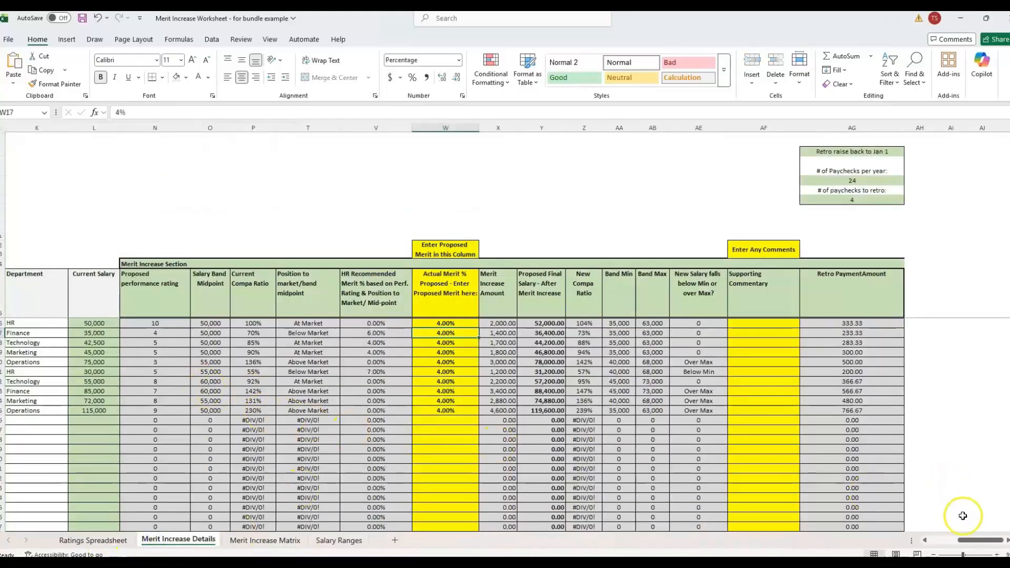
pyautogui.moveTo(979, 540); pyautogui.dragTo(915, 542)
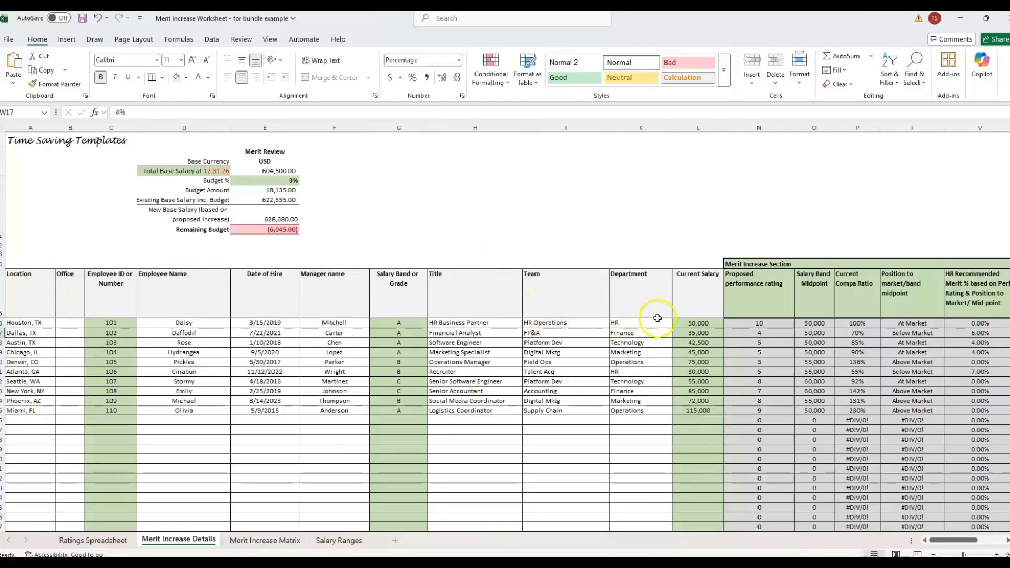
# Bring up the Merit and Combo Letters workbook and switch to the Final Blank Versions folder in File Explorer to view the blank templates
pyautogui.moveTo(593, 564)
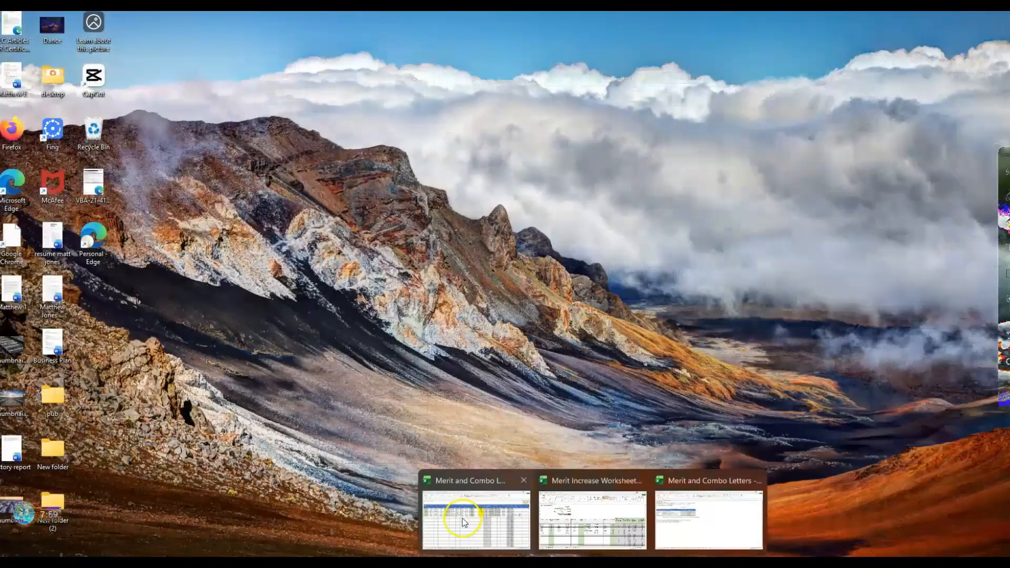
pyautogui.click(461, 518)
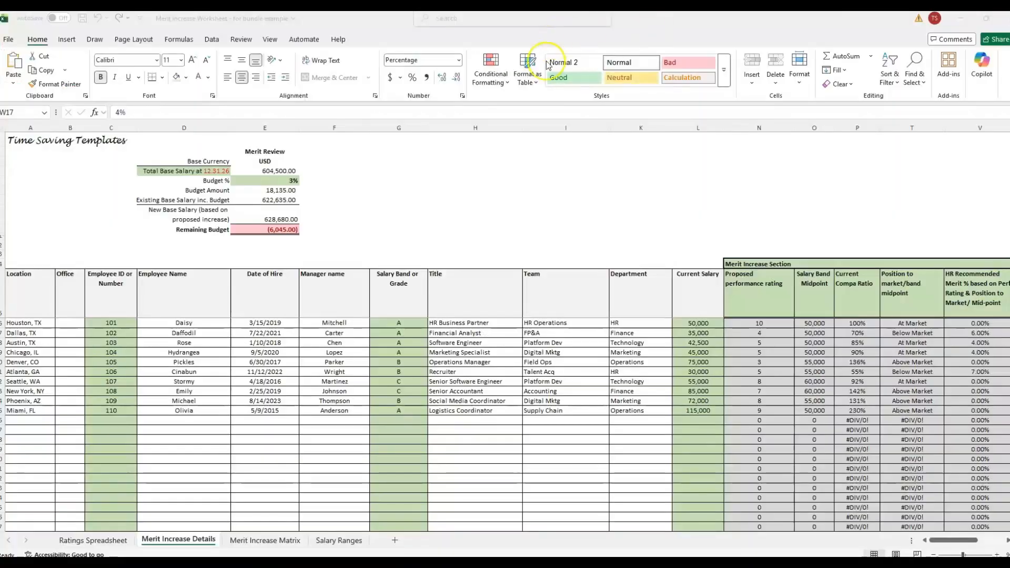
pyautogui.hotkey('alt', 'Tab')
pyautogui.moveTo(537, 544)
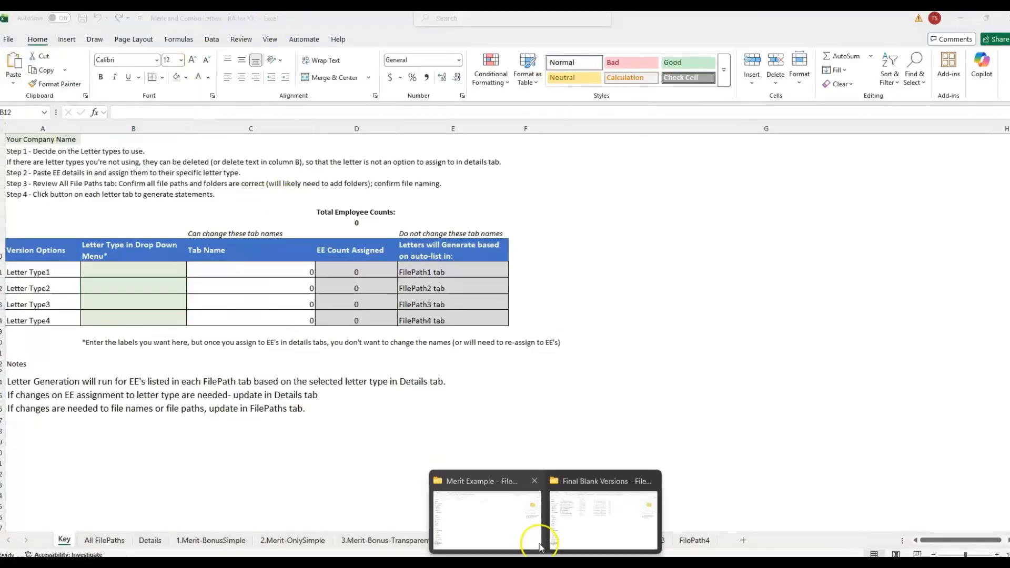
pyautogui.click(597, 513)
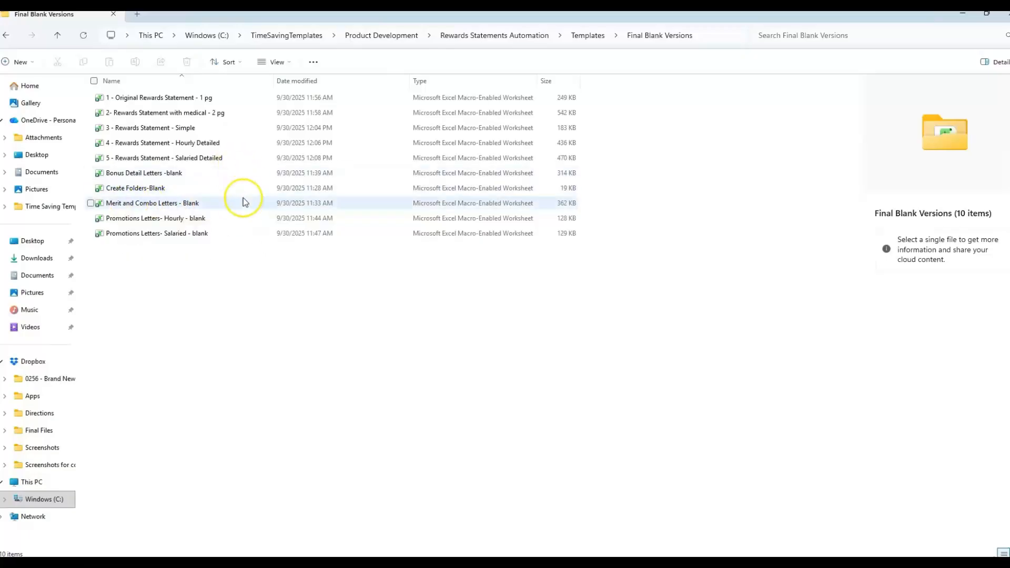
# Switch to the Merit and Combo Letters - RA for YT workbook and review the setup steps on its Key sheet
pyautogui.moveTo(593, 556)
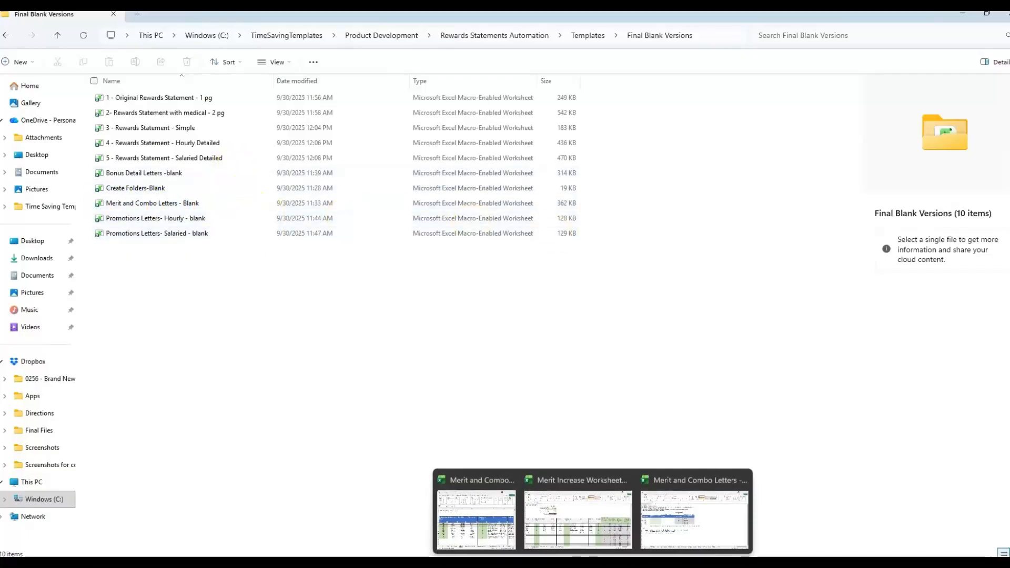
pyautogui.moveTo(589, 511)
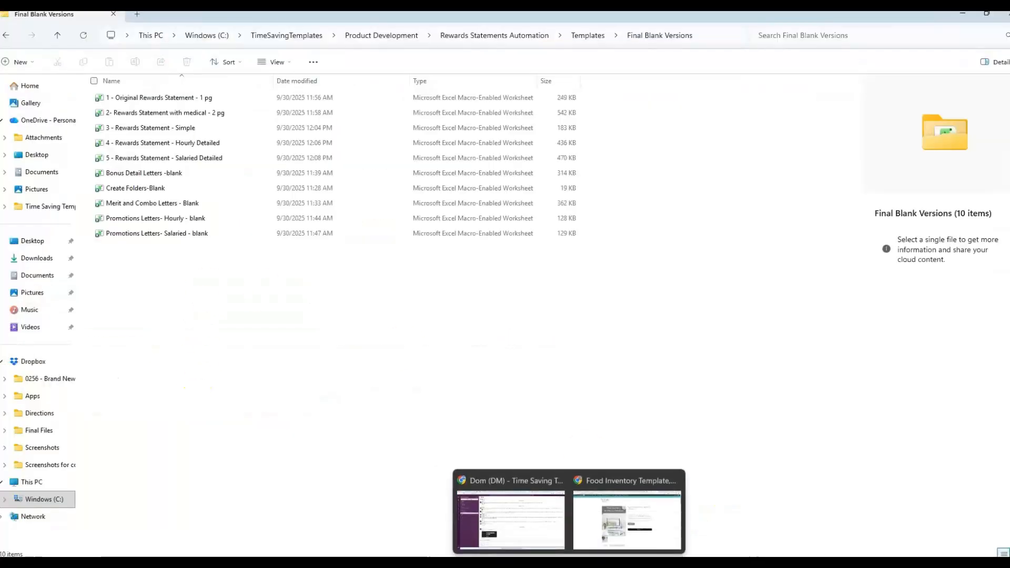
pyautogui.click(691, 505)
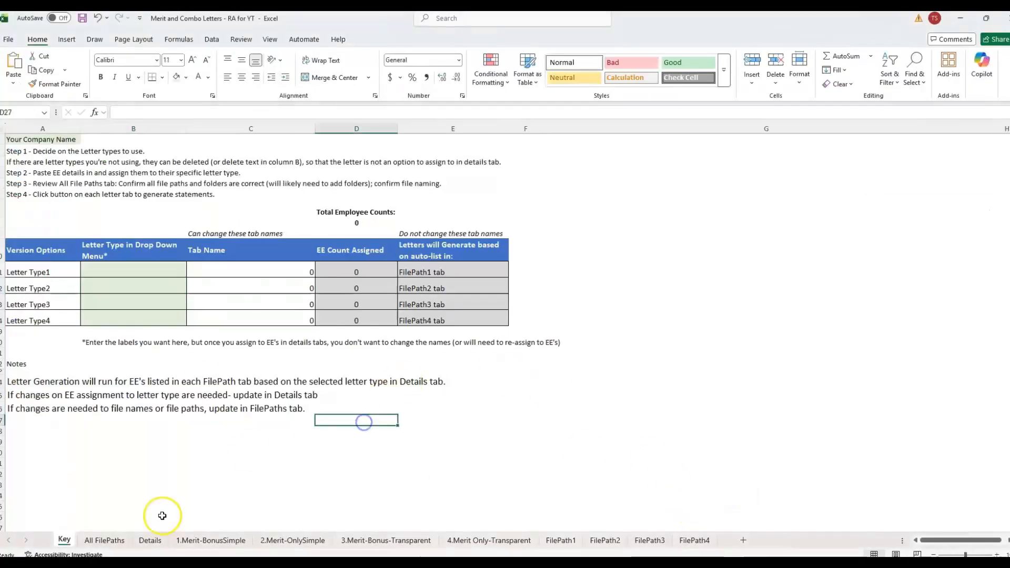
pyautogui.click(150, 540)
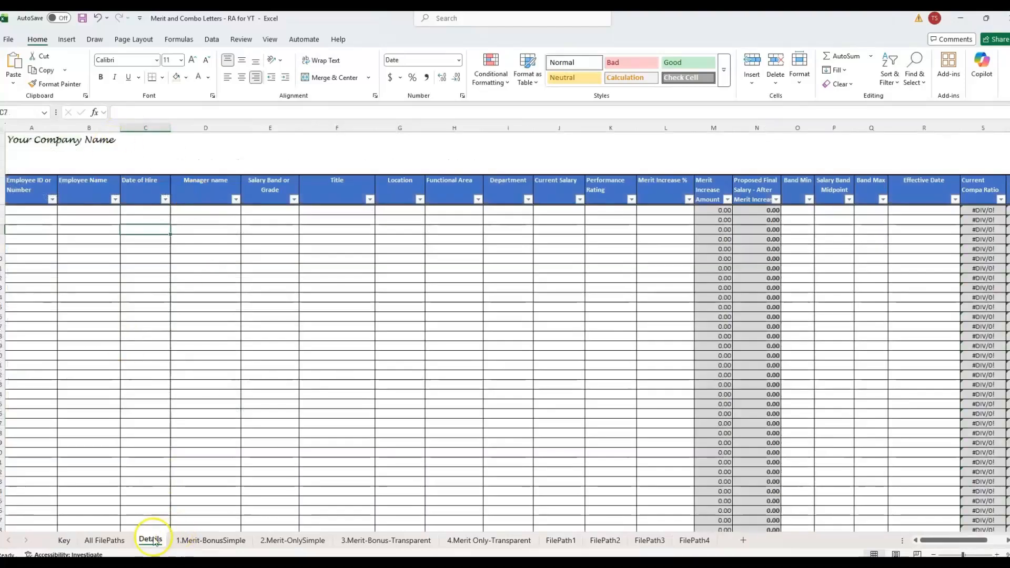
pyautogui.click(64, 540)
pyautogui.click(21, 153)
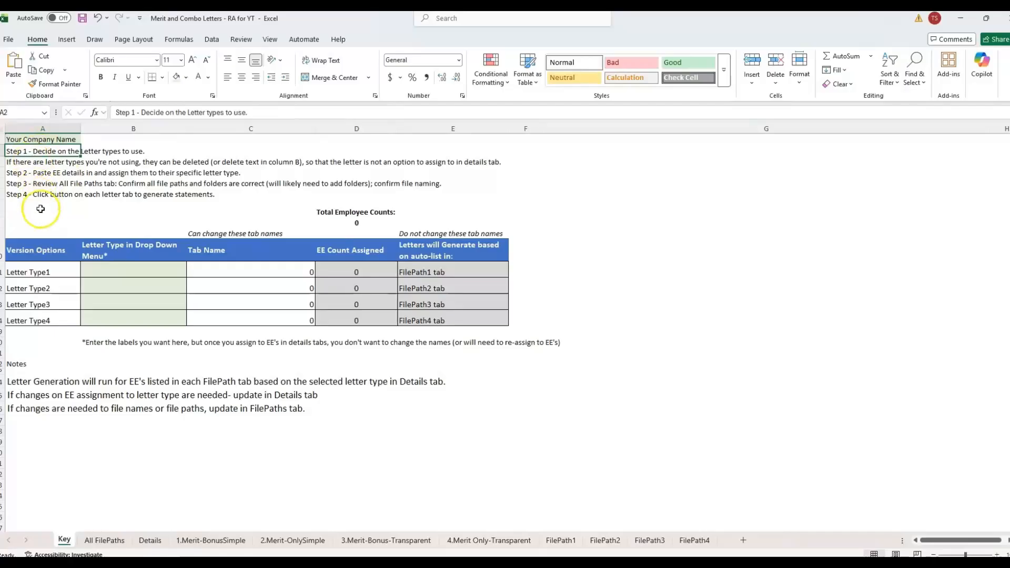
pyautogui.click(70, 208)
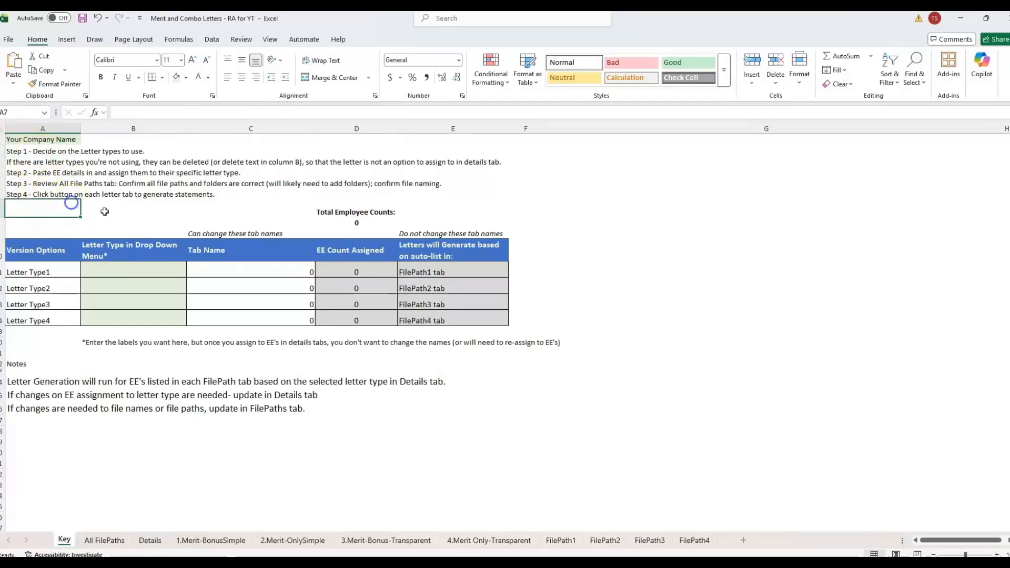
# Examine the column headers of the blank Details sheet, including Date of Hire and Employee ID or Number
pyautogui.click(154, 543)
pyautogui.click(133, 183)
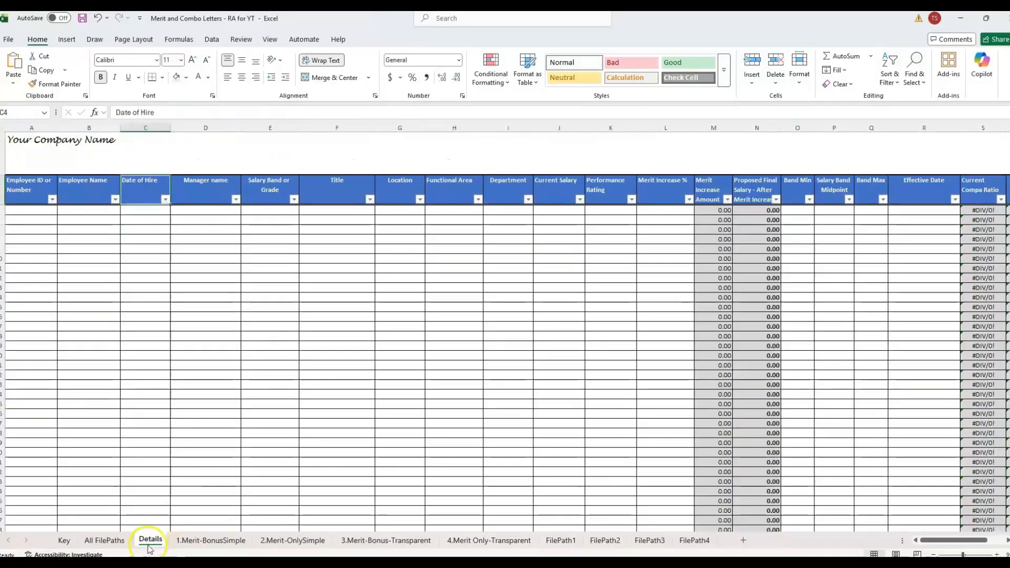
pyautogui.click(26, 191)
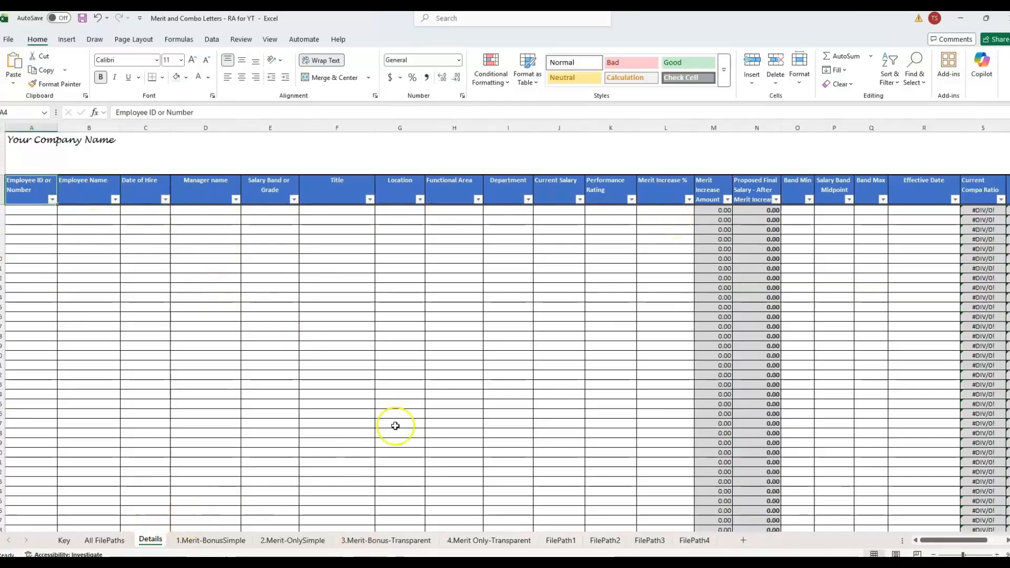
# Review the Rewards Accelerator Quick Start Guide PDF in the browser and return to the Details sheet of the Merit and Combo Letters workbook
pyautogui.click(422, 562)
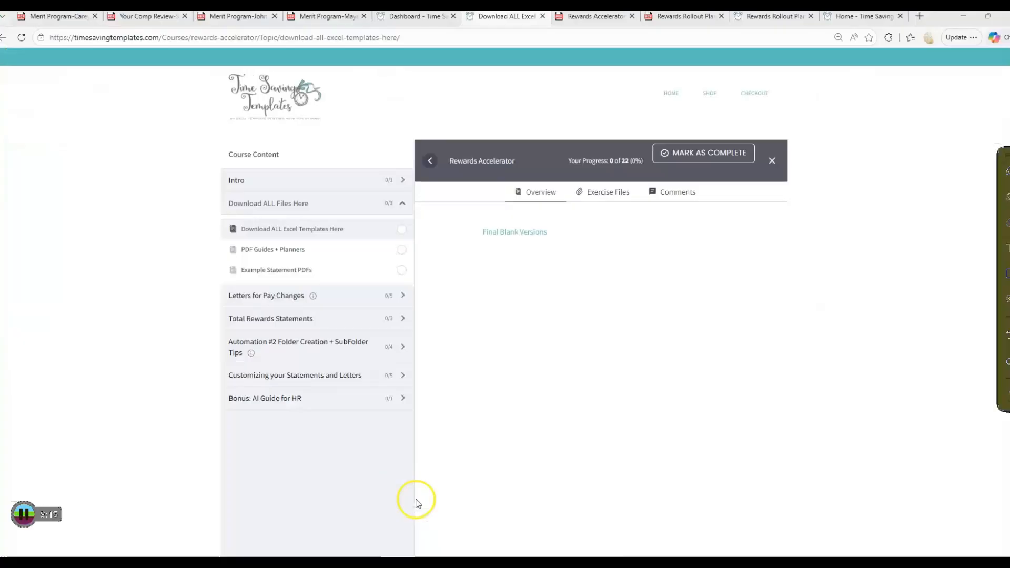
pyautogui.click(593, 18)
pyautogui.scroll(3, 573, 289)
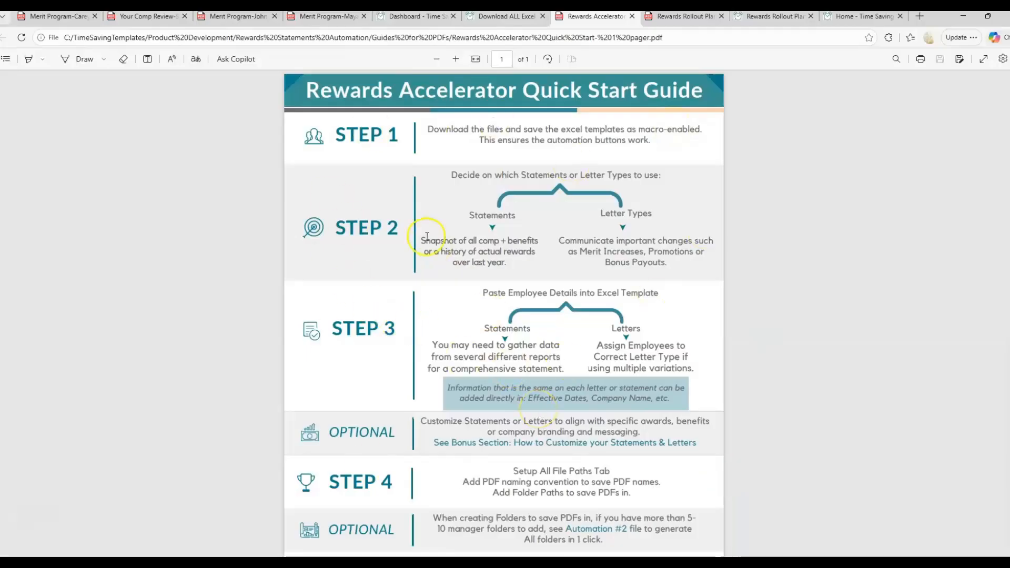
pyautogui.moveTo(592, 560)
pyautogui.click(694, 519)
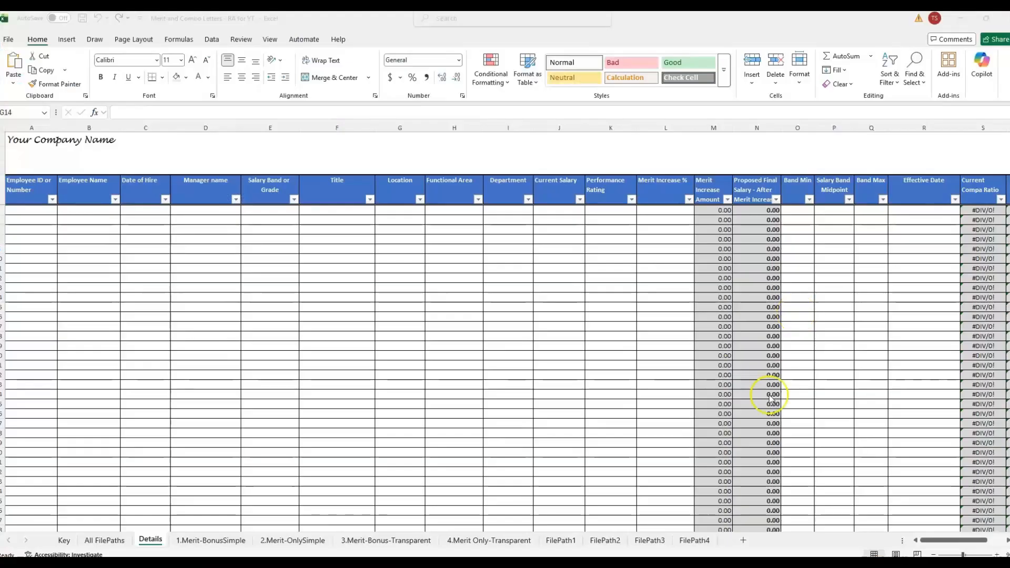
# Switch to the Merit and Combo Letters example data workbook and review the filled Details sheet, including salaries and effective dates
pyautogui.moveTo(631, 556); pyautogui.dragTo(489, 13)
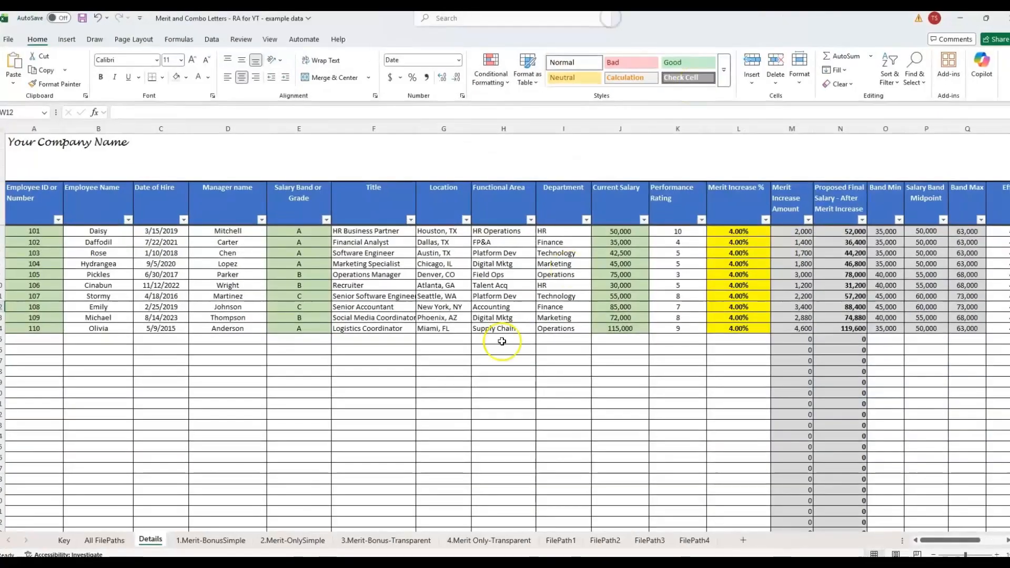
pyautogui.click(82, 265)
pyautogui.click(629, 266)
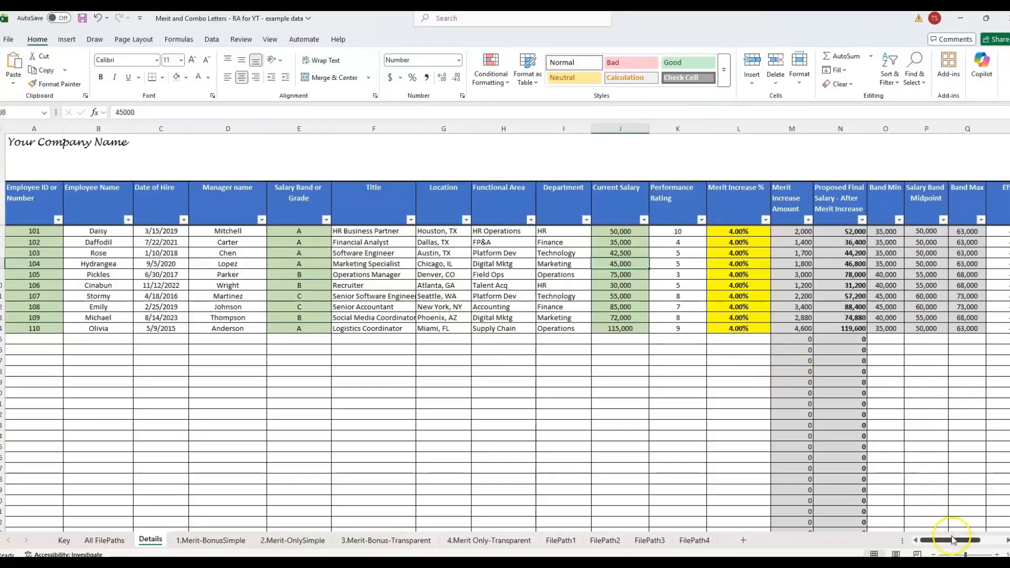
pyautogui.moveTo(965, 540); pyautogui.dragTo(988, 541)
pyautogui.moveTo(662, 232); pyautogui.dragTo(678, 330)
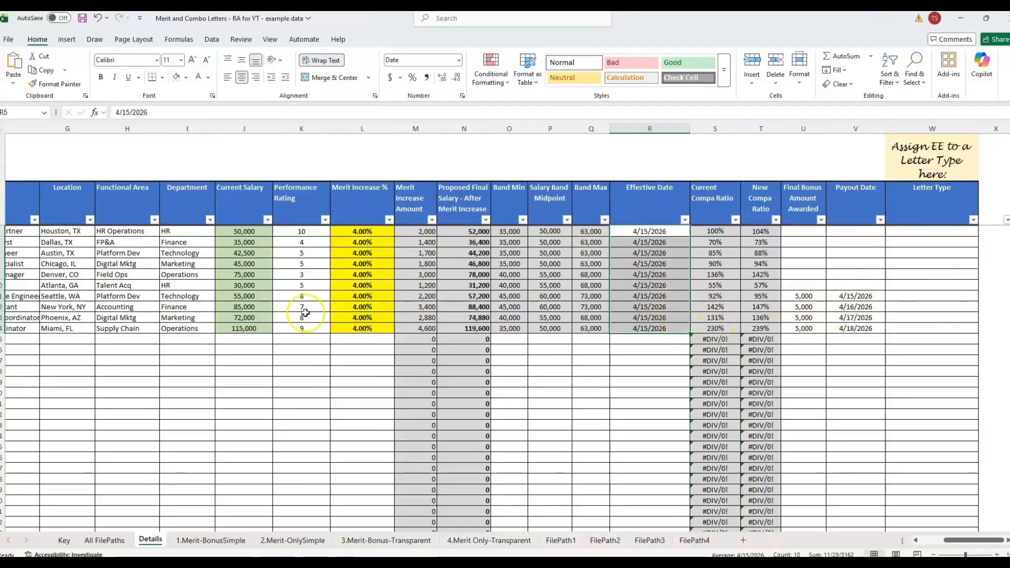
pyautogui.click(89, 298)
pyautogui.hscroll(-6, 89, 298)
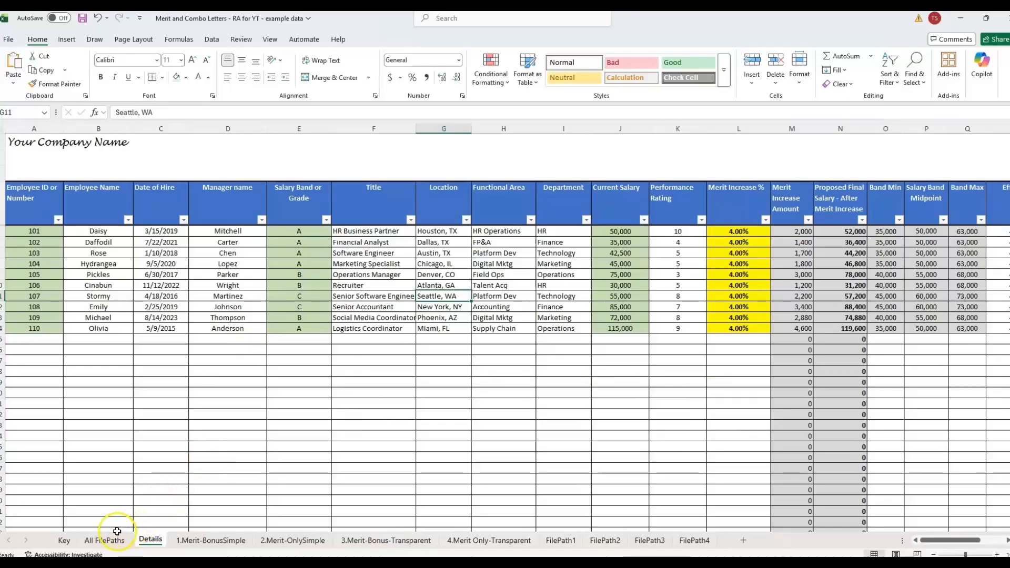
# Review the setup steps and the Letter Type1 to Letter Type4 version options on the Key sheet
pyautogui.click(64, 540)
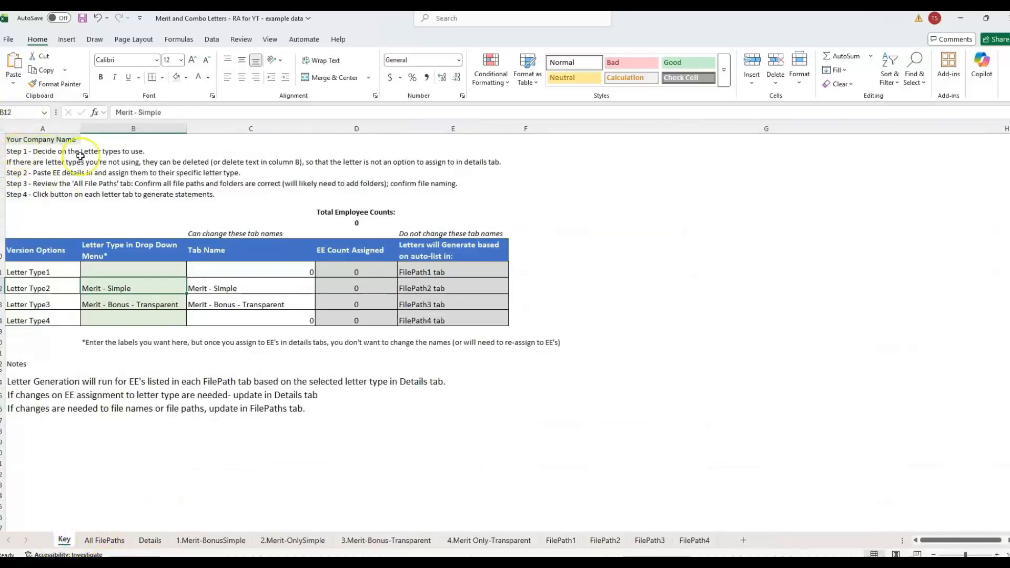
pyautogui.click(149, 173)
pyautogui.click(63, 172)
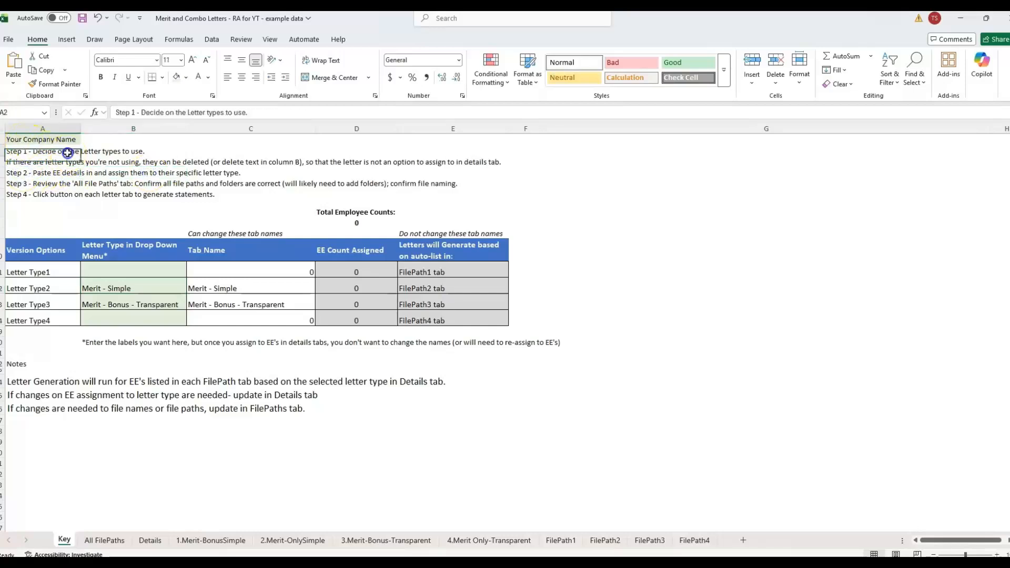
pyautogui.click(95, 173)
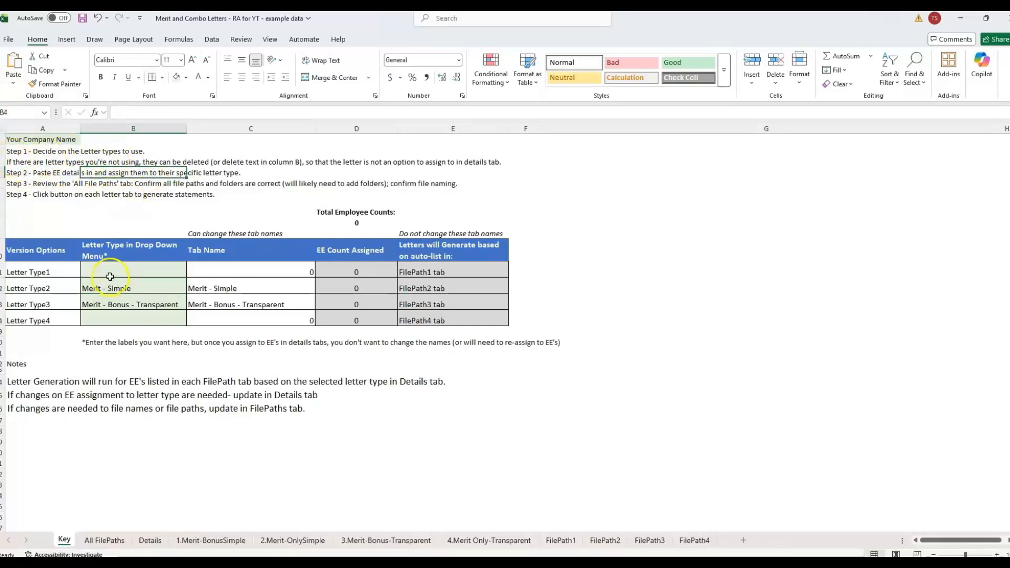
pyautogui.click(125, 284)
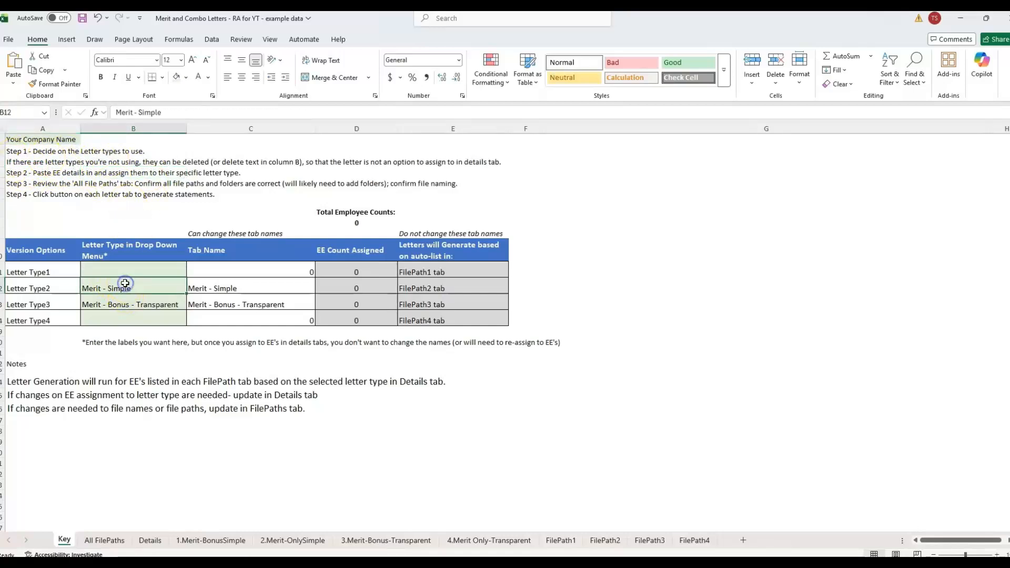
pyautogui.click(64, 270)
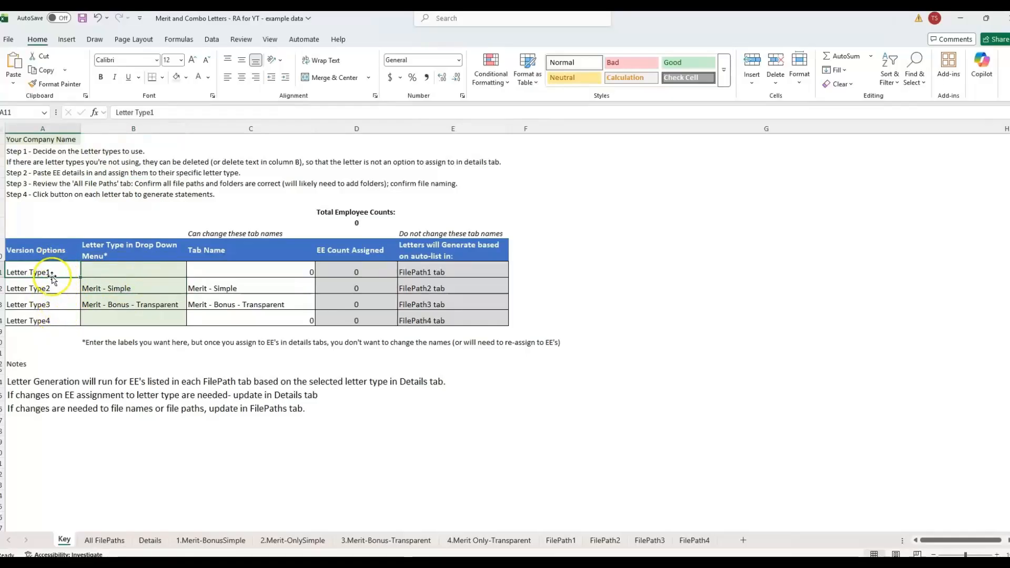
pyautogui.click(53, 321)
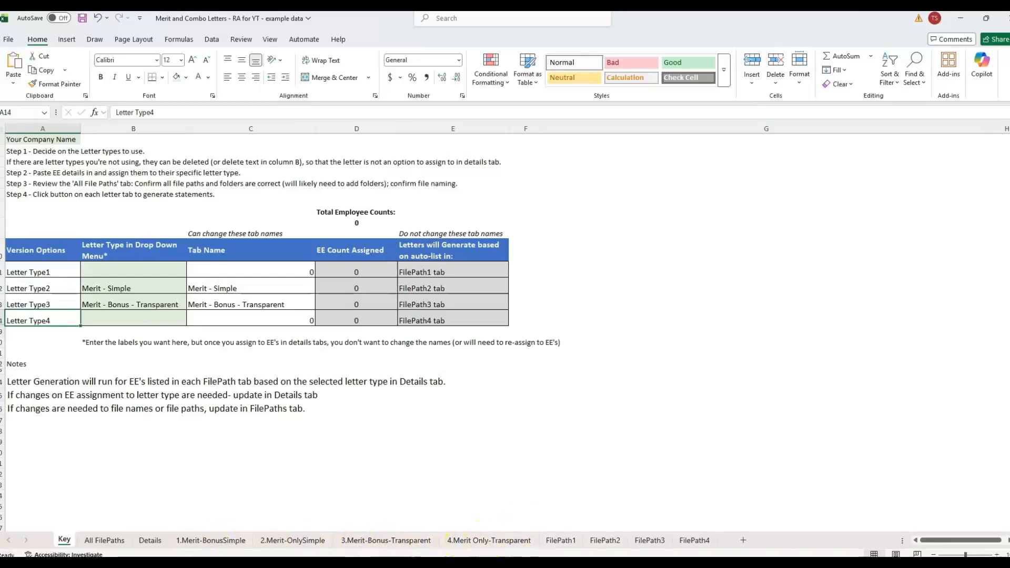
# Switch to the browser, view the sample Merit Program letter PDF, and return to the example data workbook
pyautogui.moveTo(499, 562)
pyautogui.click(444, 513)
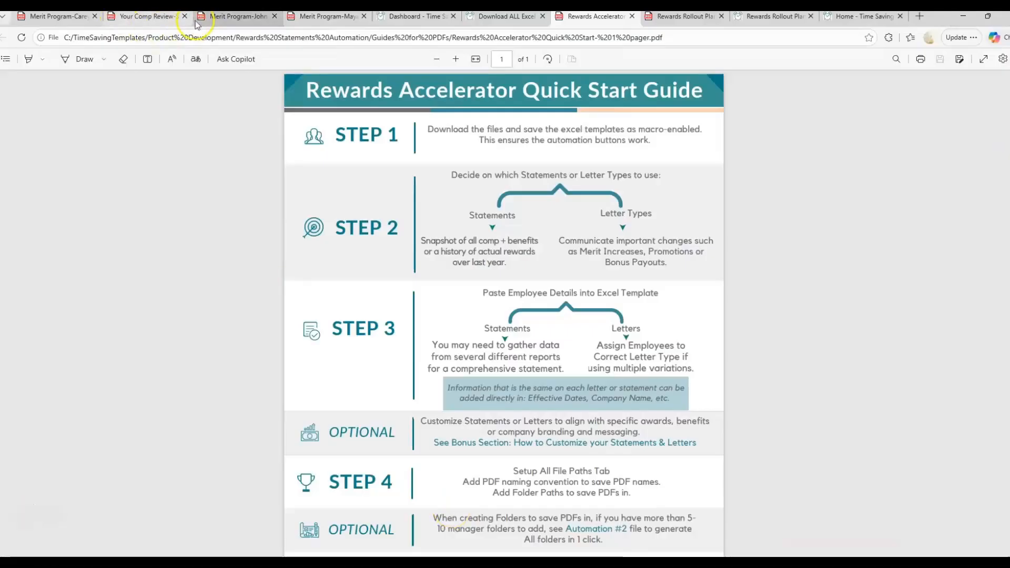
pyautogui.click(227, 19)
pyautogui.scroll(-2, 505, 402)
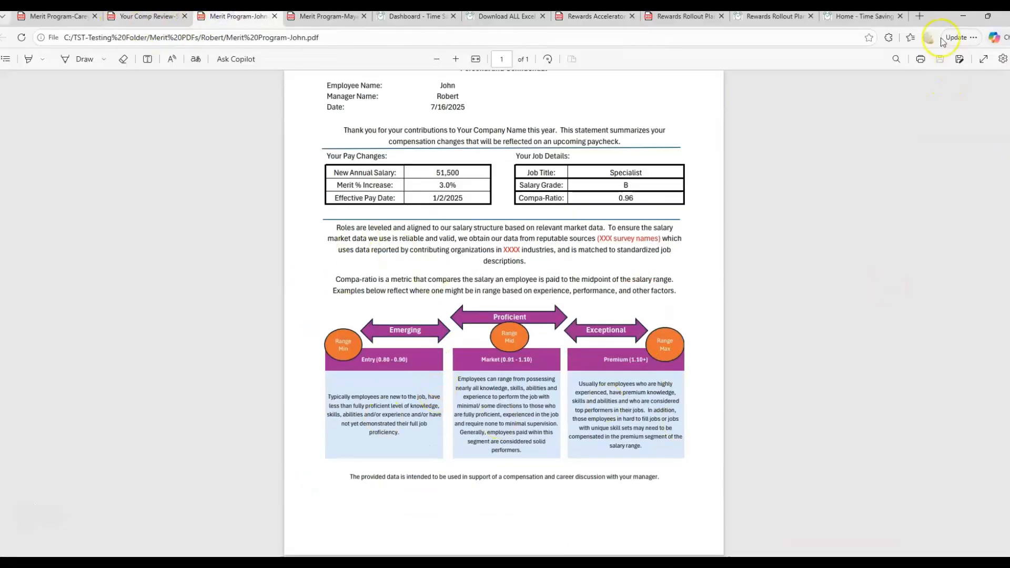
pyautogui.click(963, 16)
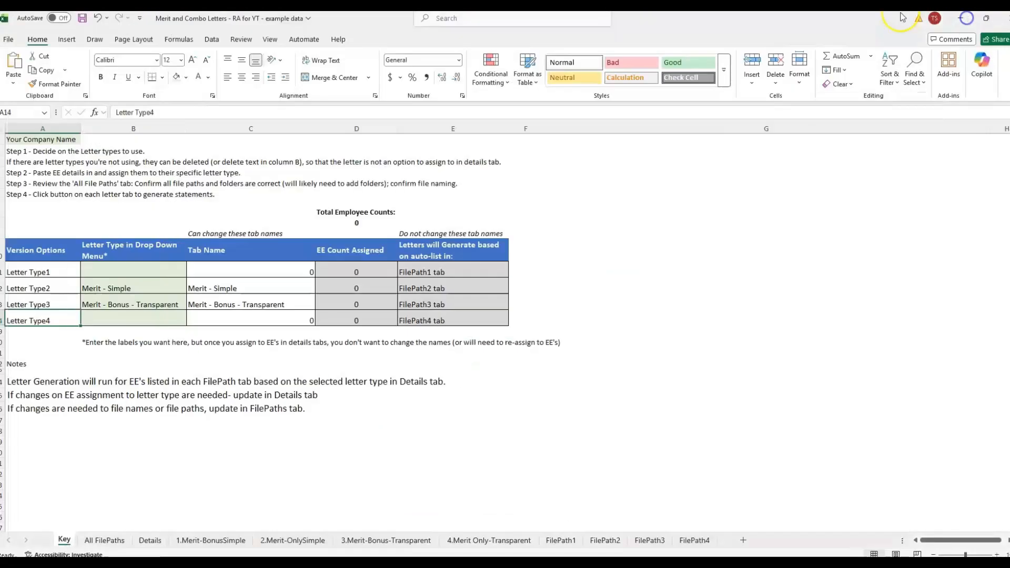
# Examine the Letter Type in Drop Down Menu labels for each version option in the Key sheet's table
pyautogui.click(138, 304)
pyautogui.click(135, 287)
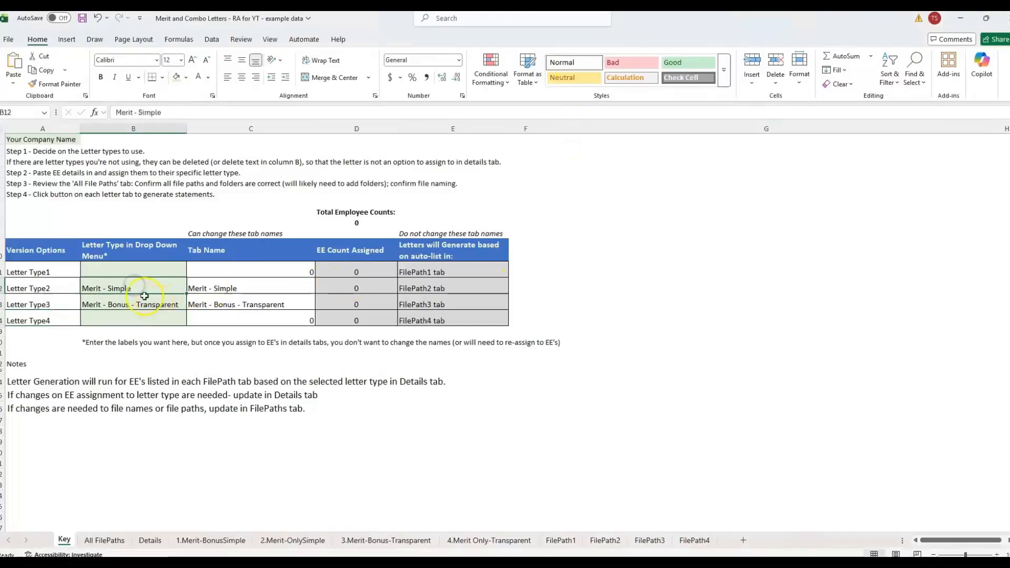
pyautogui.moveTo(116, 269); pyautogui.dragTo(120, 317)
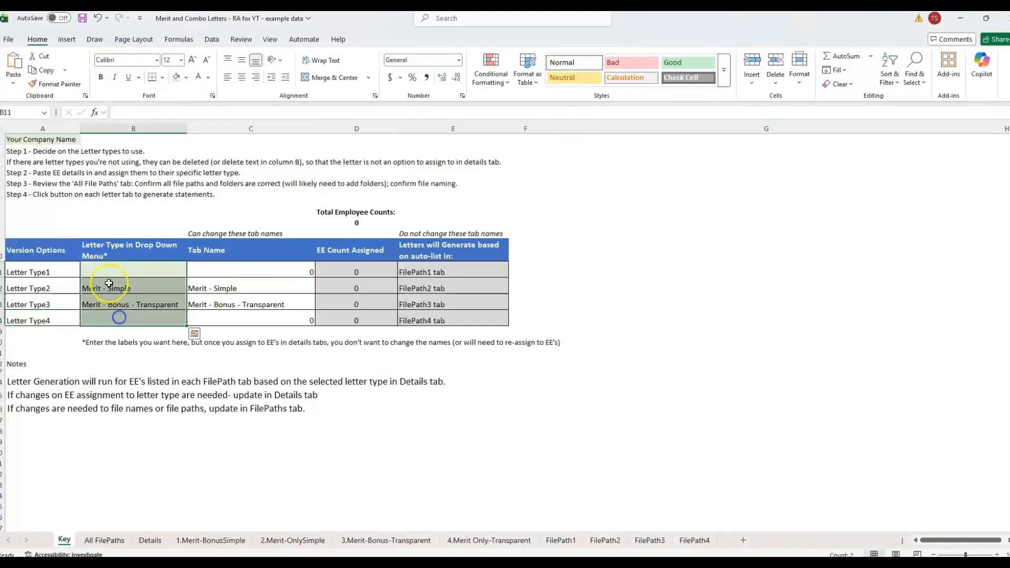
pyautogui.click(109, 283)
pyautogui.click(71, 287)
pyautogui.click(123, 287)
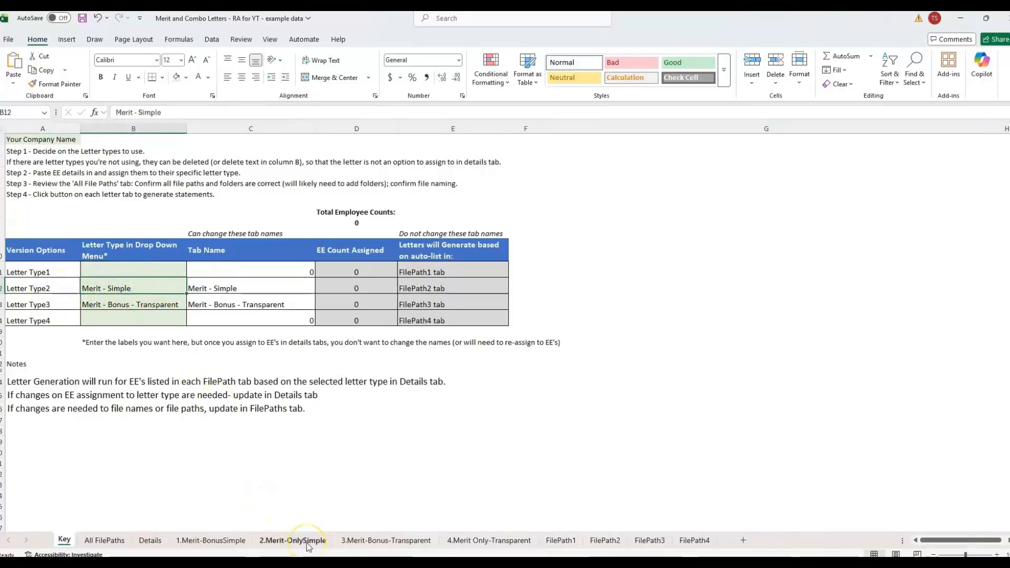
pyautogui.click(50, 302)
pyautogui.click(142, 303)
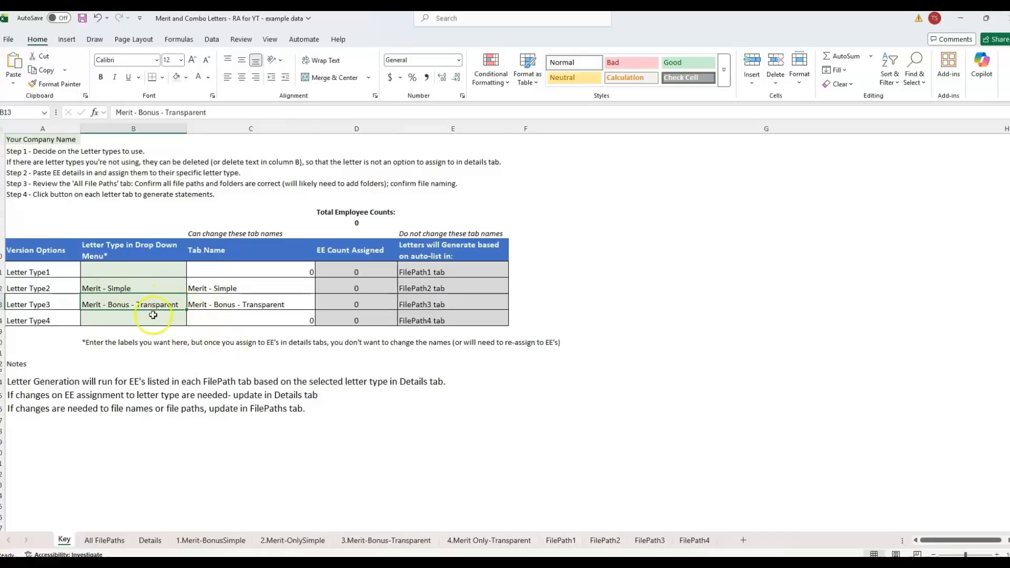
pyautogui.press('Left')
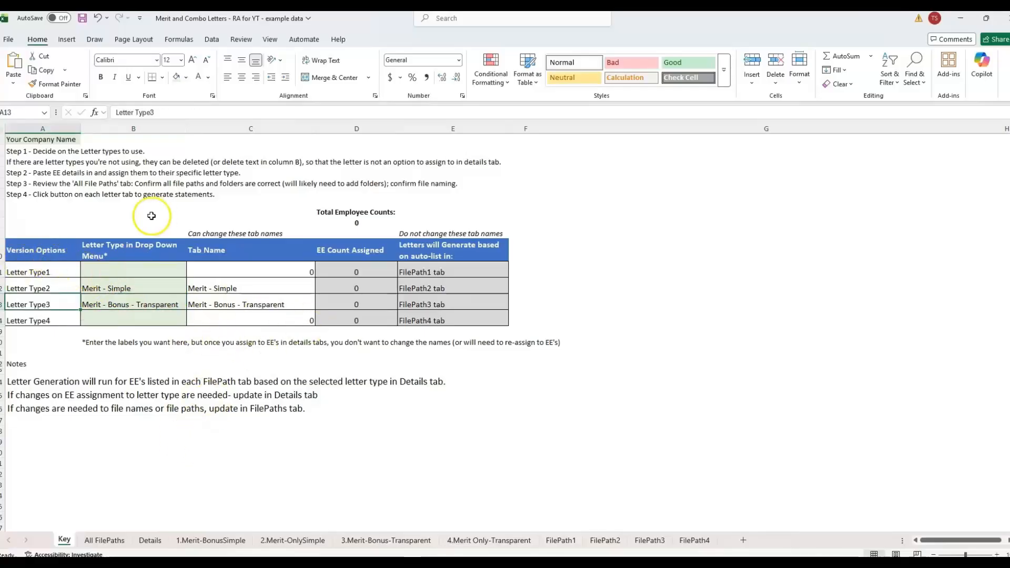
pyautogui.click(128, 273)
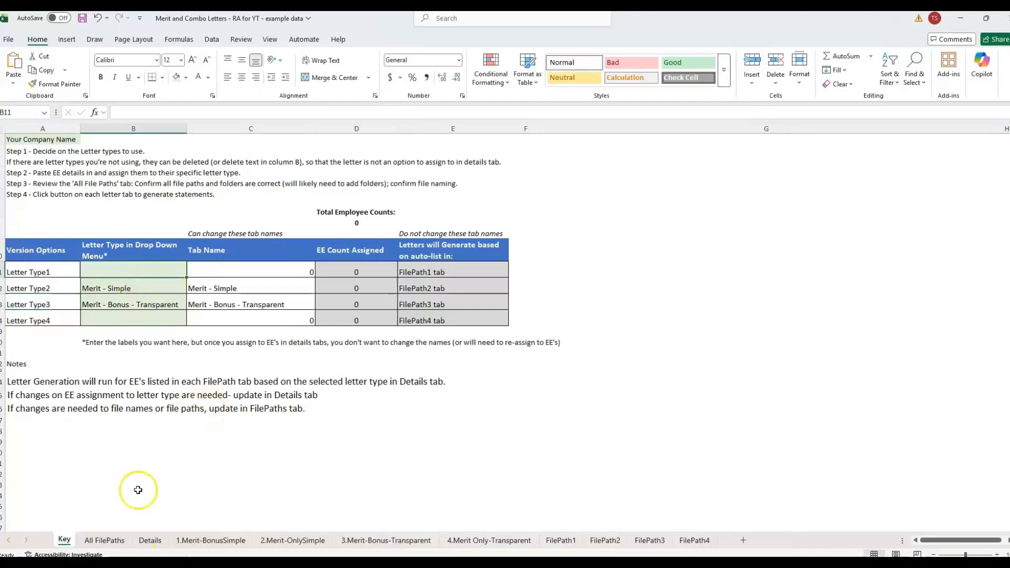
# Assign the Merit - Simple letter type to the first six employees, W5 through W10, on the Details sheet
pyautogui.click(150, 540)
pyautogui.moveTo(954, 547); pyautogui.dragTo(1004, 544)
pyautogui.click(950, 232)
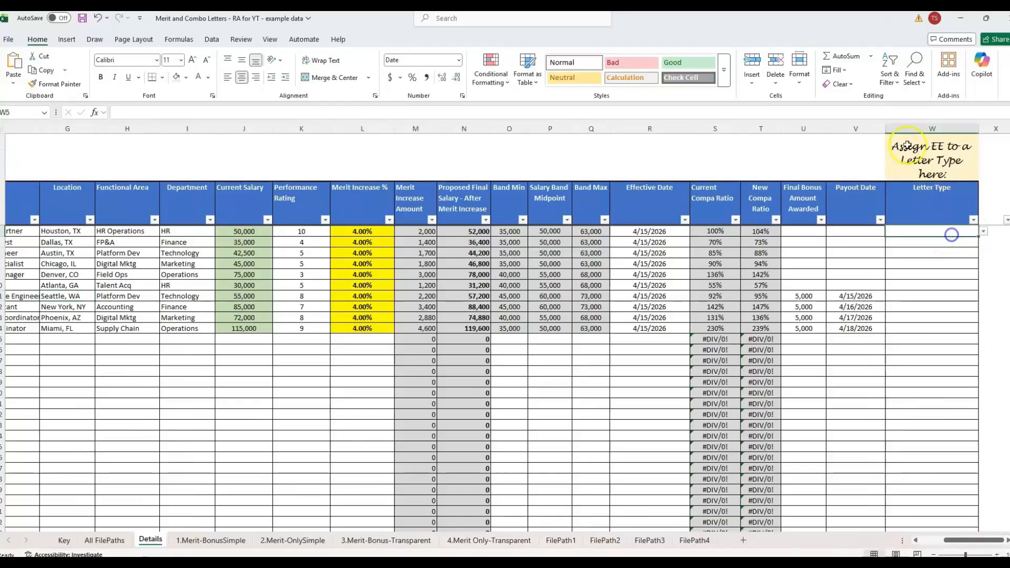
pyautogui.click(983, 232)
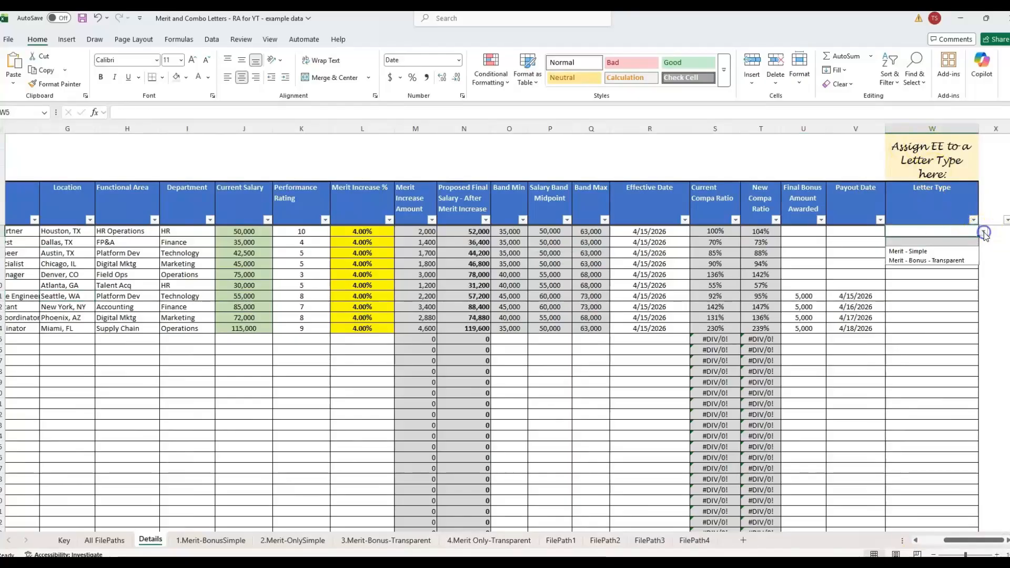
pyautogui.click(924, 252)
pyautogui.moveTo(978, 236); pyautogui.dragTo(979, 291)
# Assign the Merit - Bonus - Transparent letter type to the four employees with bonus amounts, W11 through W14
pyautogui.click(925, 296)
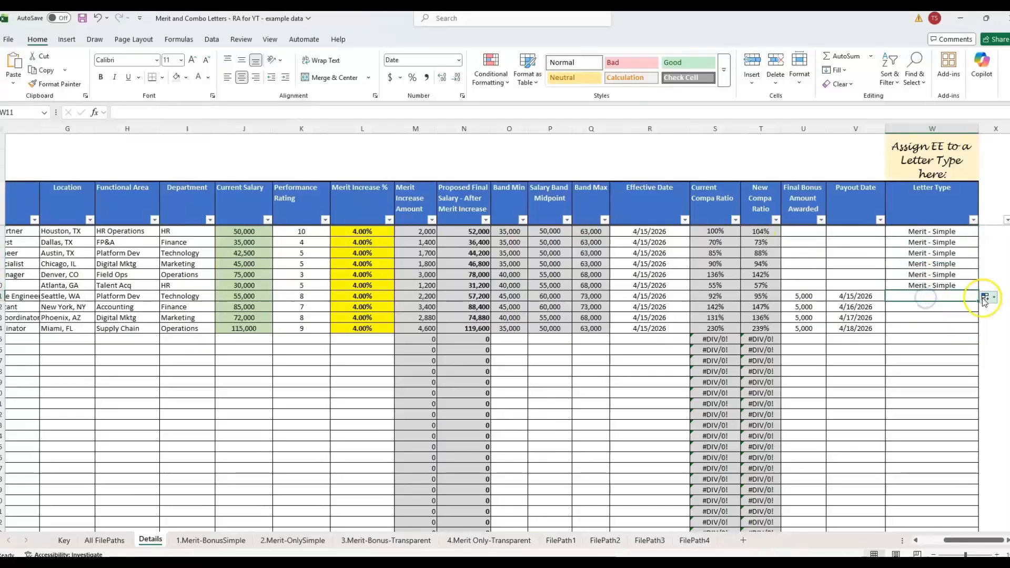
pyautogui.hscroll(3, 984, 299)
pyautogui.click(829, 296)
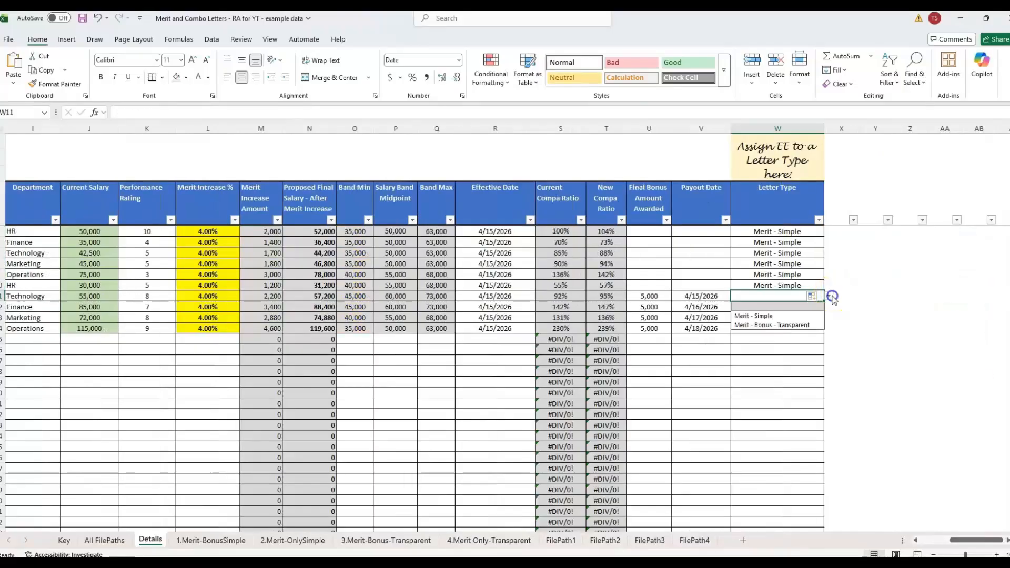
pyautogui.click(758, 326)
pyautogui.moveTo(823, 301); pyautogui.dragTo(825, 332)
pyautogui.click(784, 413)
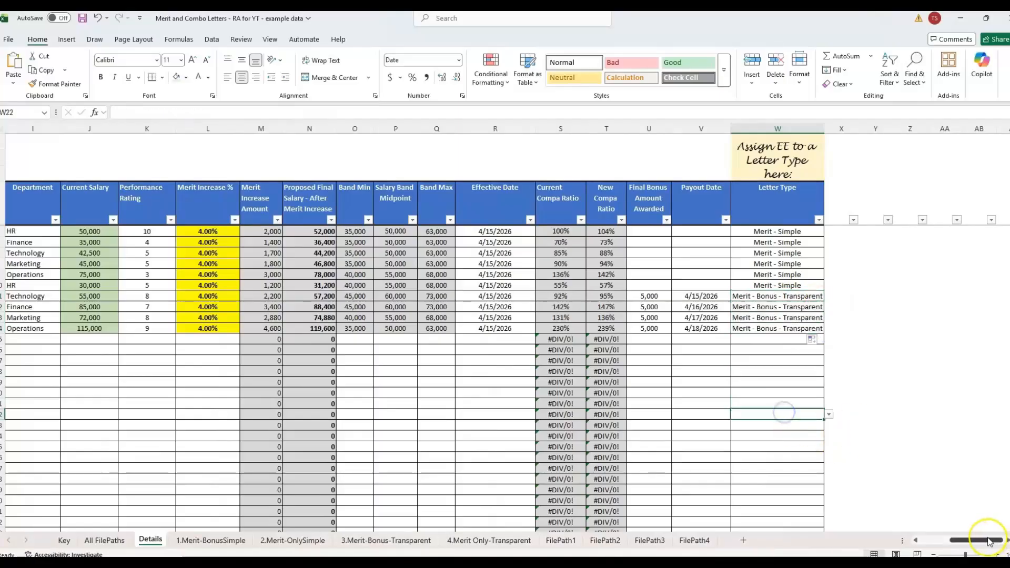
# Review the assigned letter types alongside the bonus amounts and payout dates on the Details sheet
pyautogui.moveTo(990, 541); pyautogui.dragTo(991, 541)
pyautogui.click(754, 217)
pyautogui.click(769, 300)
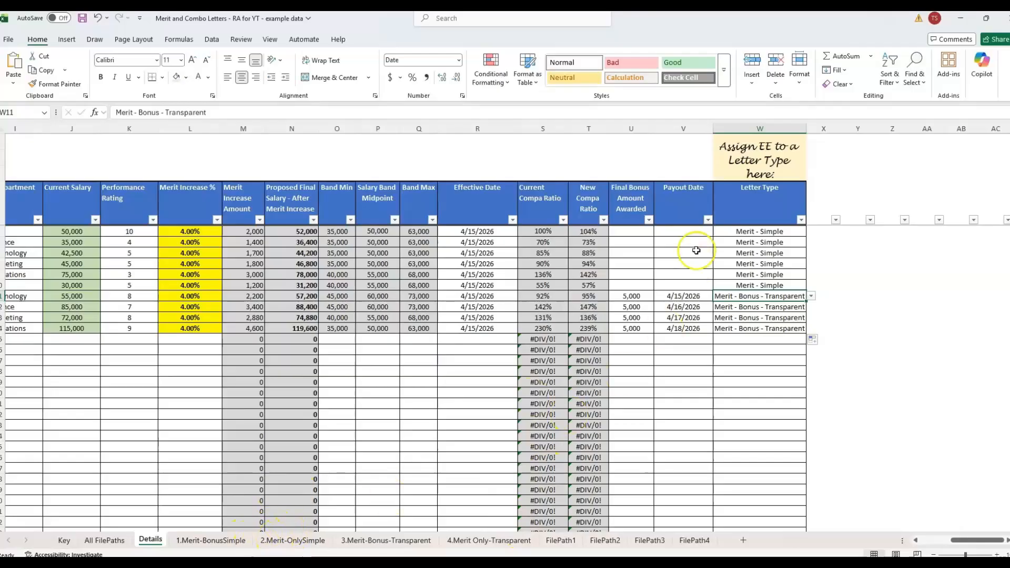
pyautogui.click(388, 273)
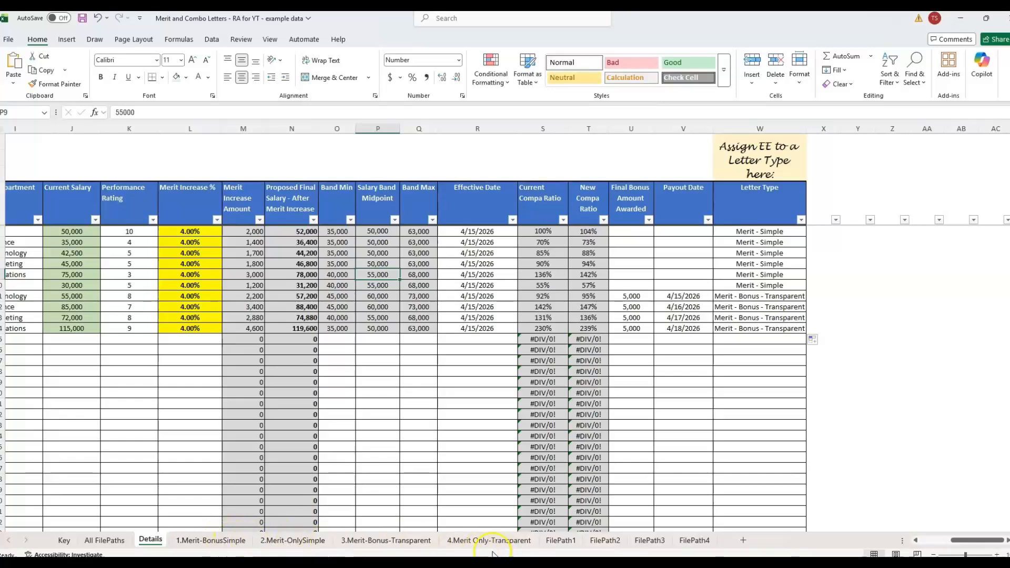
pyautogui.rightClick(199, 544)
pyautogui.click(154, 544)
pyautogui.click(154, 544)
pyautogui.click(671, 331)
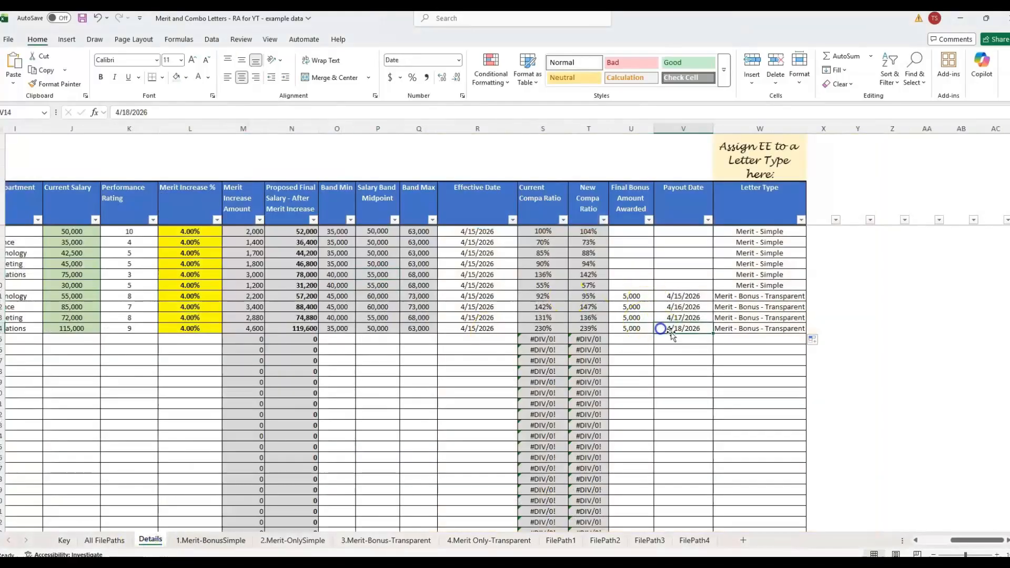
# View the letter type choices offered in blank cell W16, leave it unassigned, and return to the first employee columns
pyautogui.click(737, 350)
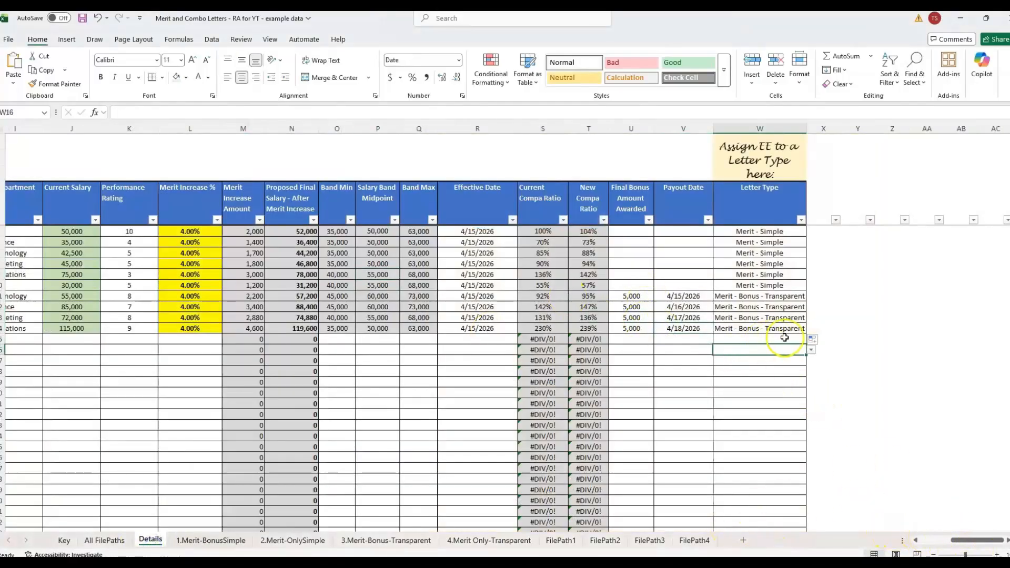
pyautogui.click(811, 350)
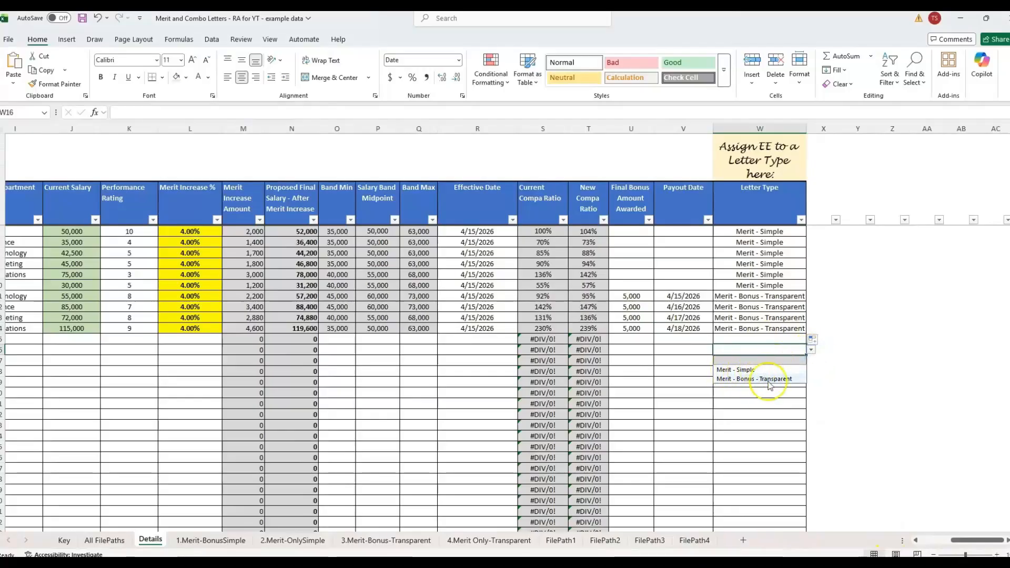
pyautogui.click(760, 318)
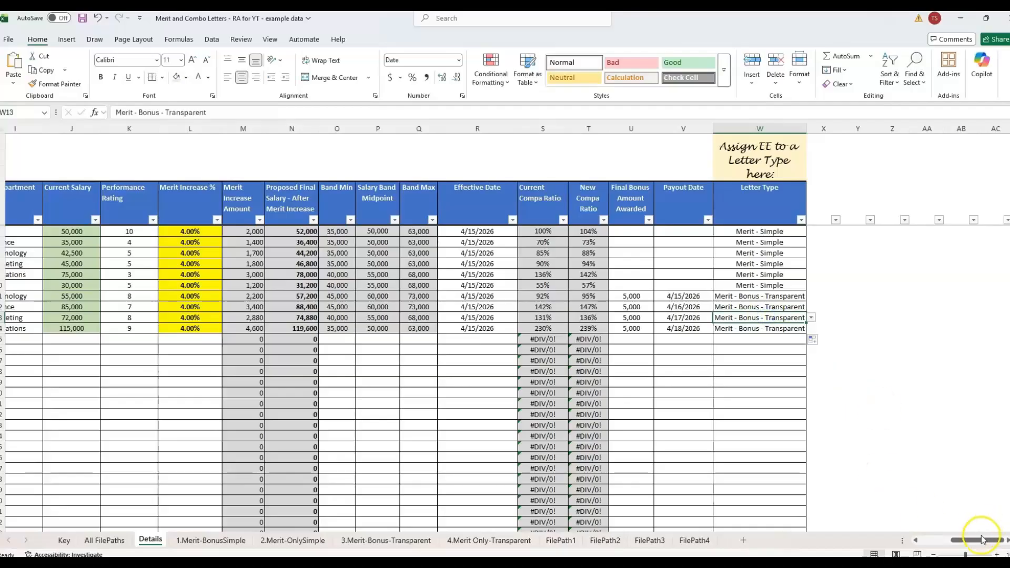
pyautogui.moveTo(982, 538); pyautogui.dragTo(951, 539)
pyautogui.click(373, 331)
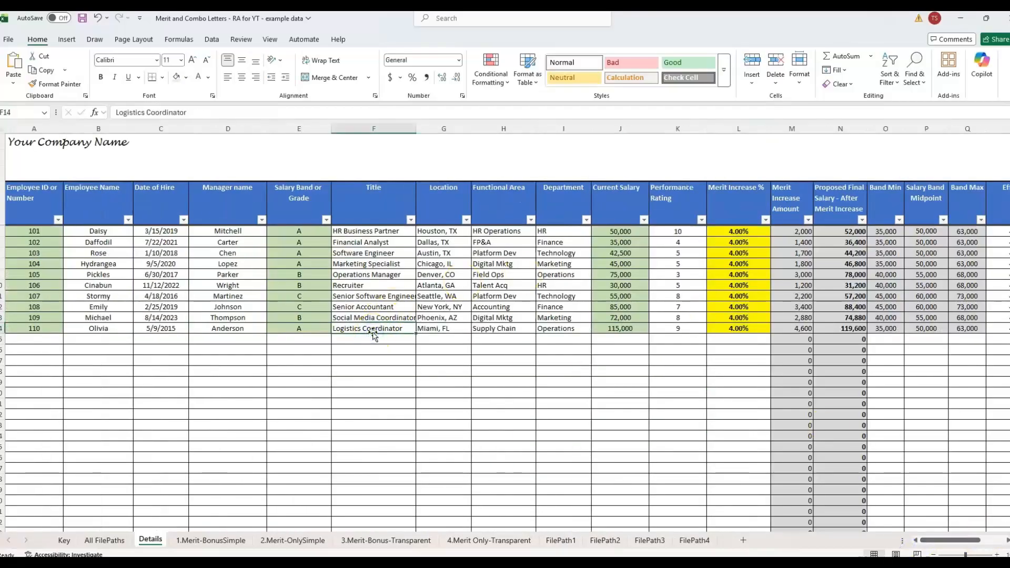
# Return to the Key sheet and reread the instructions for Step 1 and Step 2
pyautogui.click(62, 540)
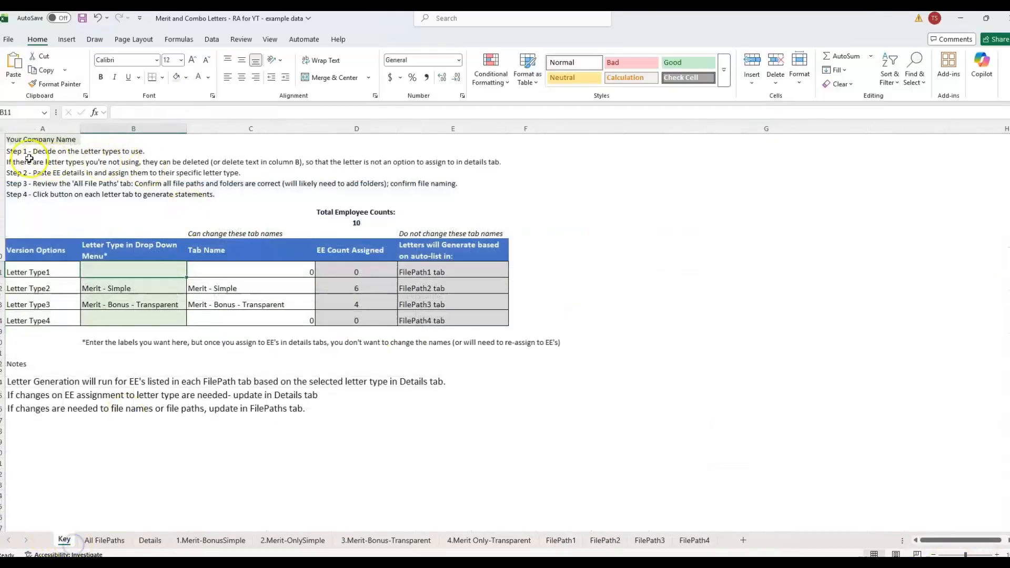
pyautogui.click(30, 161)
pyautogui.click(117, 153)
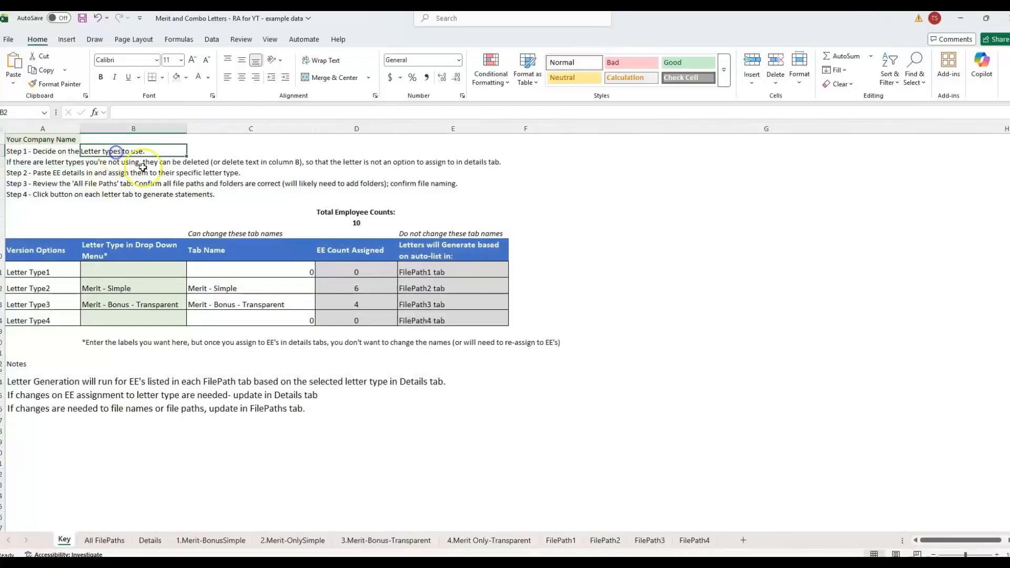
pyautogui.click(63, 162)
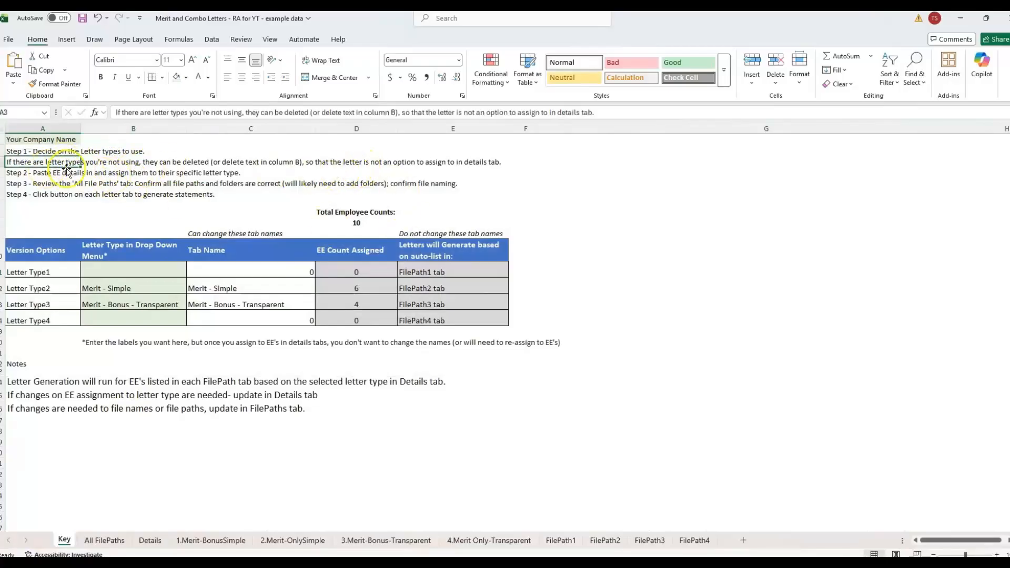
pyautogui.click(22, 173)
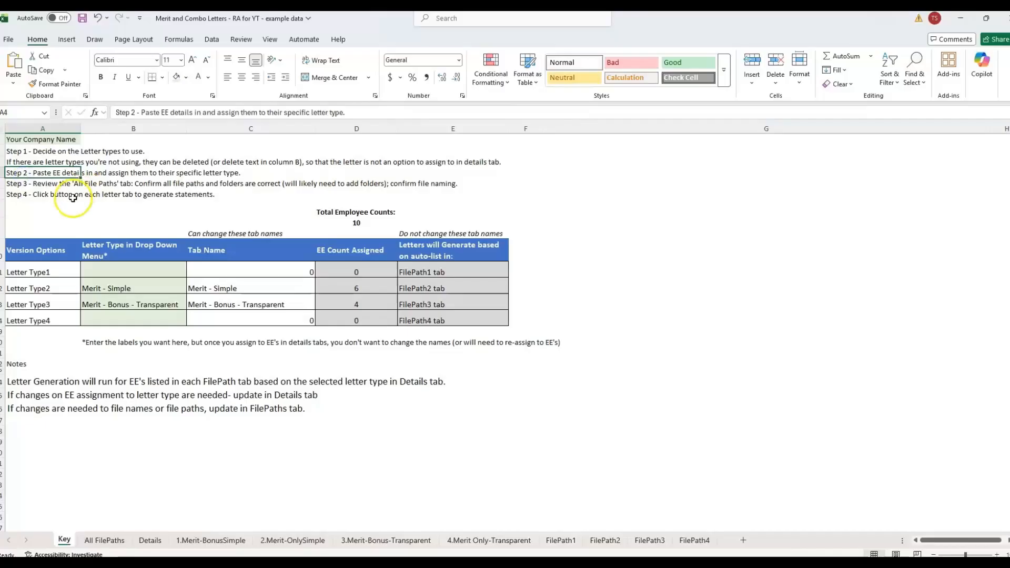
# Read the Step 3 and Step 4 instructions on the Key sheet and open the All FilePaths sheet
pyautogui.click(87, 220)
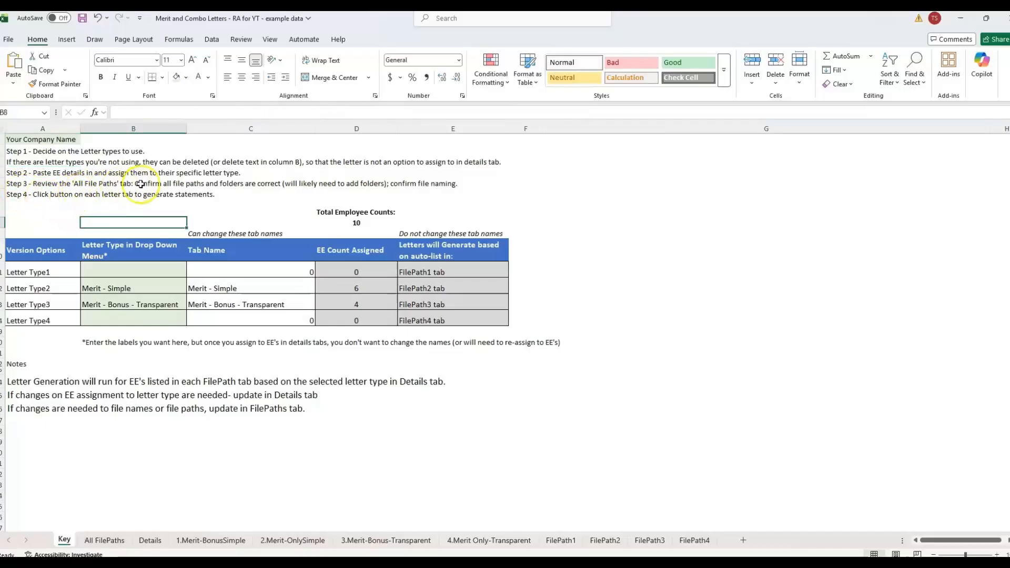
pyautogui.click(41, 210)
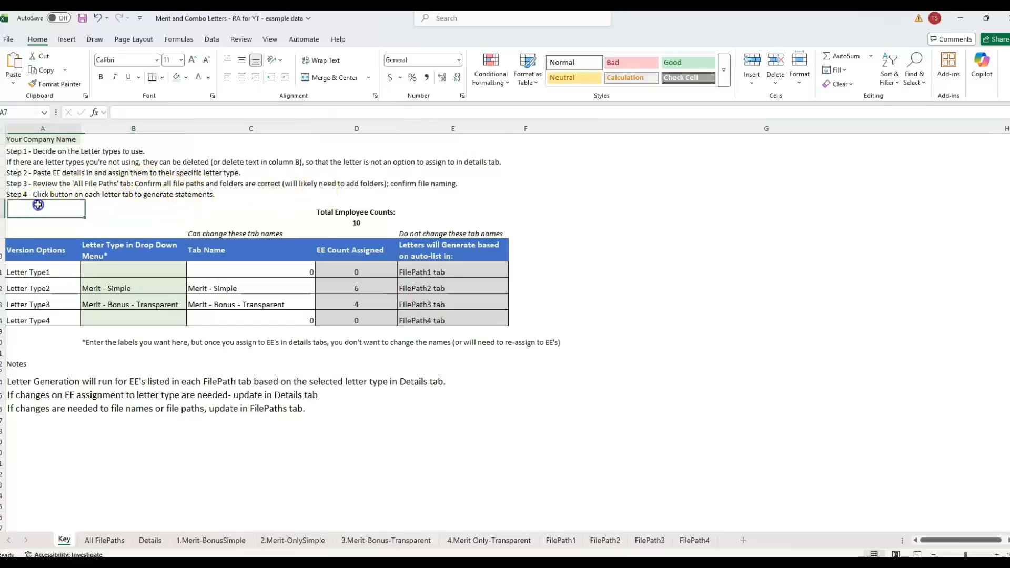
pyautogui.click(98, 211)
pyautogui.click(41, 210)
pyautogui.hotkey('ctrl', 'pagedown')
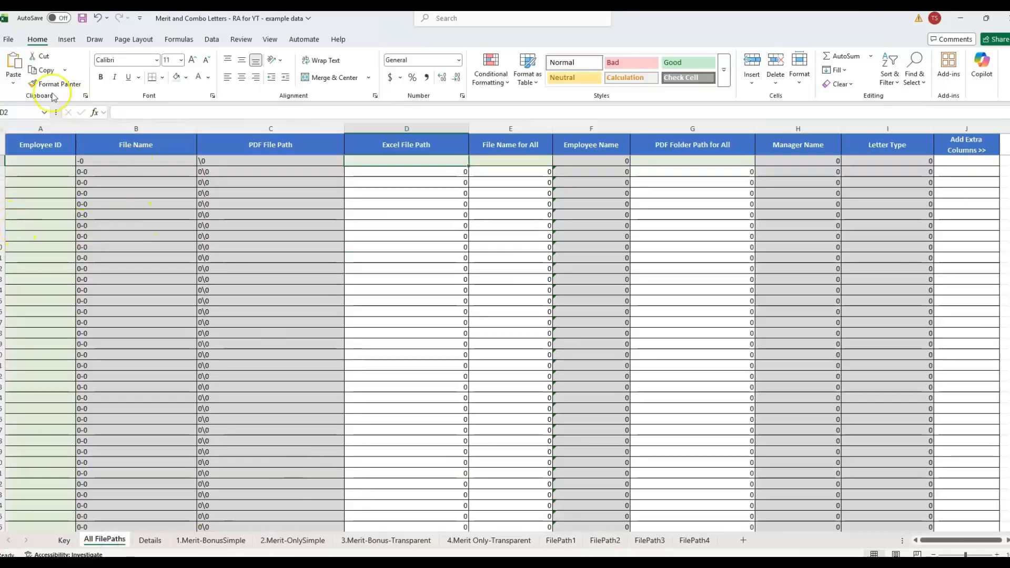
# Copy the employee IDs from A5:A14 on the Details sheet into the Employee ID column of All FilePaths, starting at A2
pyautogui.click(151, 540)
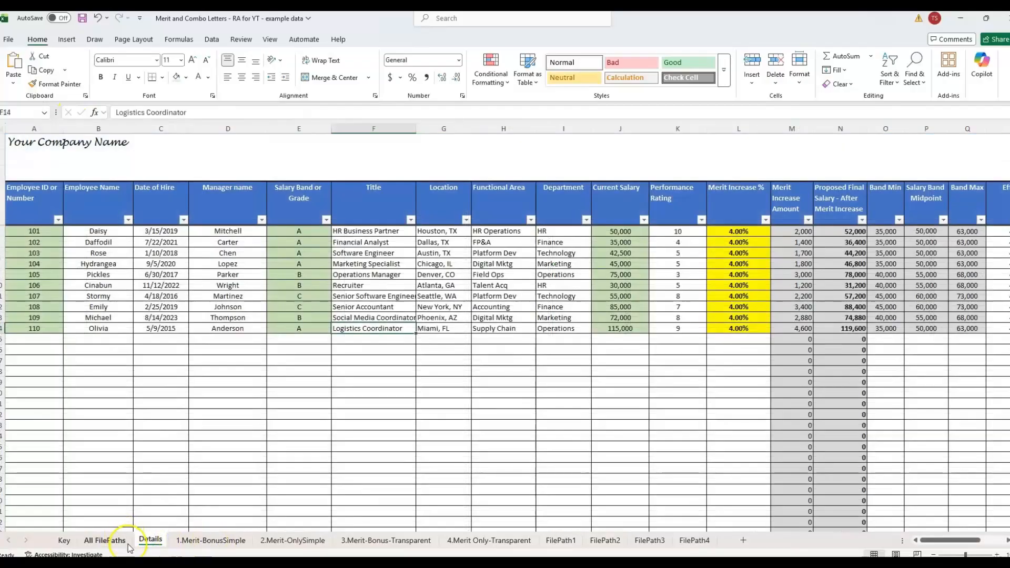
pyautogui.moveTo(34, 232); pyautogui.dragTo(51, 327)
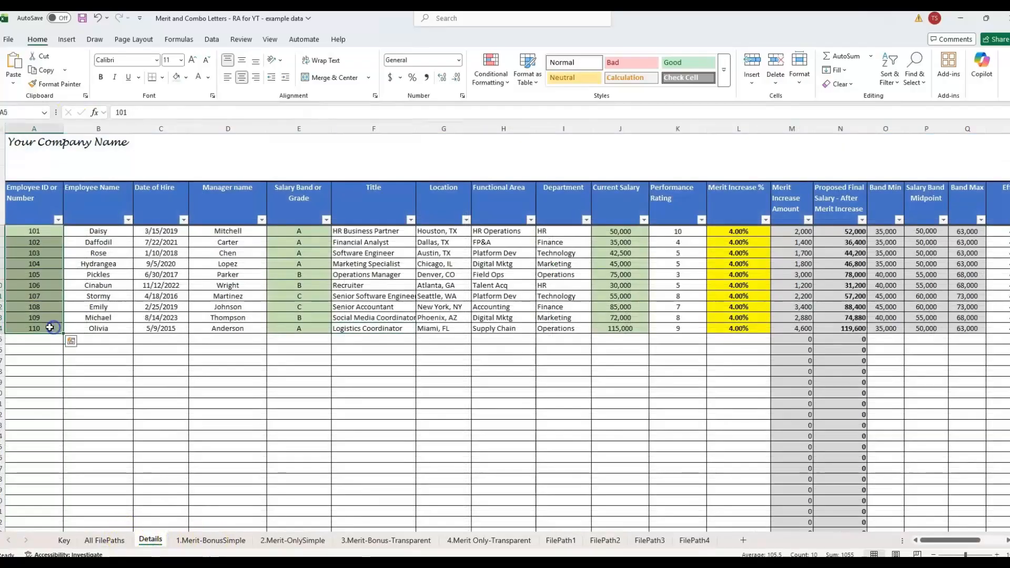
pyautogui.hotkey('ctrl', 'c')
pyautogui.click(126, 542)
pyautogui.click(41, 160)
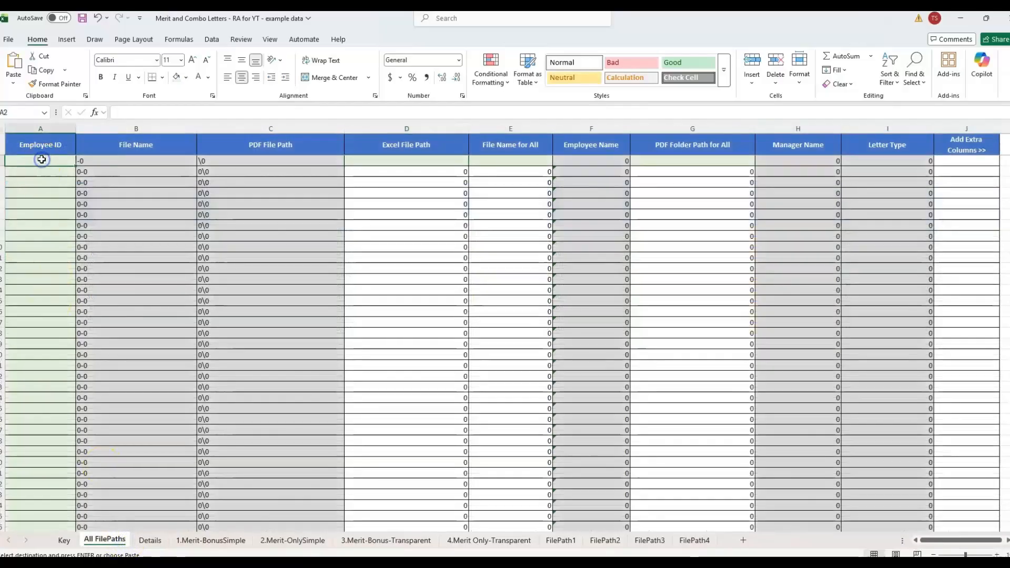
pyautogui.hotkey('ctrl', 'v')
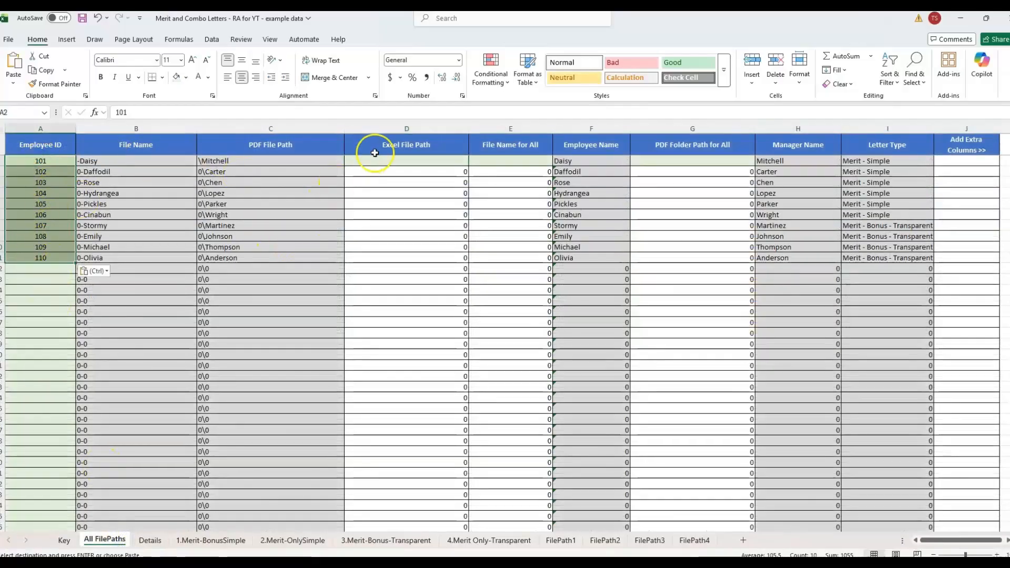
# Enter Rewards Program as the File Name for All in cell E2 of All FilePaths
pyautogui.click(440, 156)
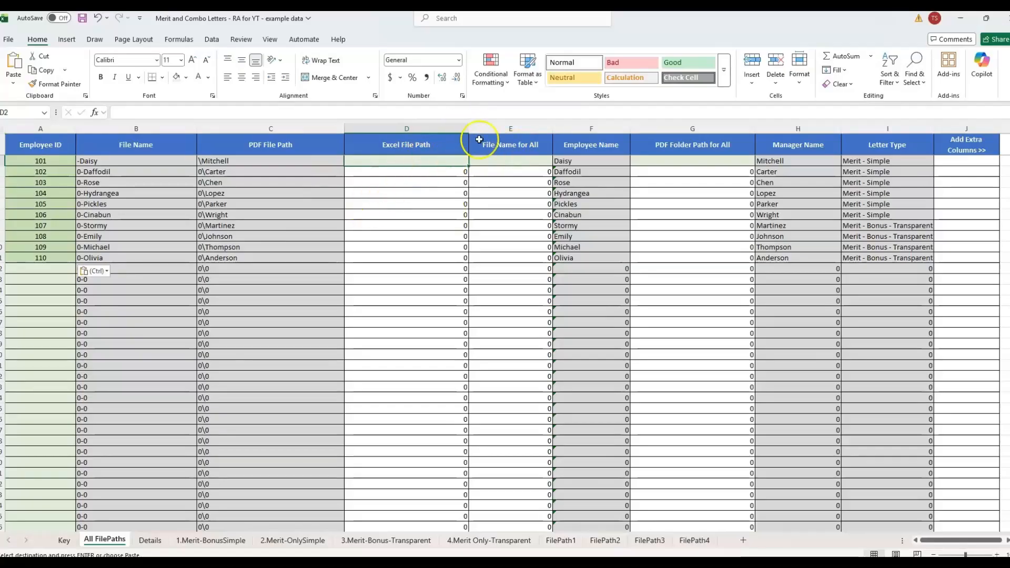
pyautogui.click(507, 161)
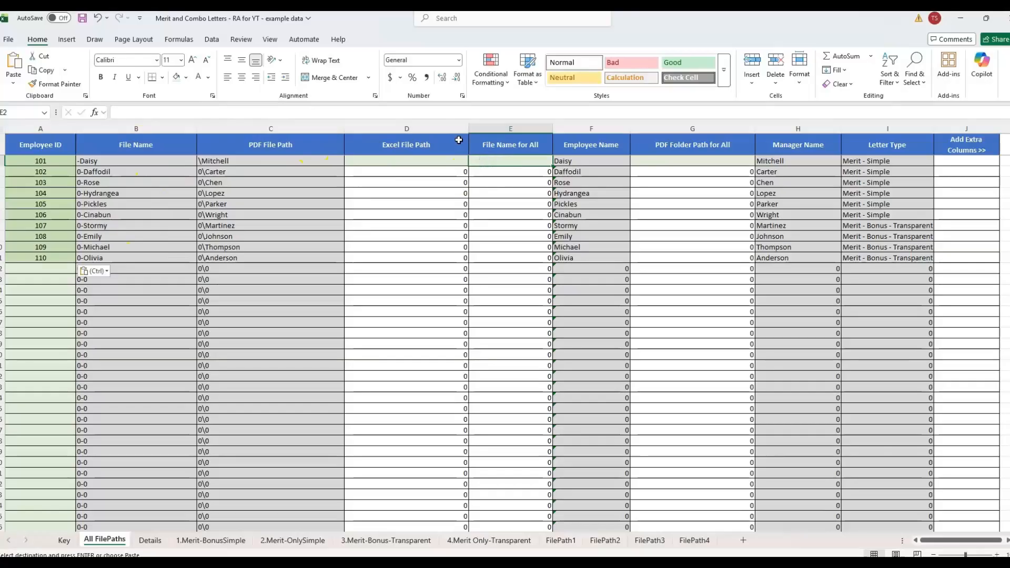
pyautogui.write('Rewards')
pyautogui.click(510, 161)
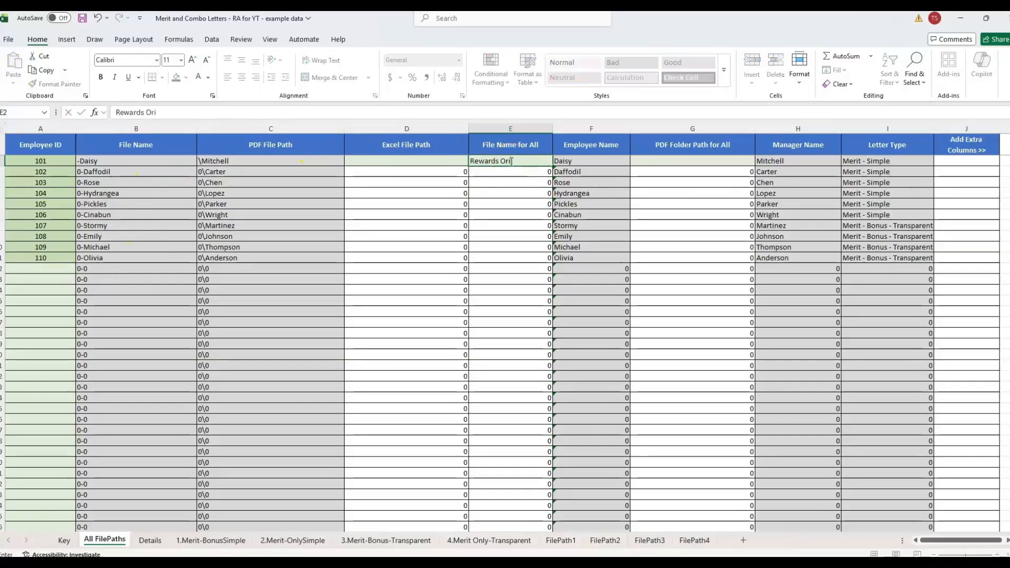
pyautogui.write('Prog')
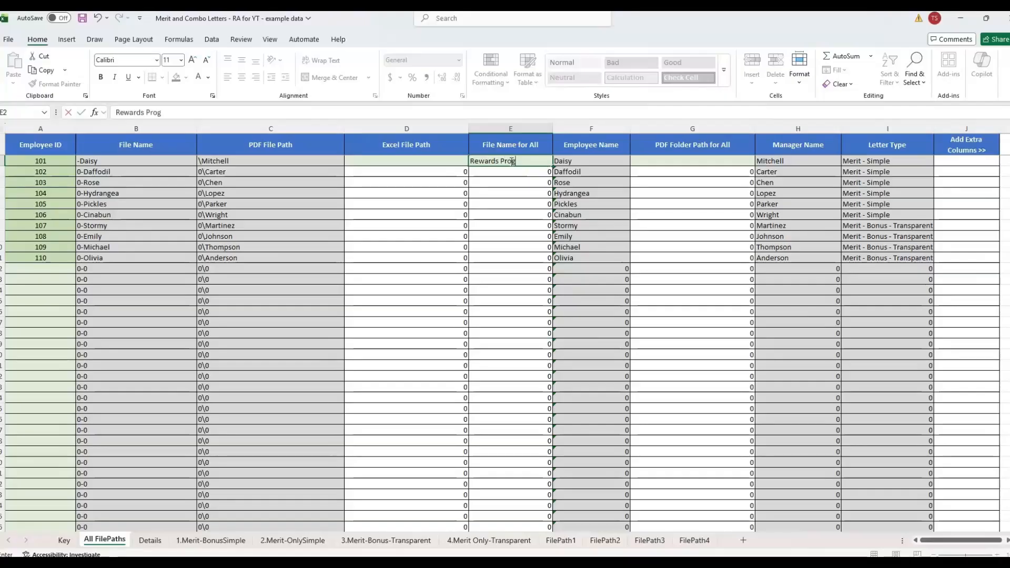
pyautogui.write('ram')
pyautogui.press('Return')
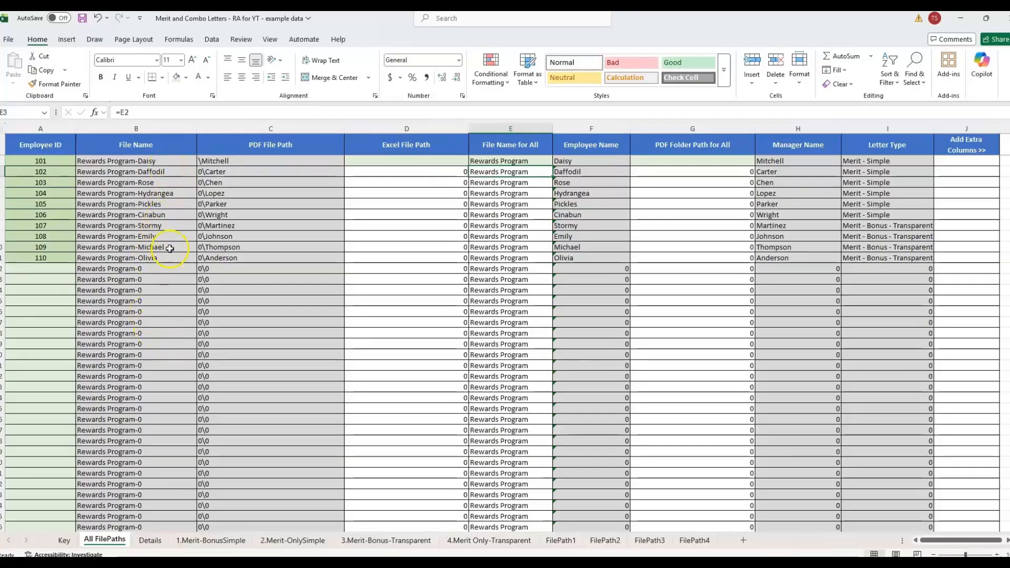
# Copy the Merit Example folder's path from File Explorer and enter C:\TST-Testing Folder\Merit Example as the Excel File Path in D2
pyautogui.click(447, 145)
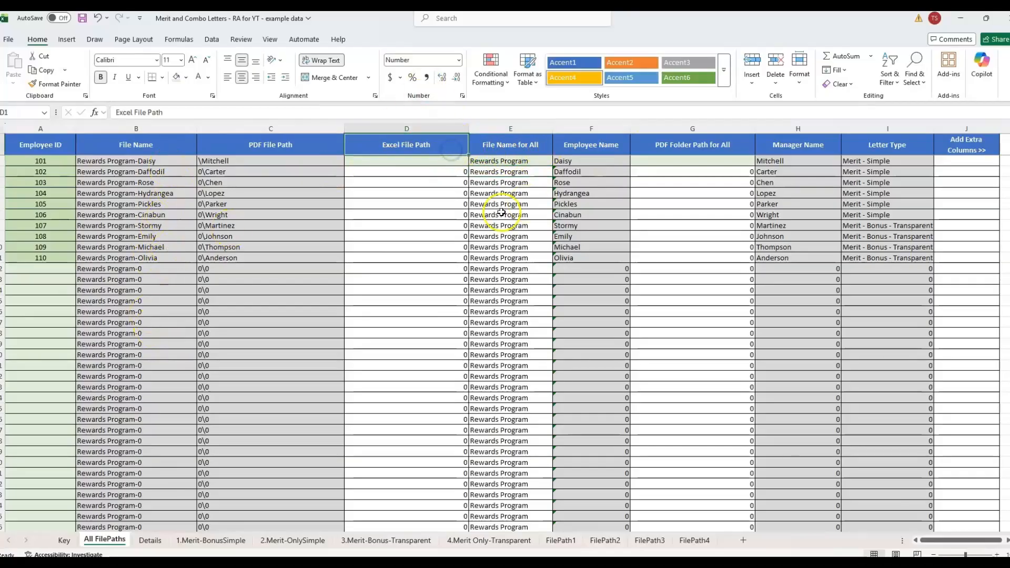
pyautogui.moveTo(476, 556)
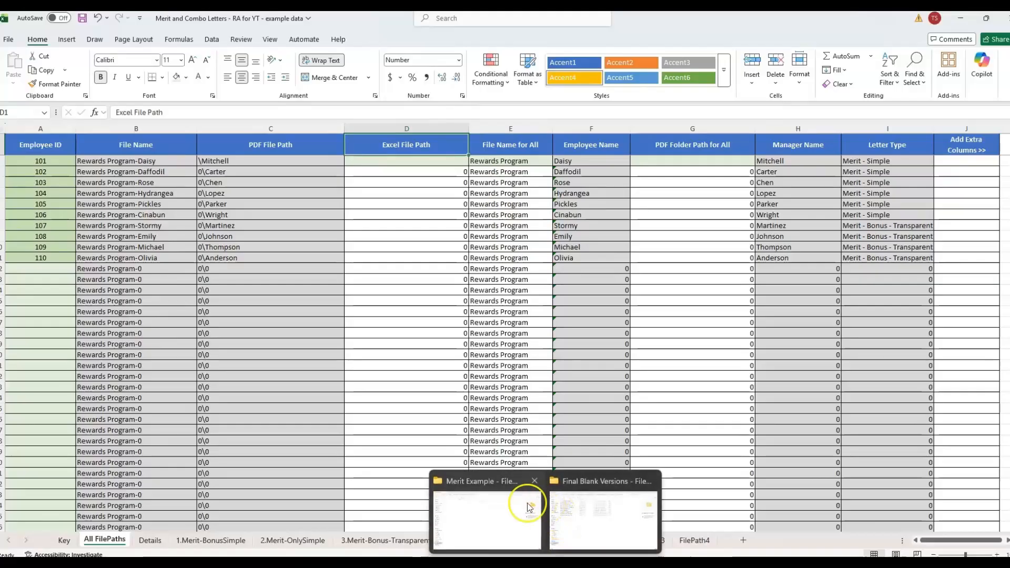
pyautogui.click(494, 505)
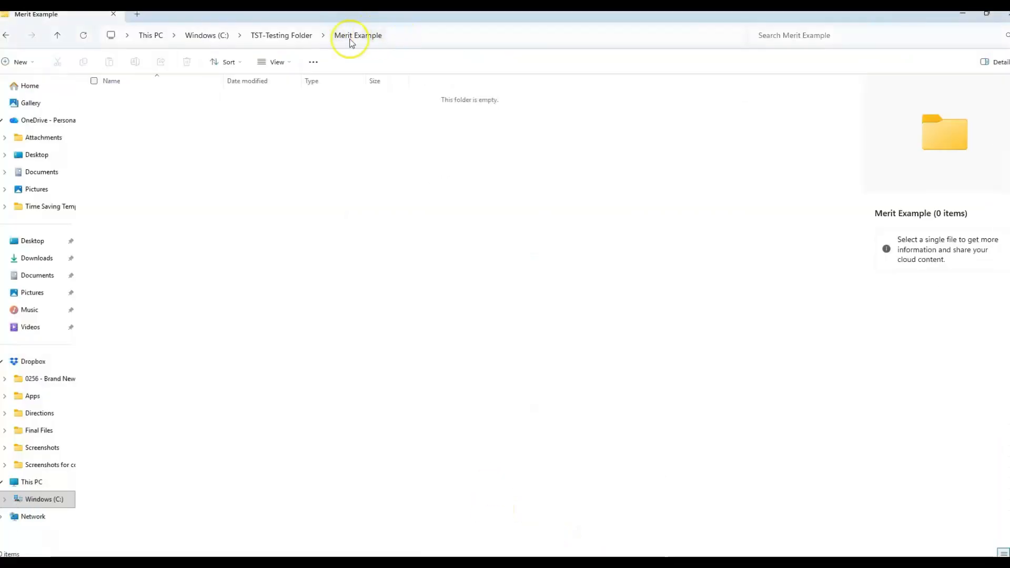
pyautogui.click(404, 35)
pyautogui.hotkey('ctrl', 'c')
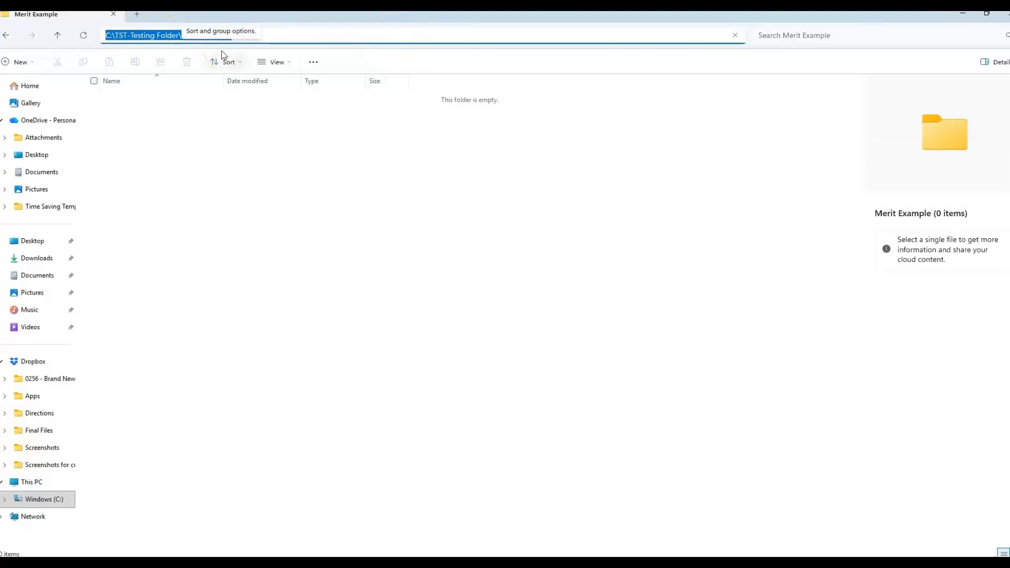
pyautogui.click(218, 137)
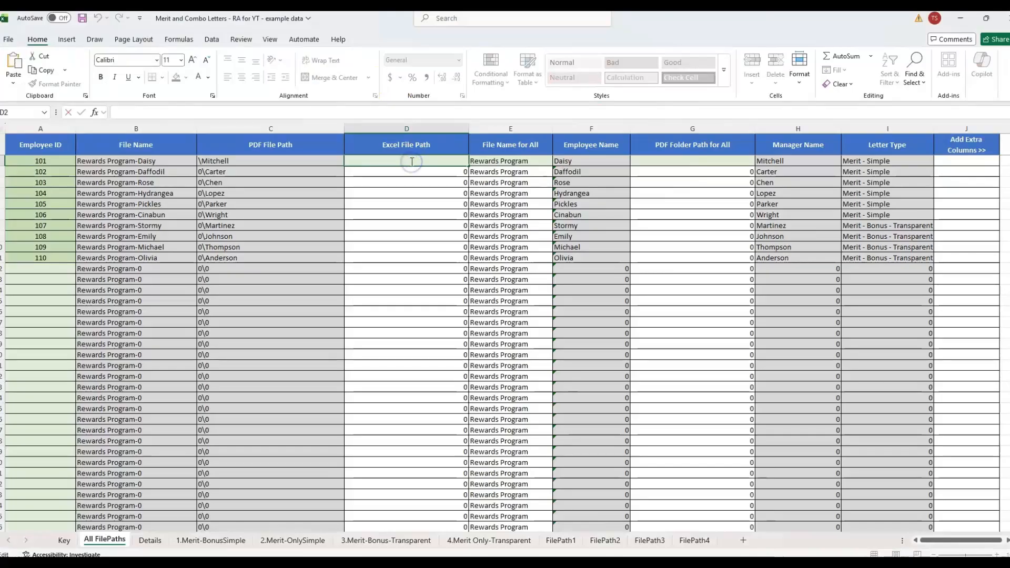
pyautogui.hotkey('ctrl', 'v')
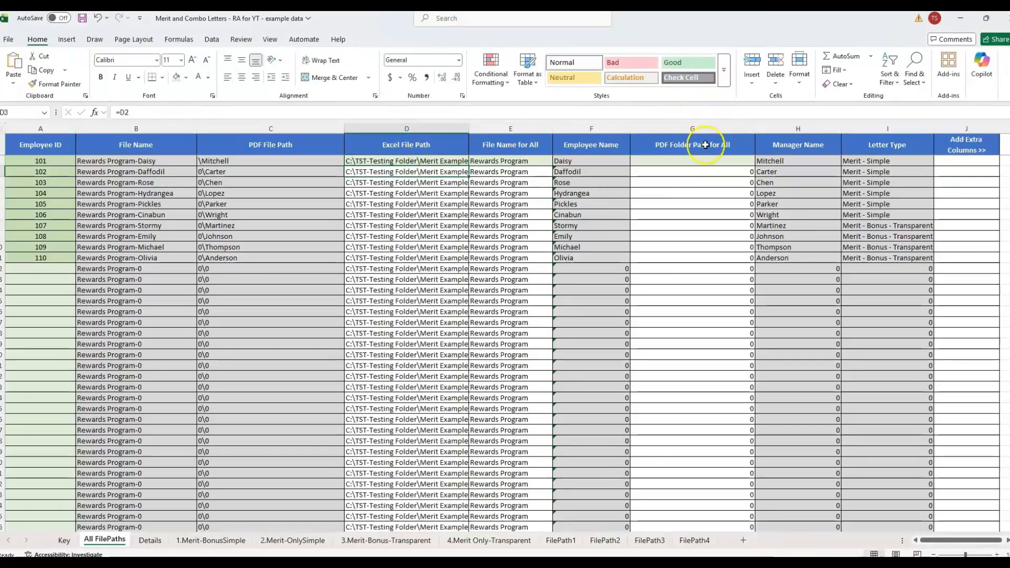
# Widen the Excel File Path column D so the full folder path fits
pyautogui.click(701, 160)
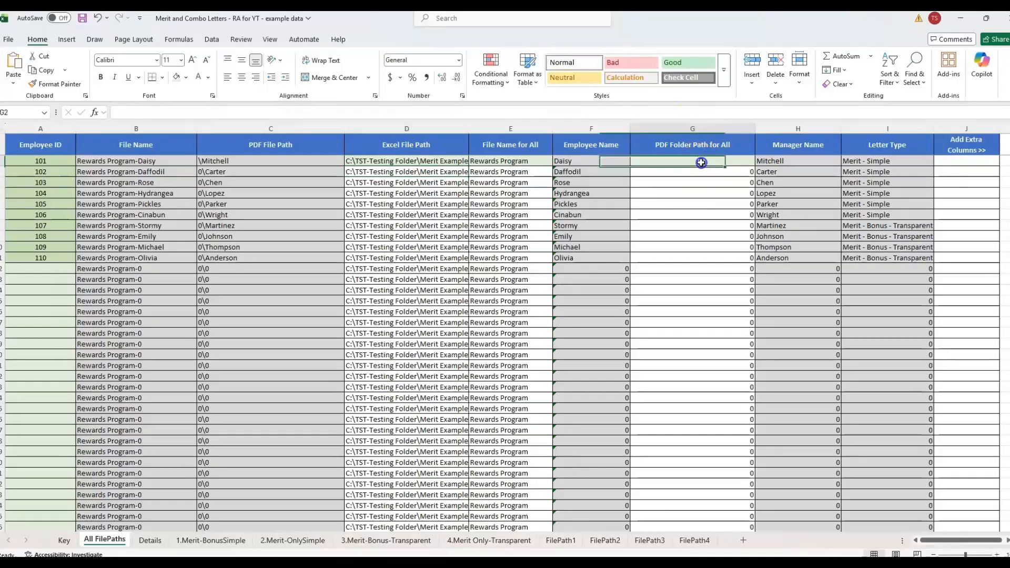
pyautogui.click(472, 126)
pyautogui.moveTo(468, 129); pyautogui.dragTo(489, 131)
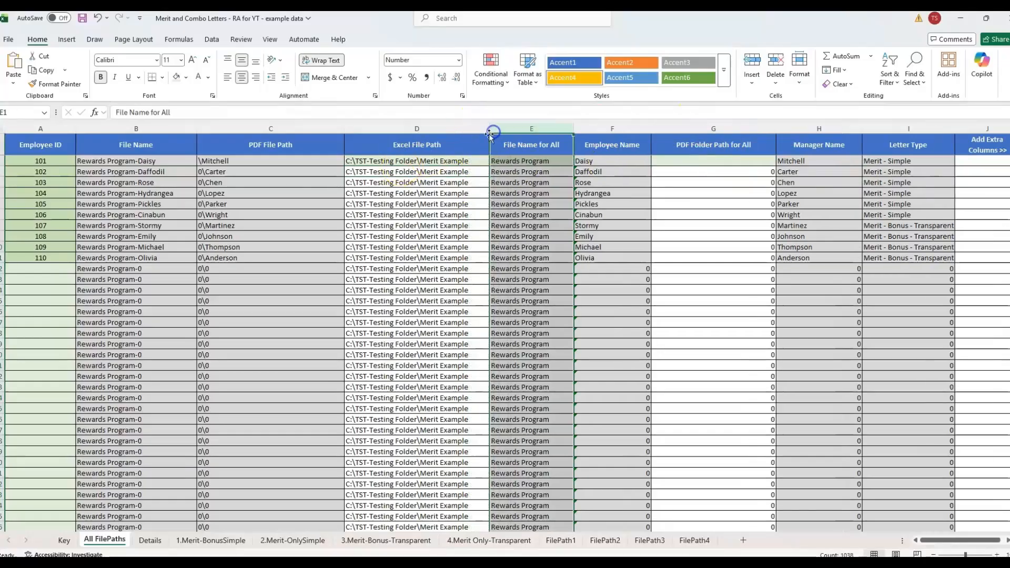
pyautogui.click(404, 215)
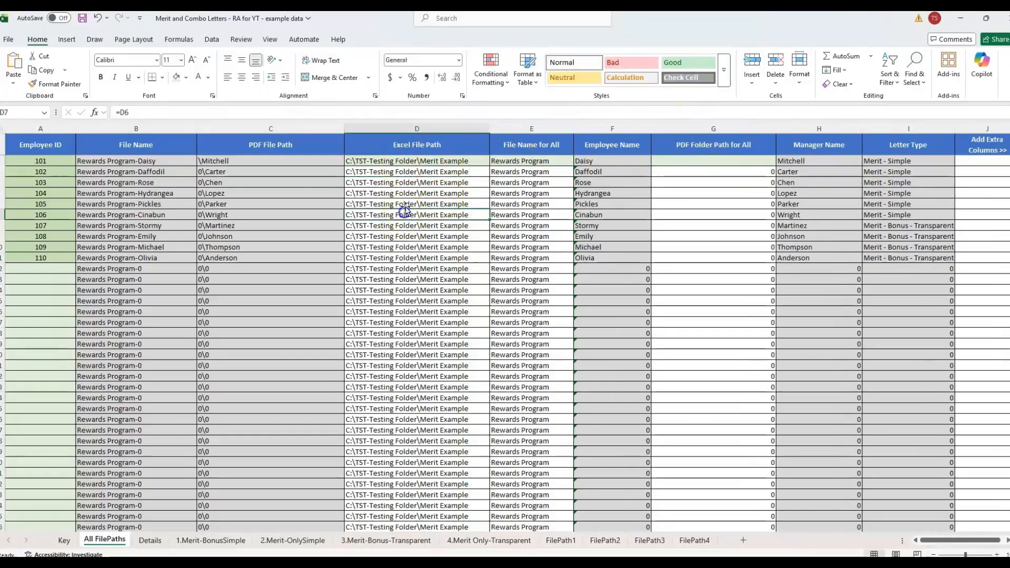
# Enter the same path, C:\TST-Testing Folder\Merit Example, as the PDF Folder Path for All in G2
pyautogui.doubleClick(700, 160)
pyautogui.hotkey('ctrl', 'v')
pyautogui.press('Return')
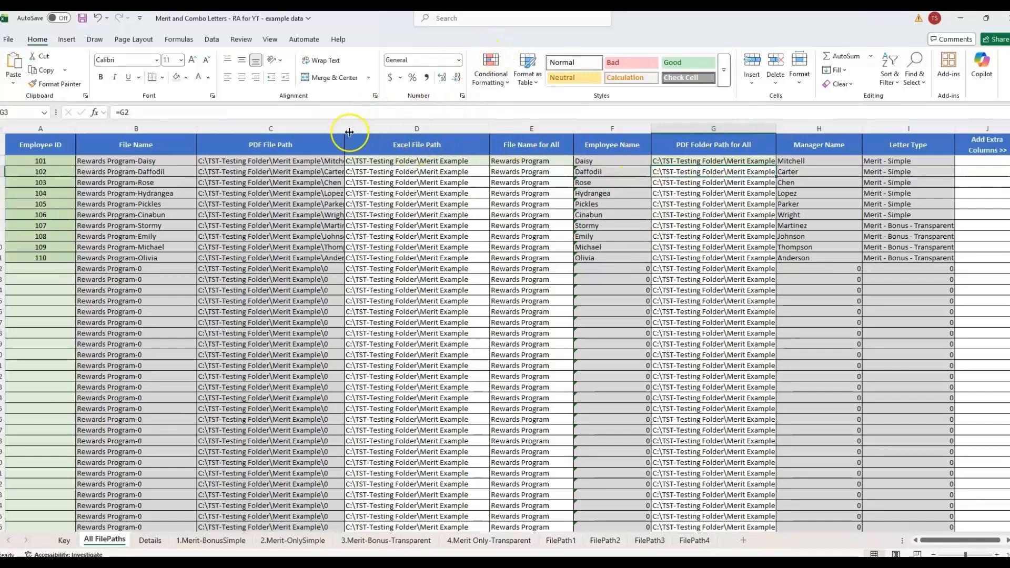
# Widen the PDF File Path and PDF Folder Path for All columns to fit their paths, and inspect the formula in C2
pyautogui.moveTo(343, 128); pyautogui.dragTo(377, 128)
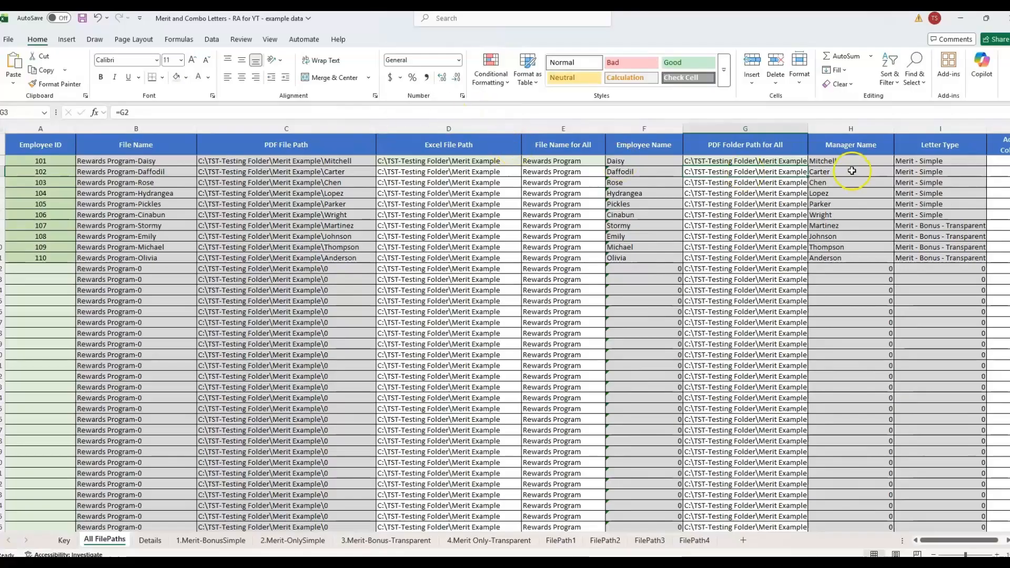
pyautogui.moveTo(808, 126); pyautogui.dragTo(824, 127)
pyautogui.click(798, 141)
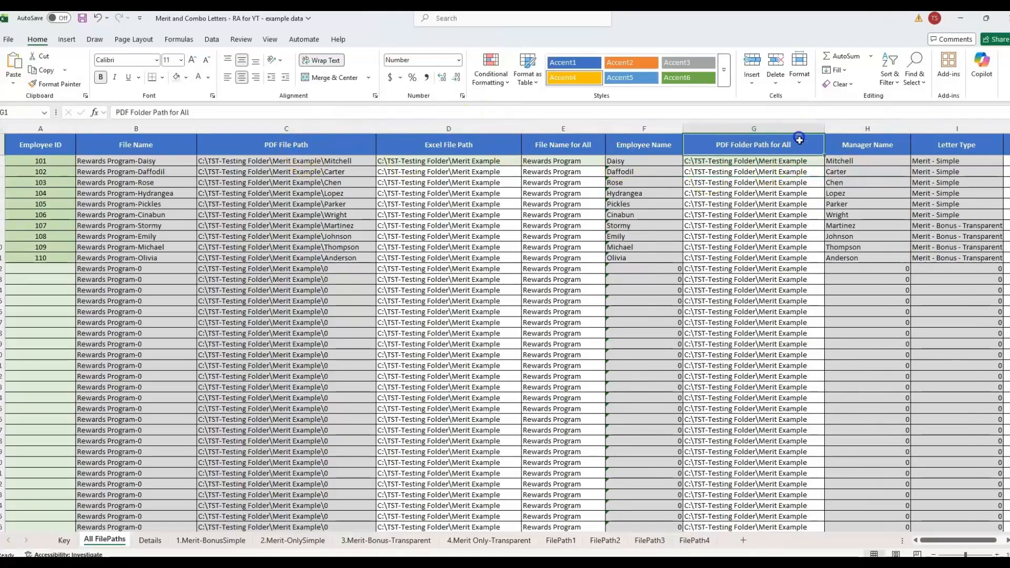
pyautogui.click(800, 166)
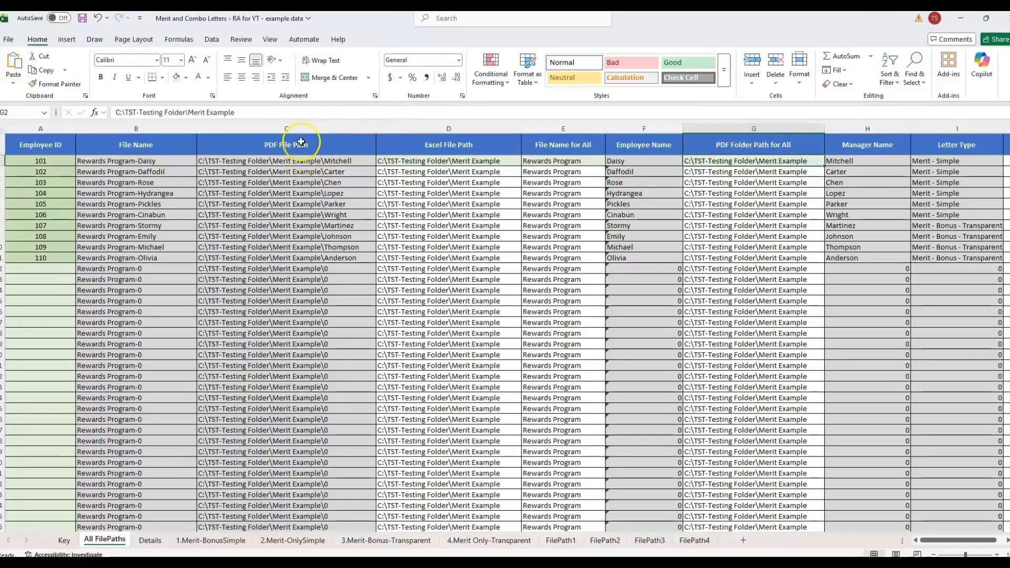
pyautogui.click(362, 164)
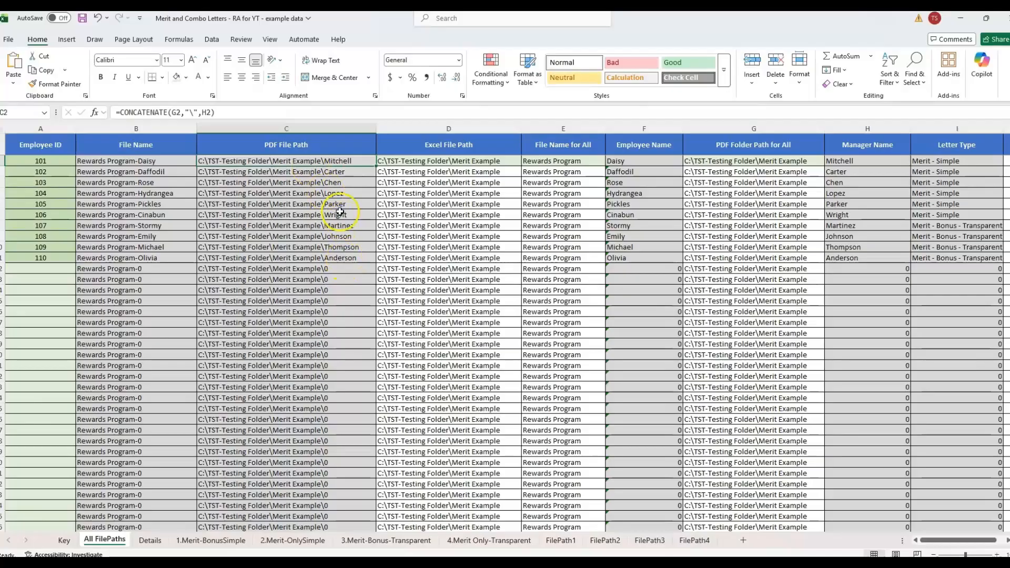
# On the Details sheet, fill the last employee's manager name from D14 up to D5, and return to All FilePaths
pyautogui.click(151, 541)
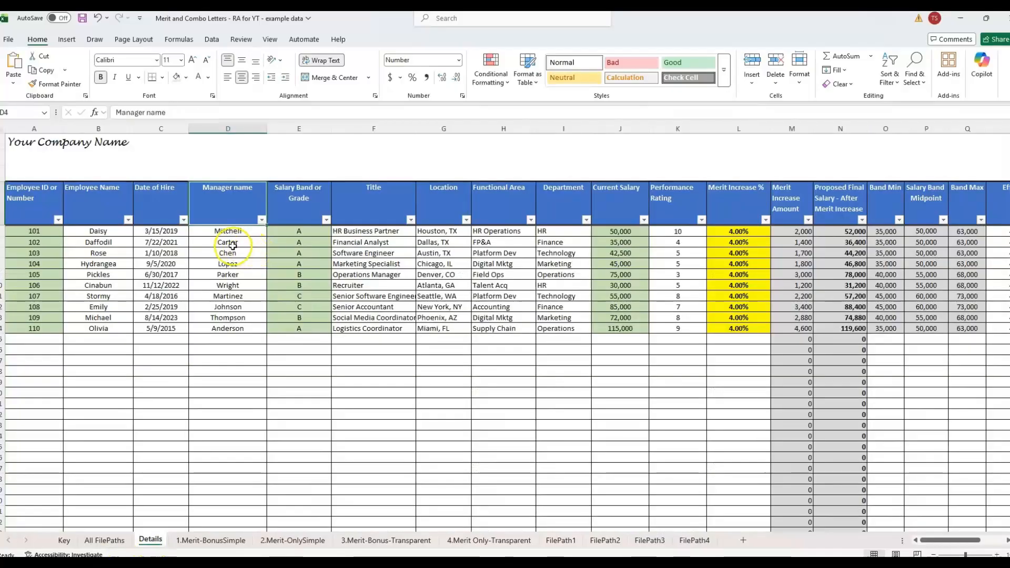
pyautogui.click(258, 232)
pyautogui.click(261, 329)
pyautogui.moveTo(267, 333); pyautogui.dragTo(264, 229)
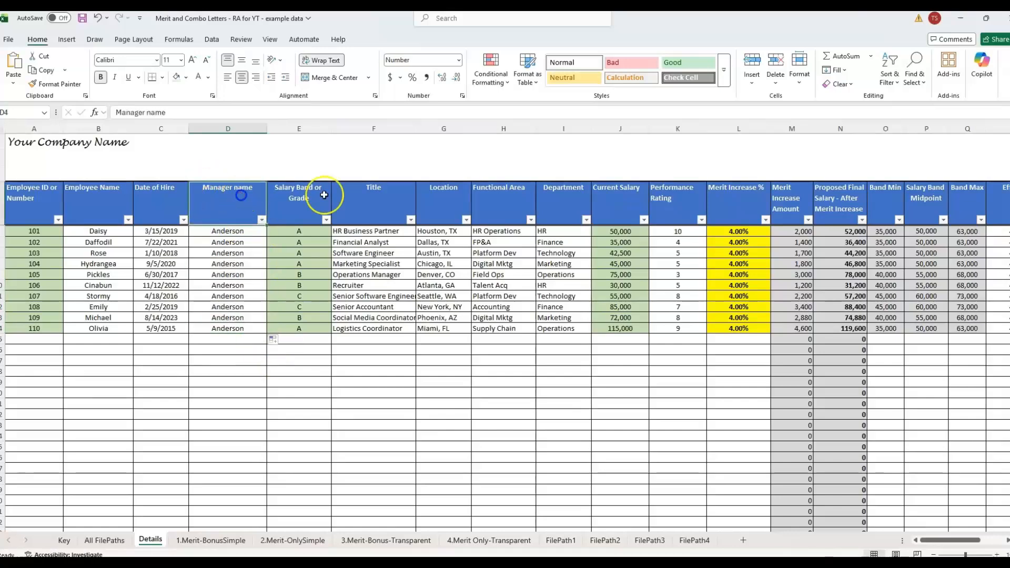
pyautogui.hotkey('ctrl', 'pageup')
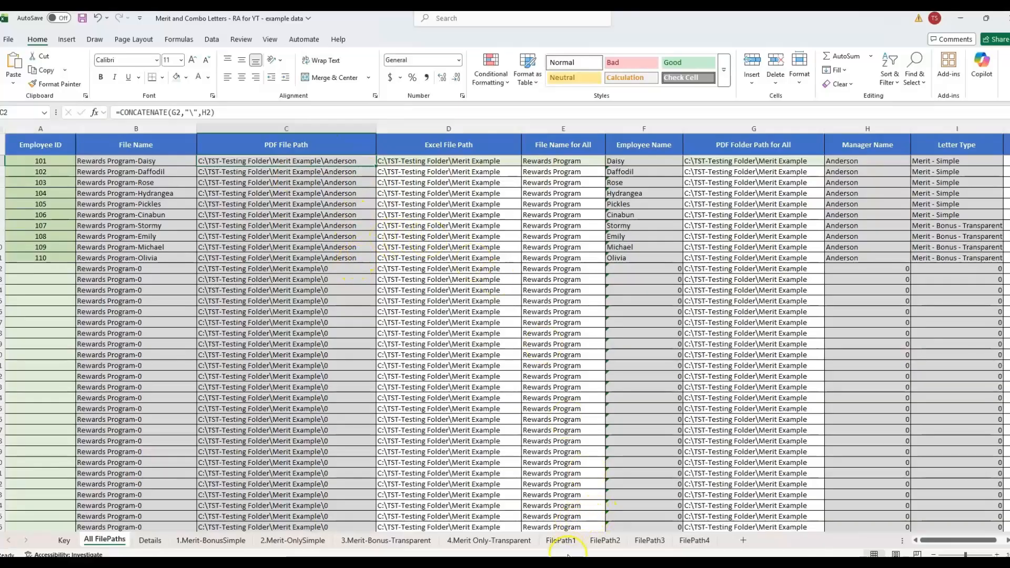
# In File Explorer, create a folder named with the manager's surname inside Merit Example, and return to the All FilePaths sheet
pyautogui.moveTo(547, 552)
pyautogui.click(482, 498)
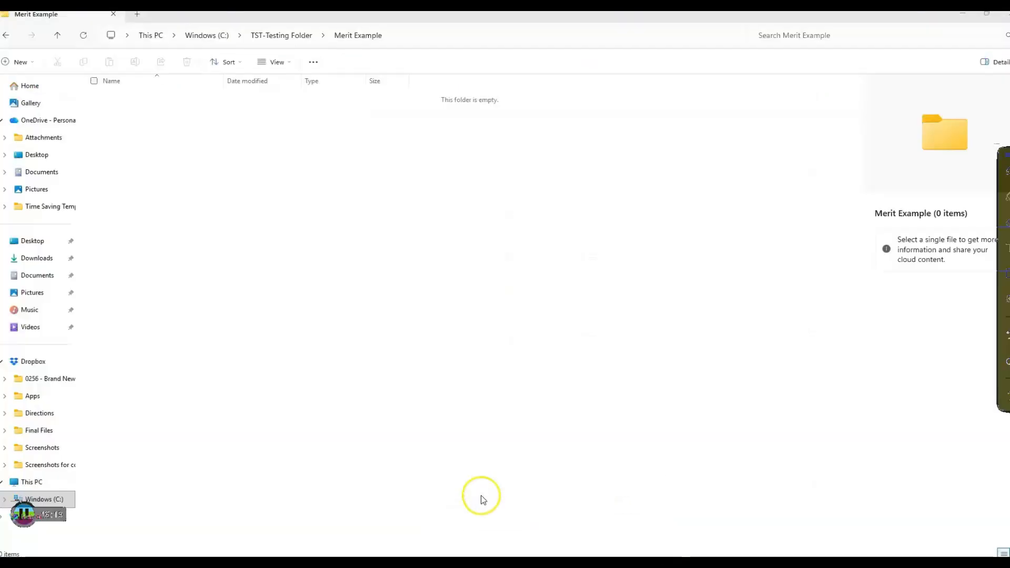
pyautogui.rightClick(278, 180)
pyautogui.moveTo(351, 268)
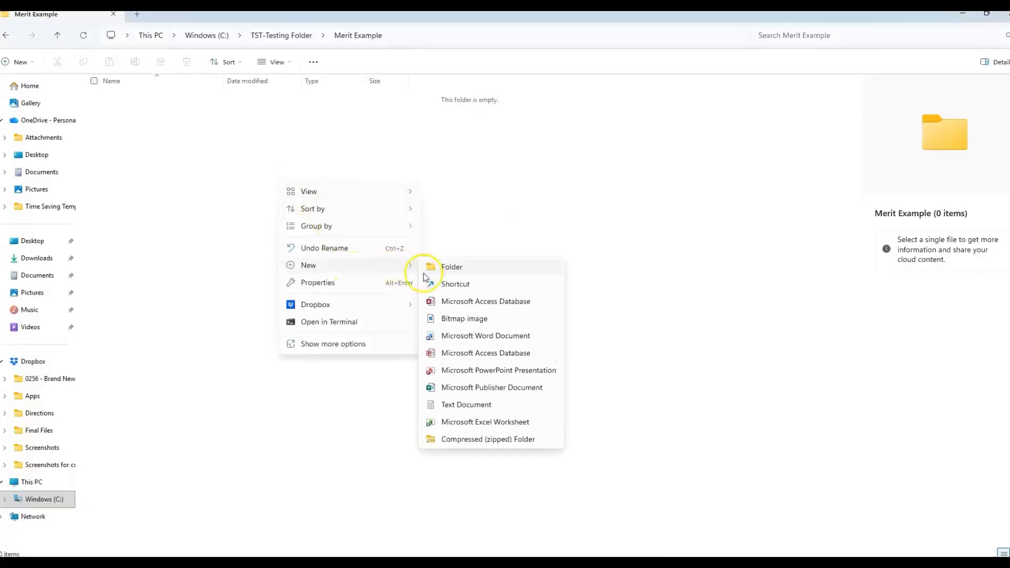
pyautogui.click(453, 272)
pyautogui.write('A')
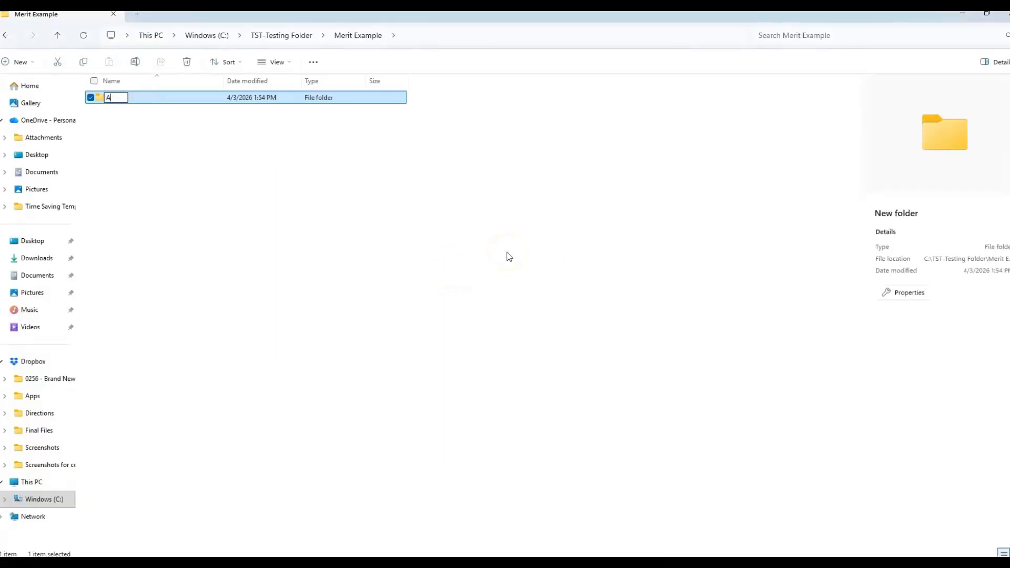
pyautogui.write('nderson')
pyautogui.click(509, 256)
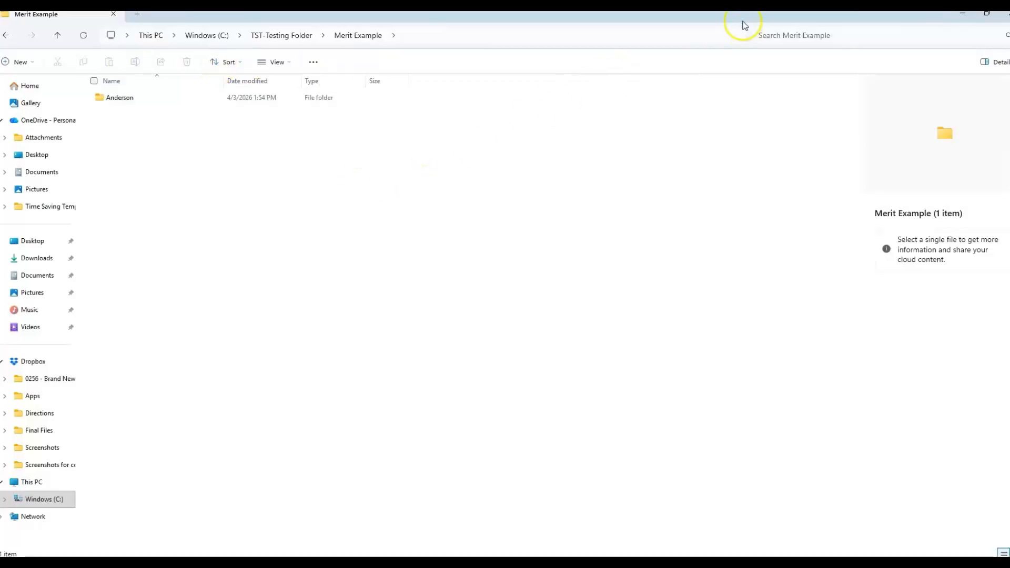
pyautogui.click(964, 18)
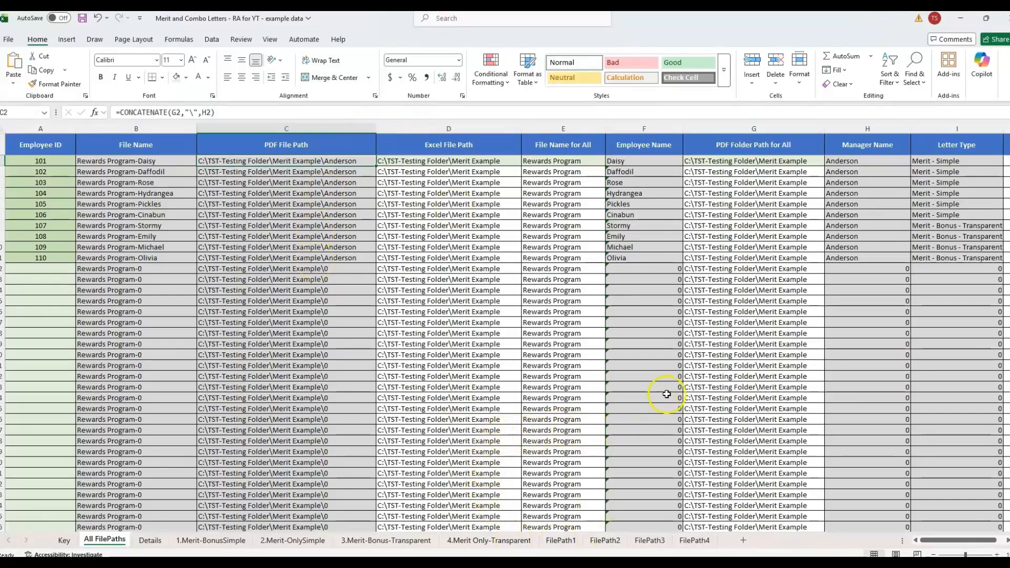
pyautogui.hscroll(3, 524, 184)
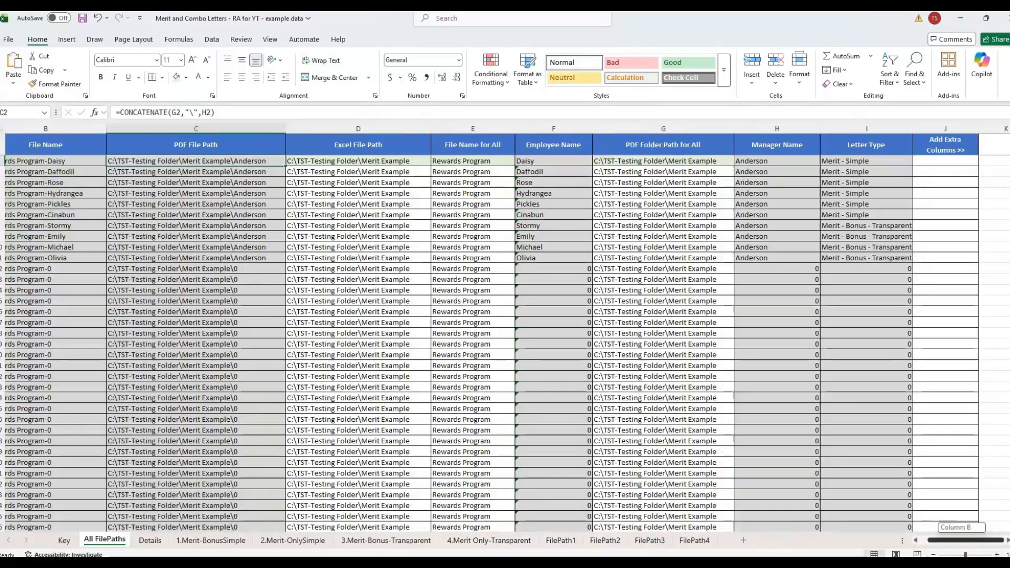
# Check the Letter Type2 label on the Key sheet, view the sample merit and compensation review PDFs in the browser, and return to the workbook
pyautogui.hscroll(-3, 378, 257)
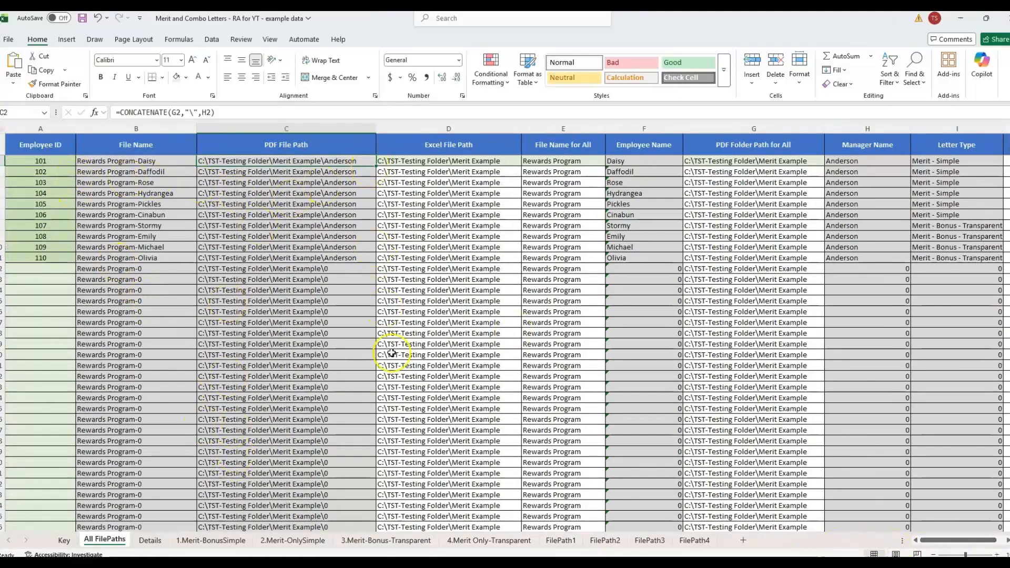
pyautogui.click(64, 540)
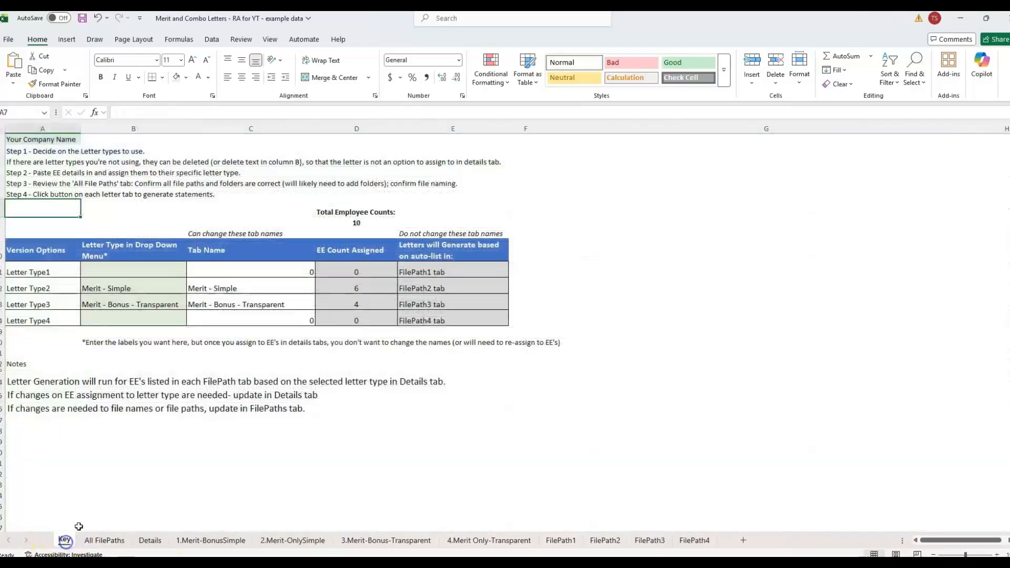
pyautogui.click(40, 288)
pyautogui.click(126, 288)
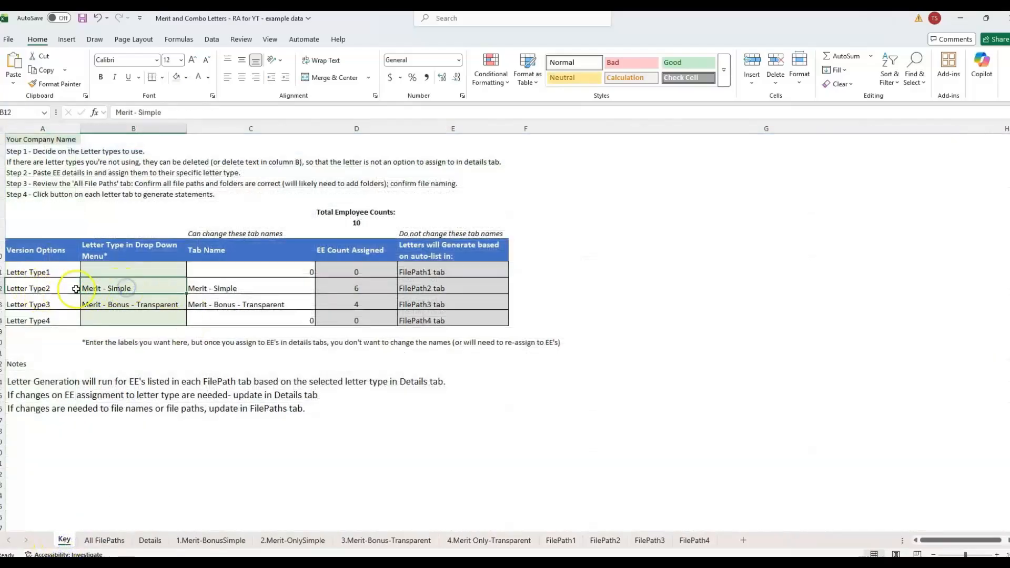
pyautogui.moveTo(494, 562)
pyautogui.click(439, 535)
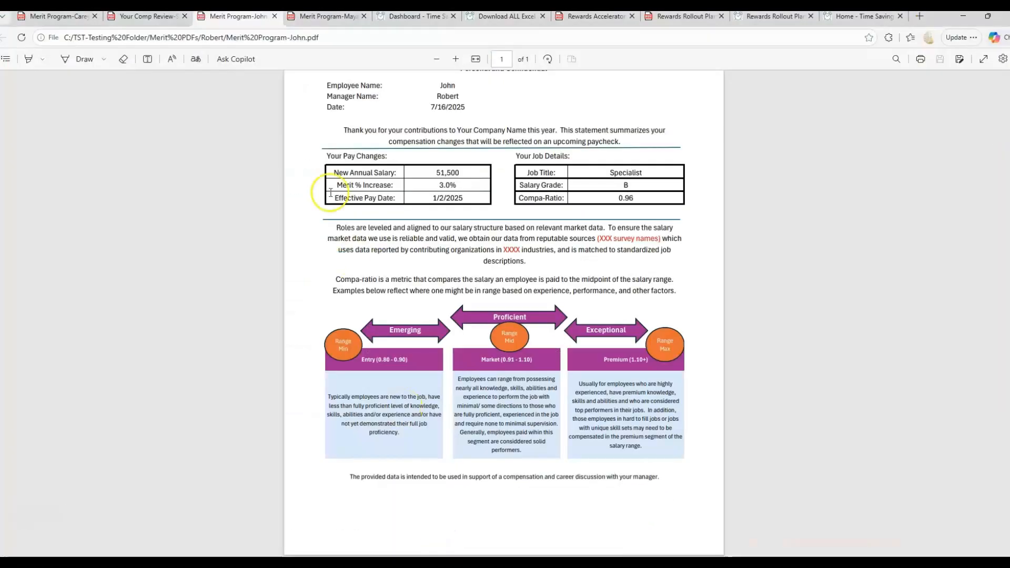
pyautogui.click(162, 17)
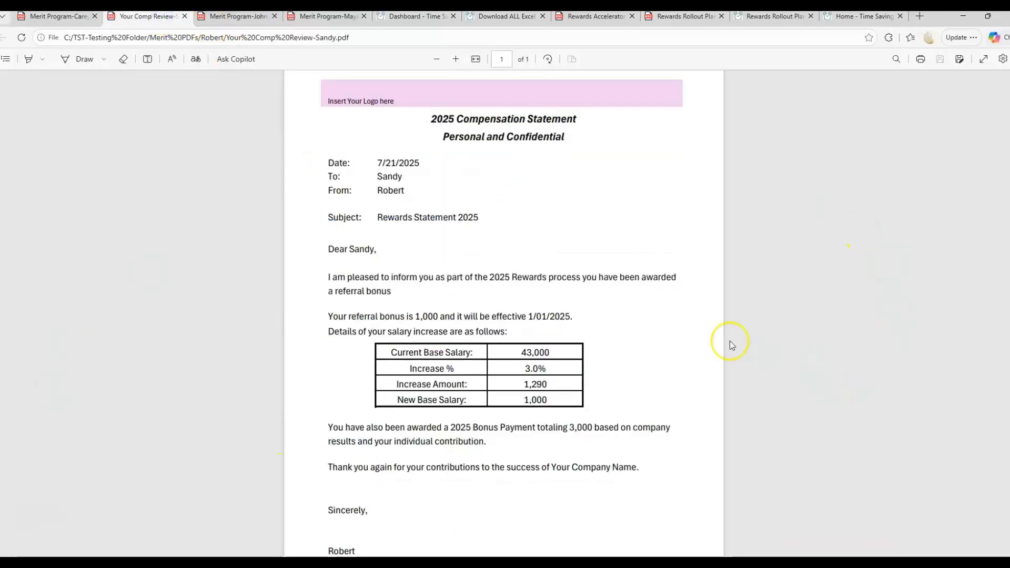
pyautogui.moveTo(592, 562)
pyautogui.click(479, 516)
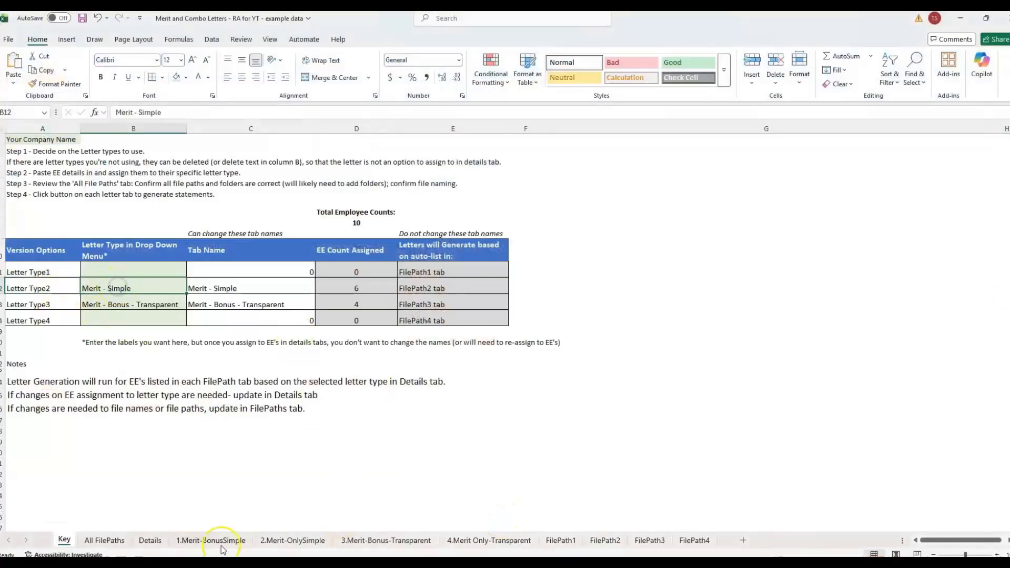
# Examine the 2.Merit-OnlySimple sheet's letter layout and the shaded helper area beside it, from the logo placeholder to the signature
pyautogui.click(296, 541)
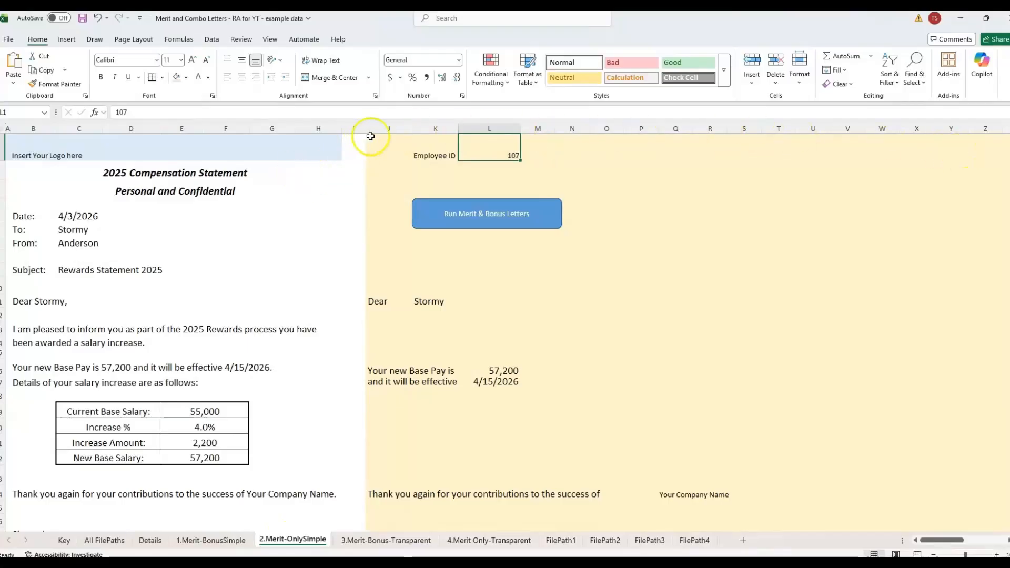
pyautogui.moveTo(392, 129); pyautogui.dragTo(921, 135)
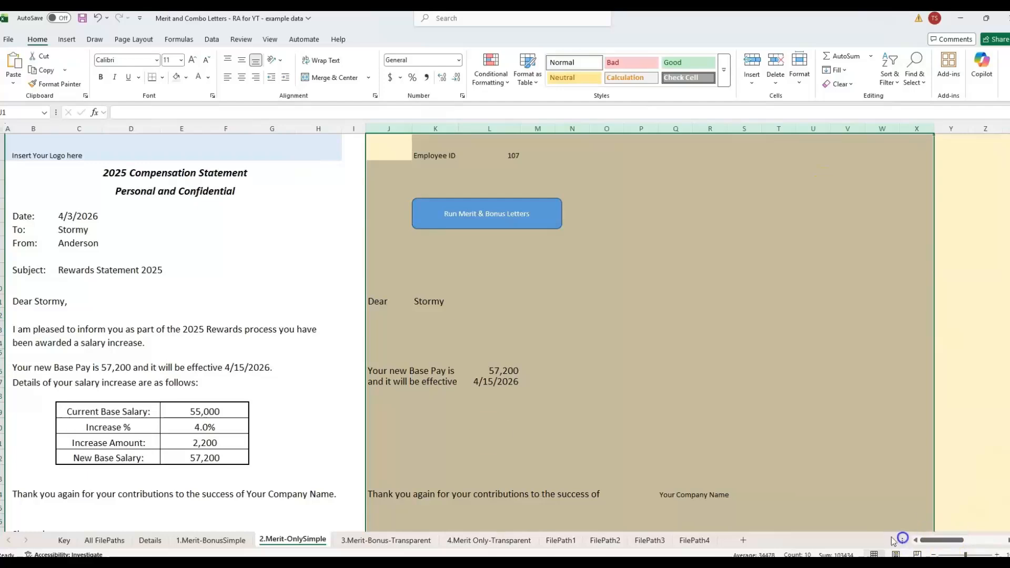
pyautogui.click(156, 314)
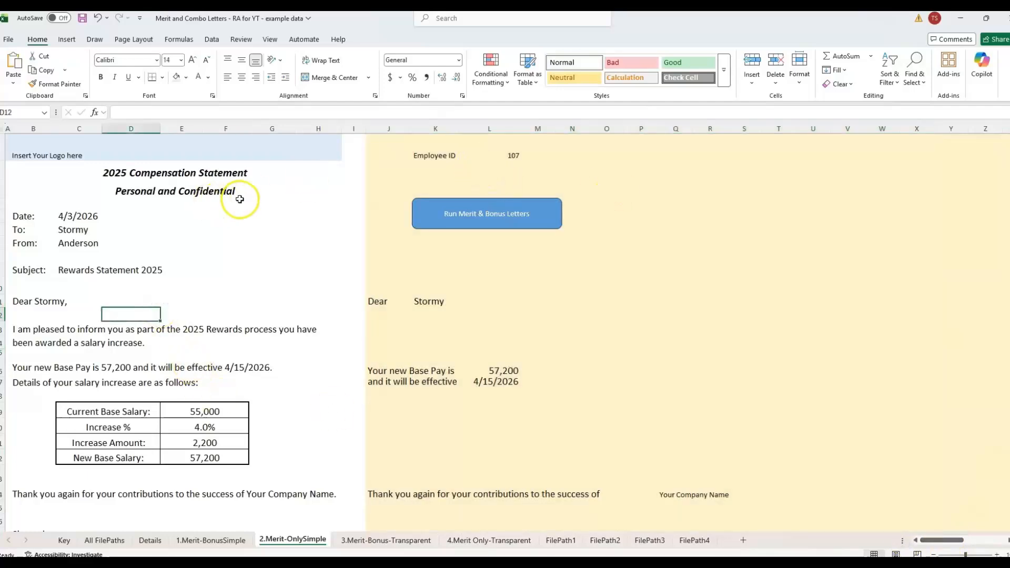
pyautogui.scroll(-1, 105, 232)
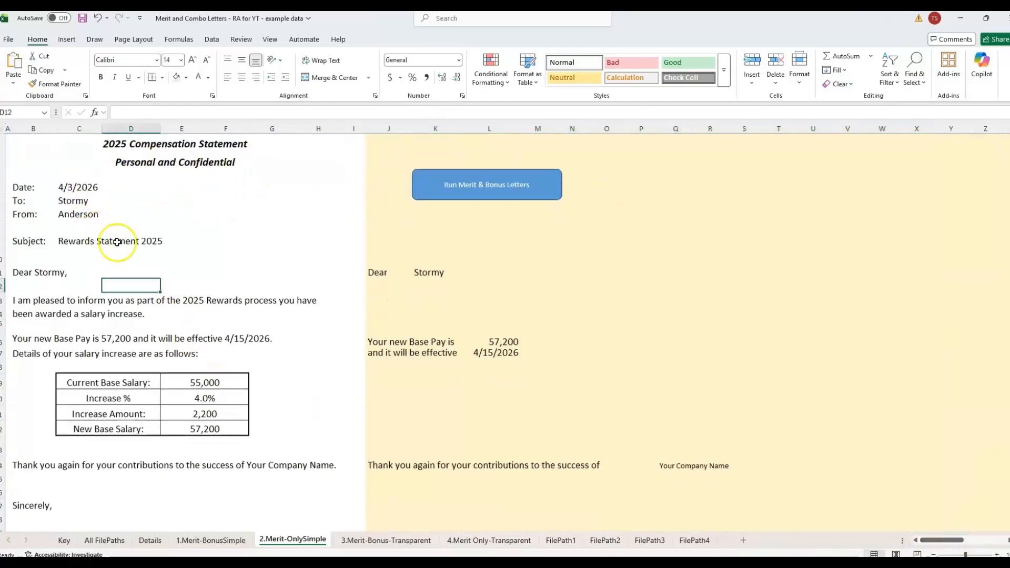
pyautogui.scroll(1, 78, 190)
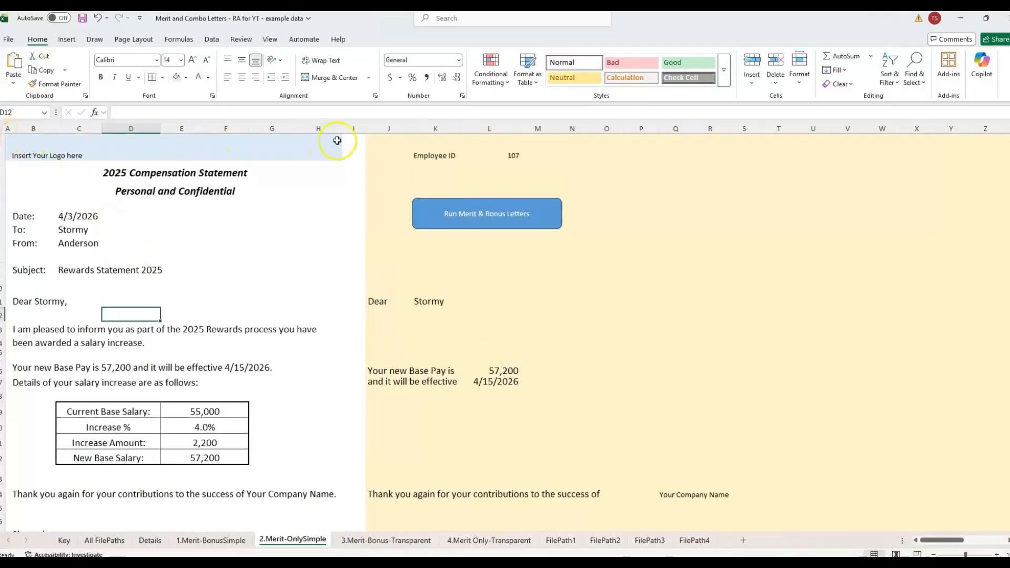
pyautogui.scroll(-3, 305, 412)
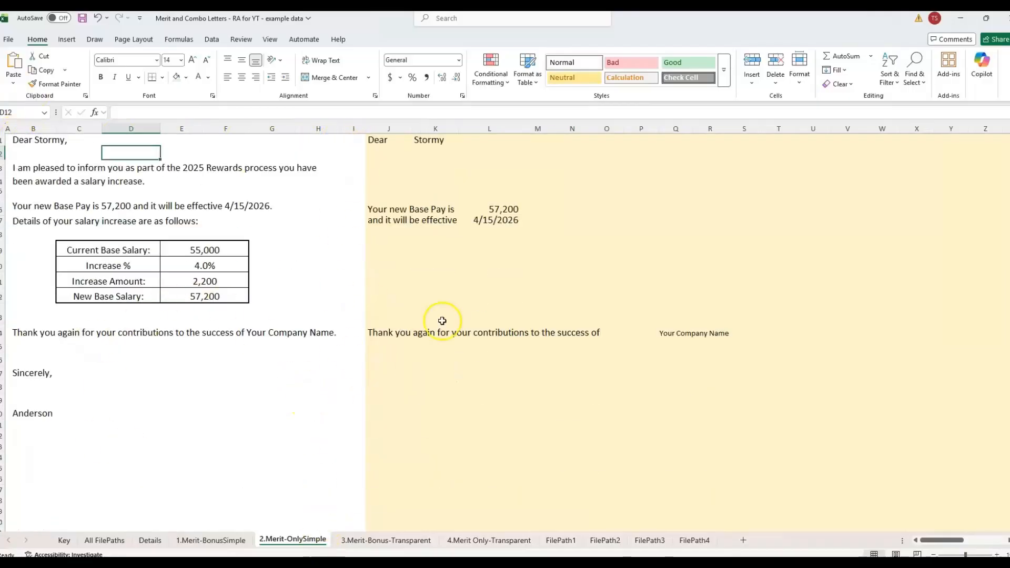
pyautogui.scroll(3, 279, 316)
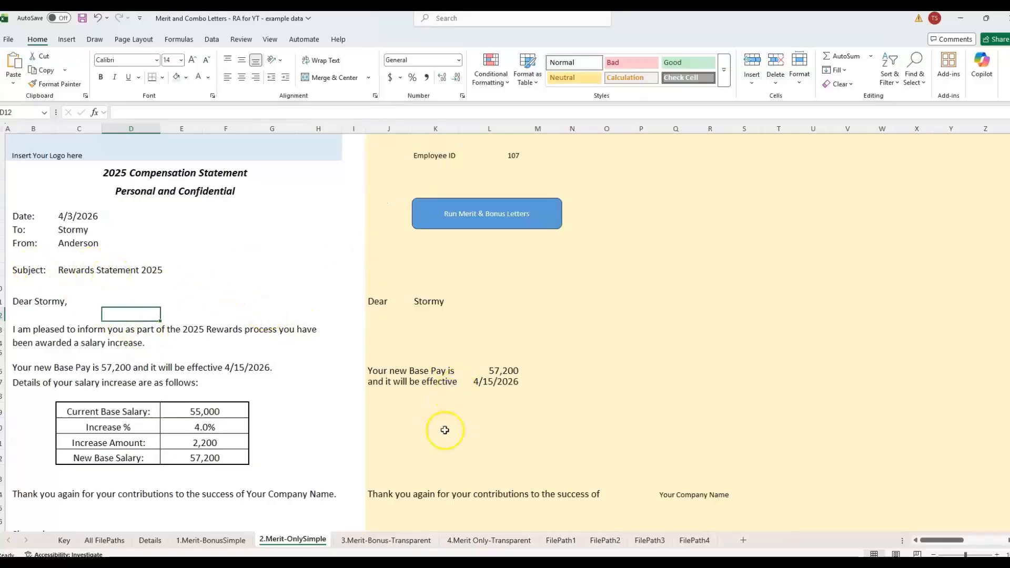
pyautogui.scroll(-3, 719, 481)
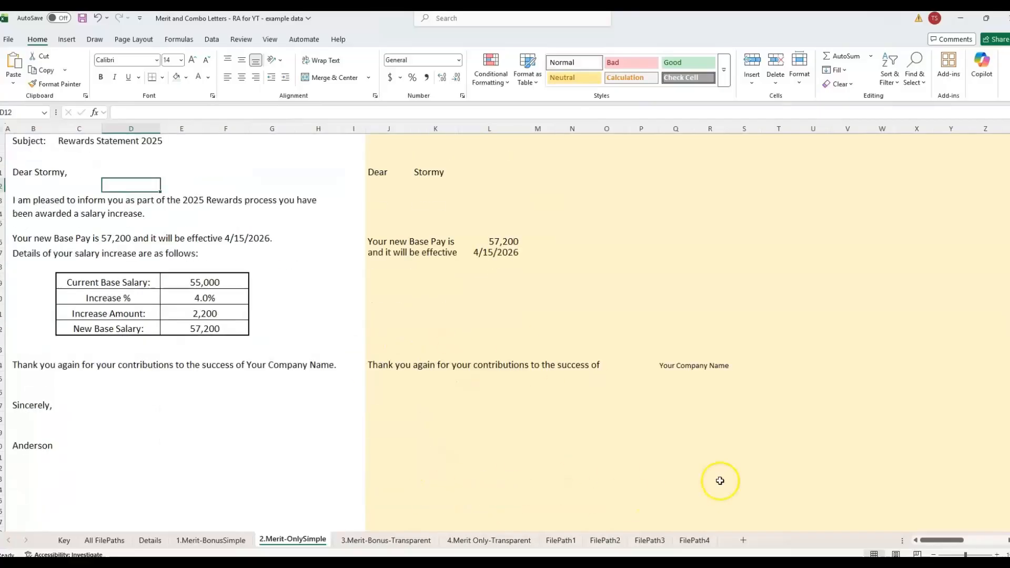
pyautogui.scroll(3, 690, 364)
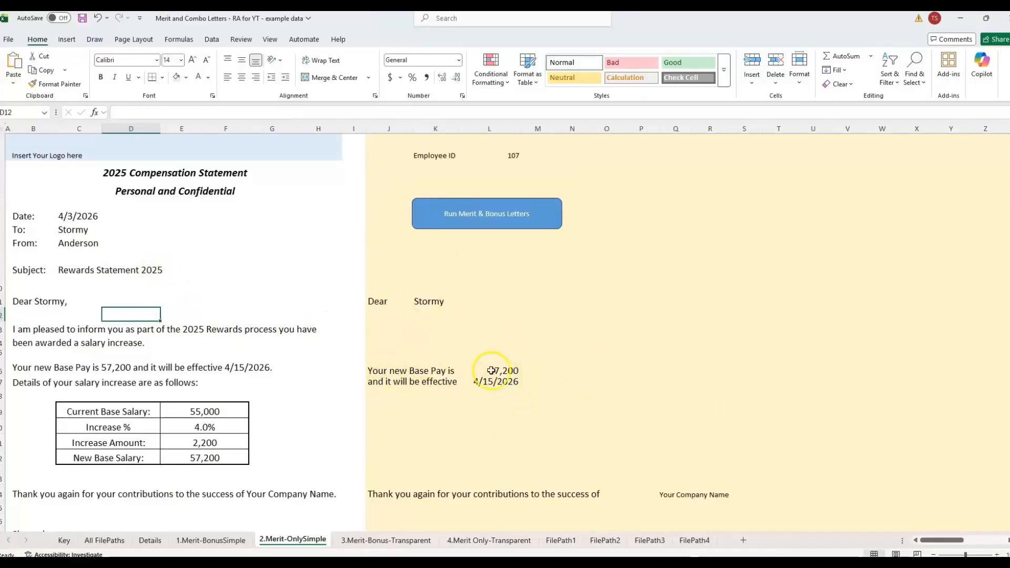
# Change the letter's subject line in C9 to Rewards Statement 2026
pyautogui.click(131, 271)
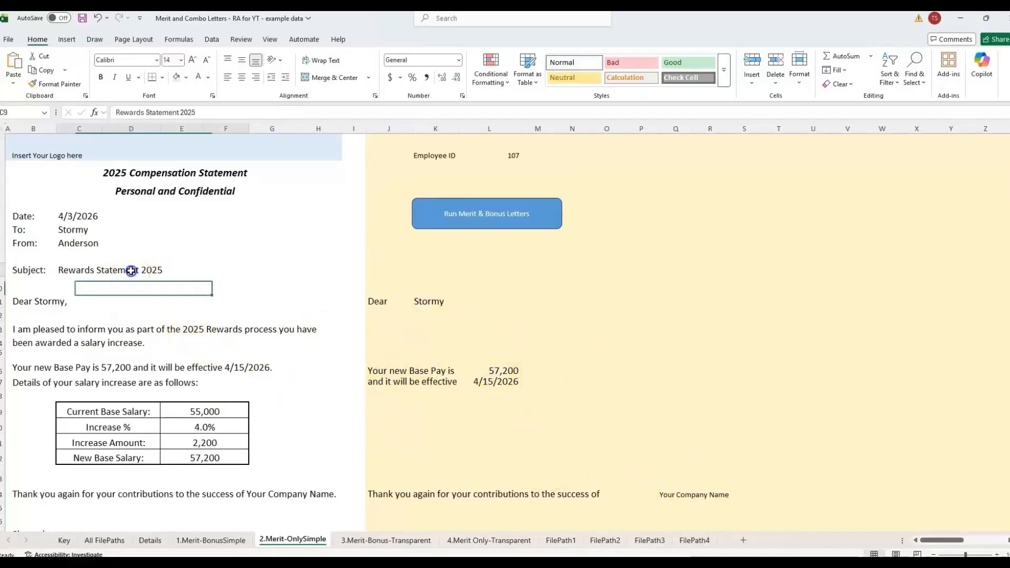
pyautogui.click(179, 274)
pyautogui.doubleClick(174, 268)
pyautogui.write('6')
pyautogui.press('Return')
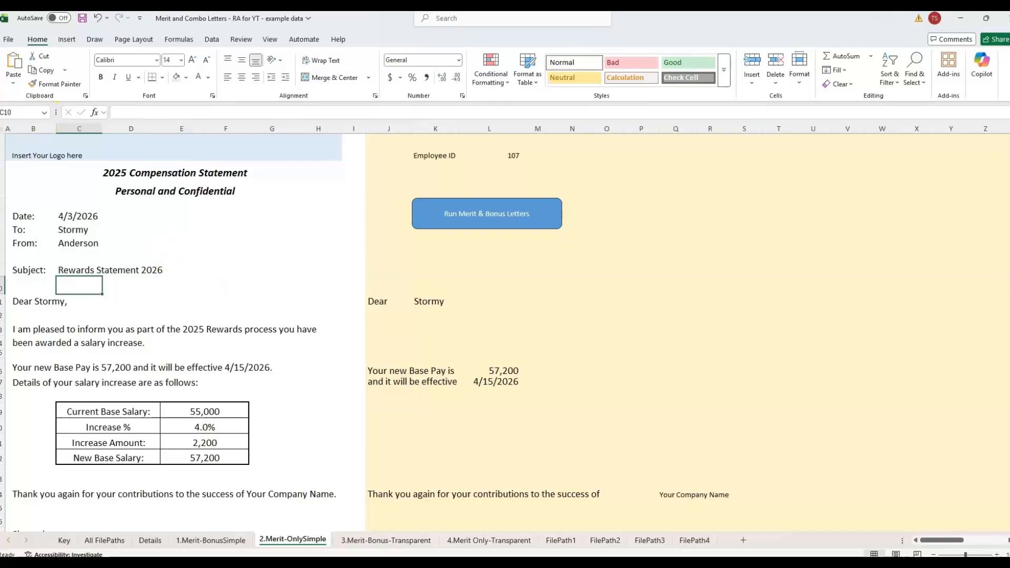
pyautogui.click(116, 270)
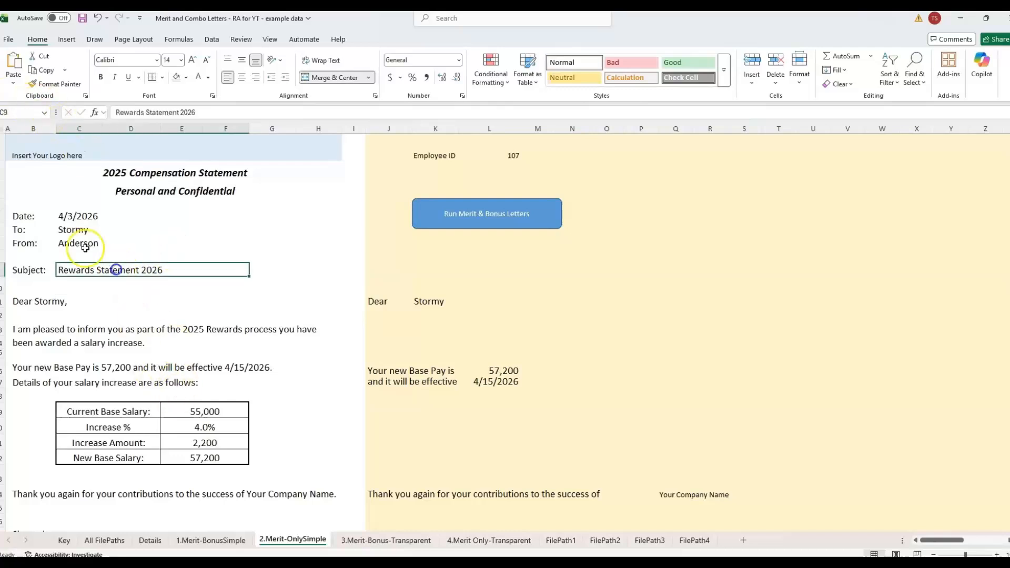
# Change the letter's heading in B2 to 2026 Compensation Statement
pyautogui.click(140, 172)
pyautogui.doubleClick(122, 172)
pyautogui.moveTo(116, 172); pyautogui.dragTo(127, 171)
pyautogui.write('26')
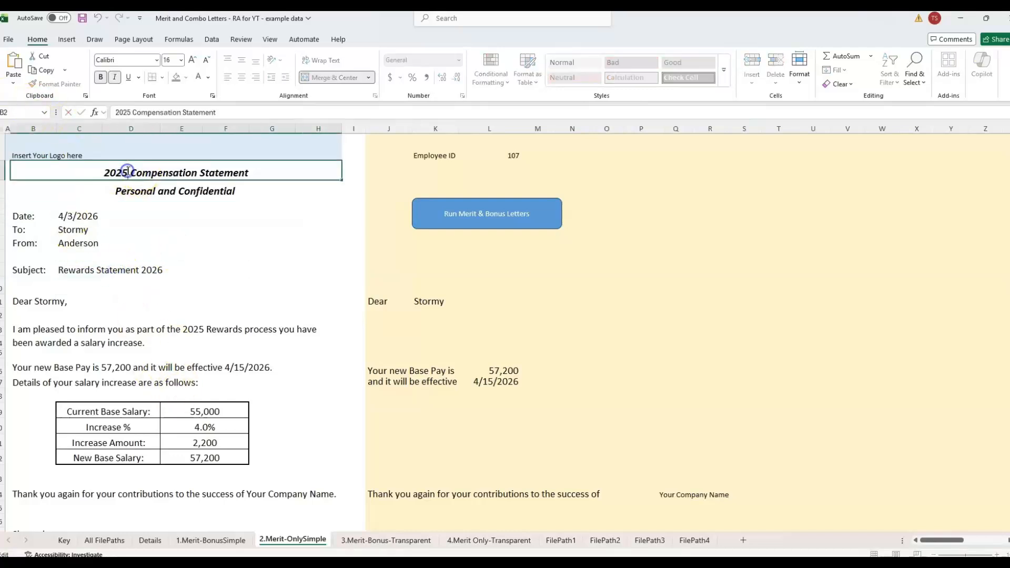
pyautogui.press('Return')
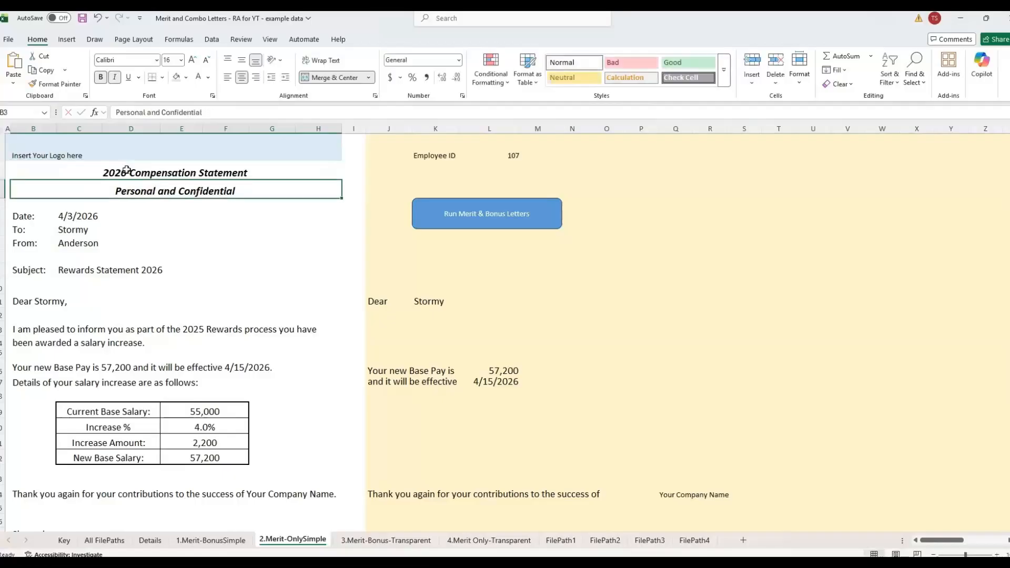
# Inspect the letter's recipient details, body text, lookup formulas in the salary table, closing line and signature
pyautogui.click(123, 227)
pyautogui.click(111, 251)
pyautogui.click(58, 276)
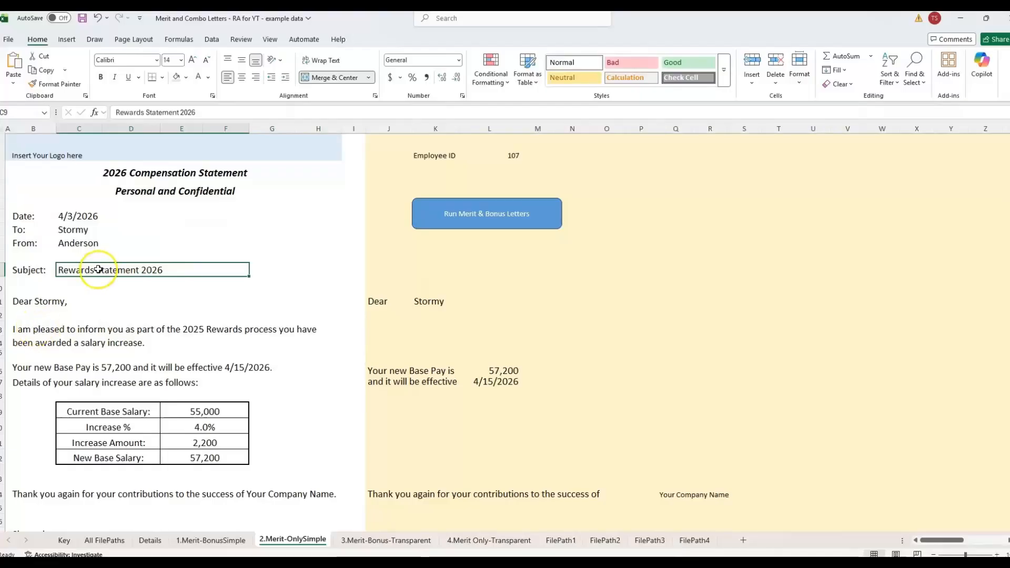
pyautogui.click(65, 343)
pyautogui.click(221, 382)
pyautogui.scroll(-3, 221, 379)
pyautogui.click(210, 297)
pyautogui.click(223, 312)
pyautogui.click(220, 330)
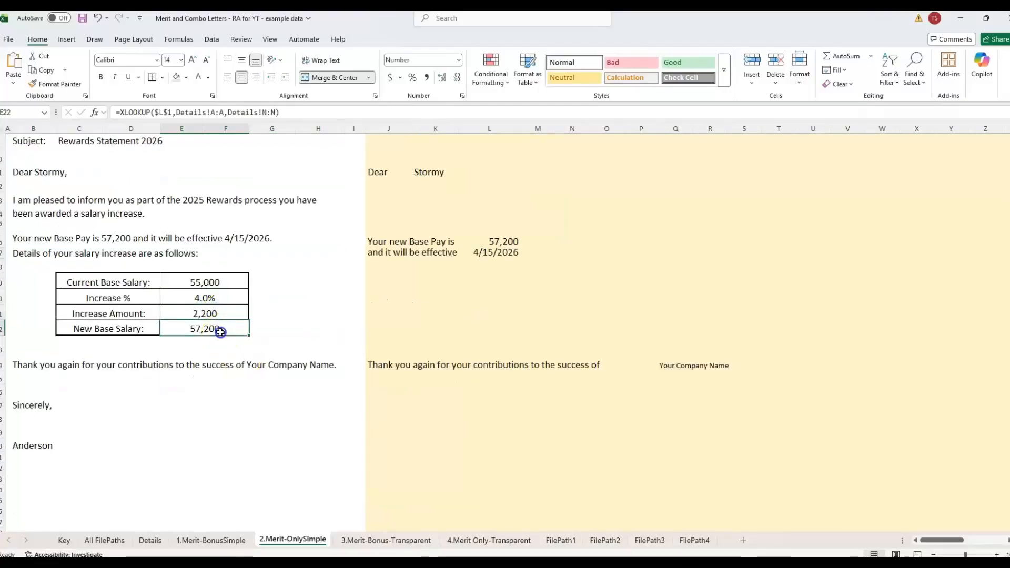
pyautogui.click(218, 280)
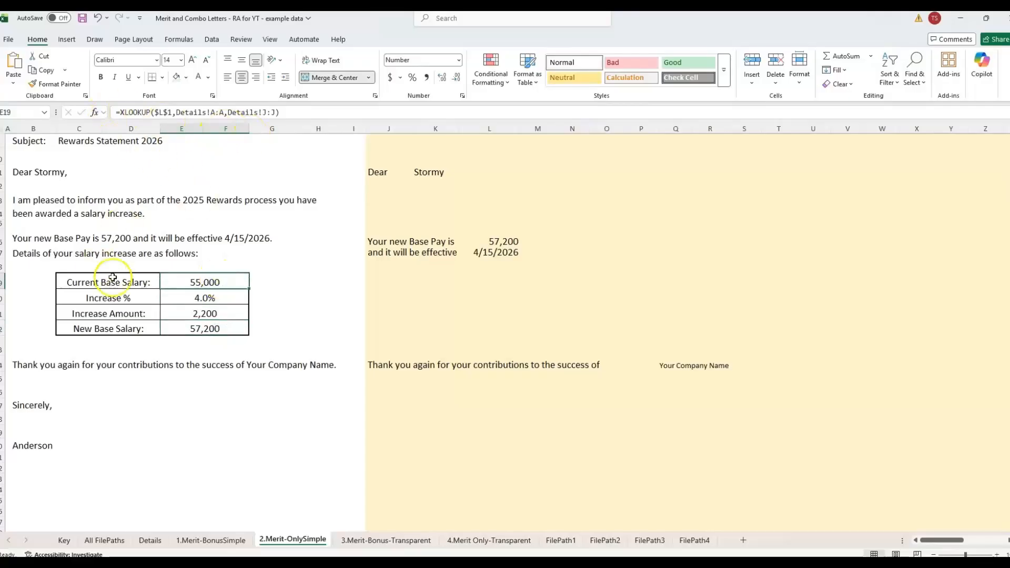
pyautogui.scroll(4, 295, 392)
pyautogui.click(235, 482)
pyautogui.scroll(-3, 239, 483)
pyautogui.click(241, 400)
pyautogui.scroll(-1, 50, 447)
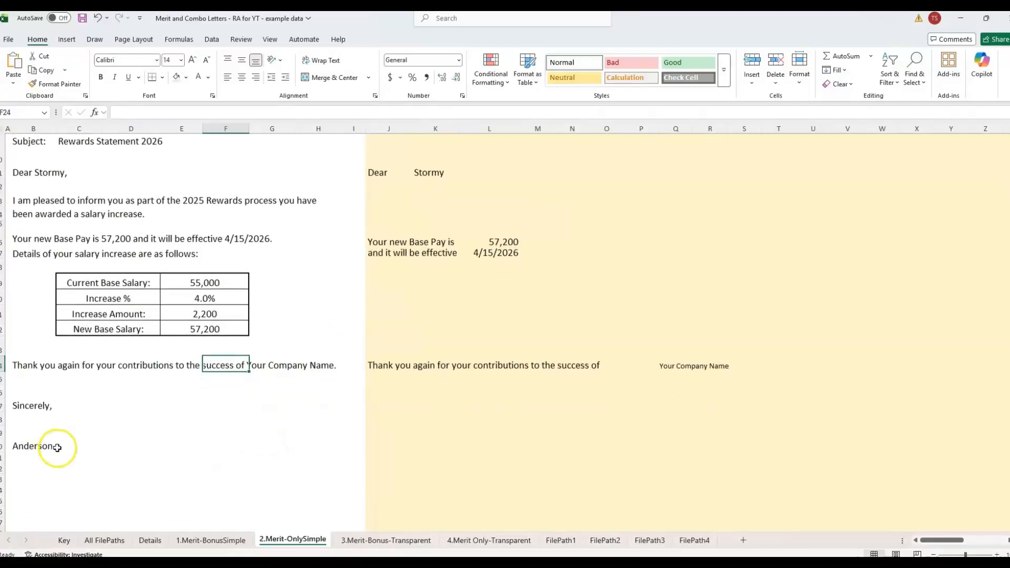
pyautogui.scroll(4, 205, 401)
# Preview the merit-only letter for the next employee by entering that employee's ID in L1
pyautogui.click(514, 156)
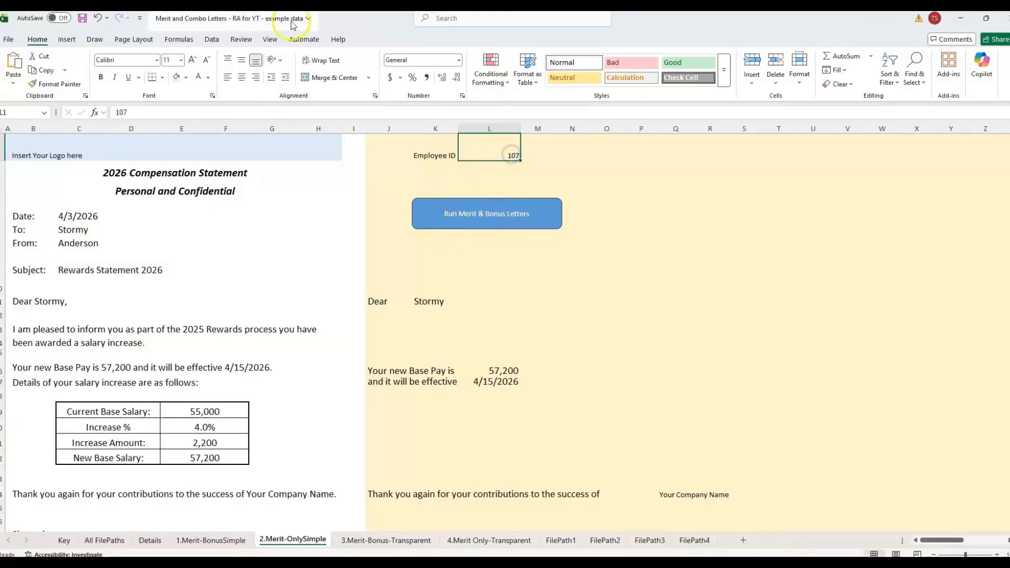
pyautogui.click(493, 152)
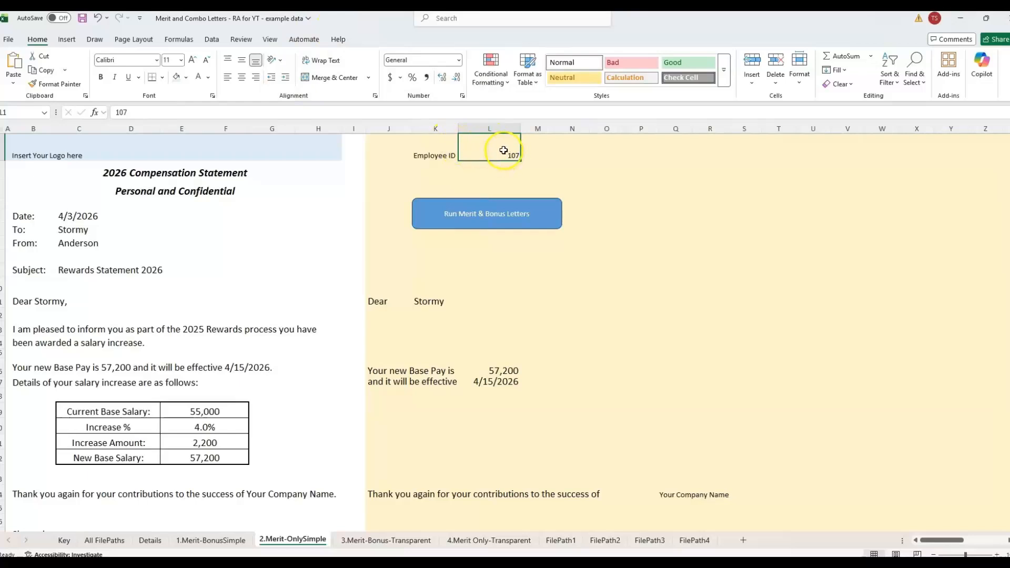
pyautogui.write('10')
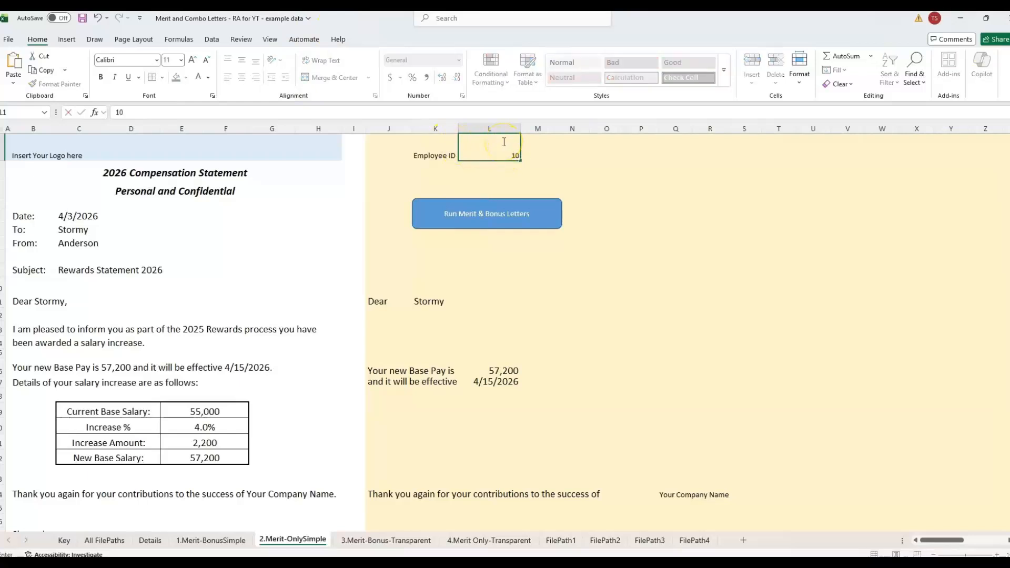
pyautogui.press('Return')
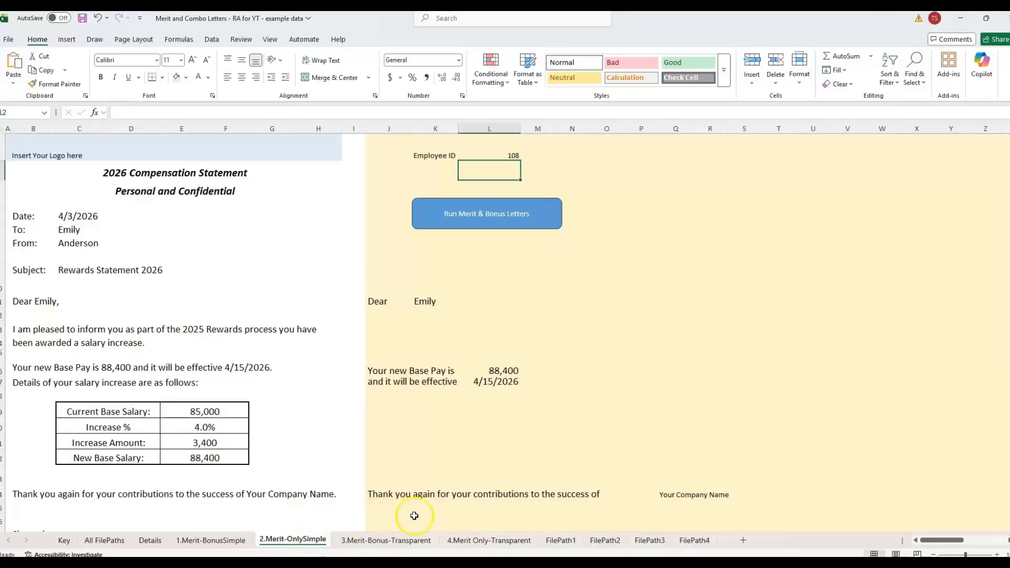
# Check the Letter Type3 label on the Key sheet, and examine the 3.Merit-Bonus-Transparent letter's heading, logo placeholder, pay details and salary structure text
pyautogui.click(64, 540)
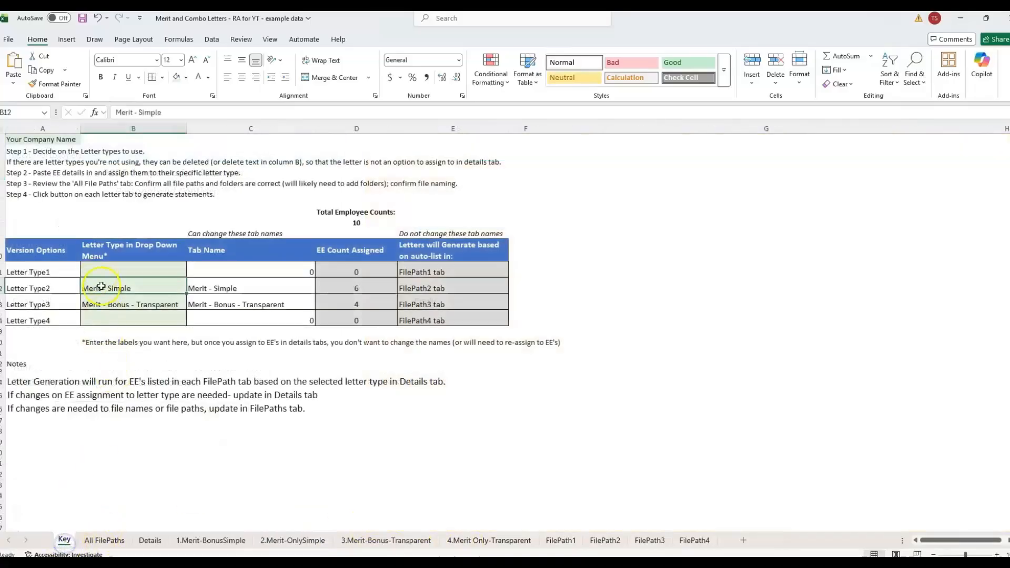
pyautogui.click(103, 306)
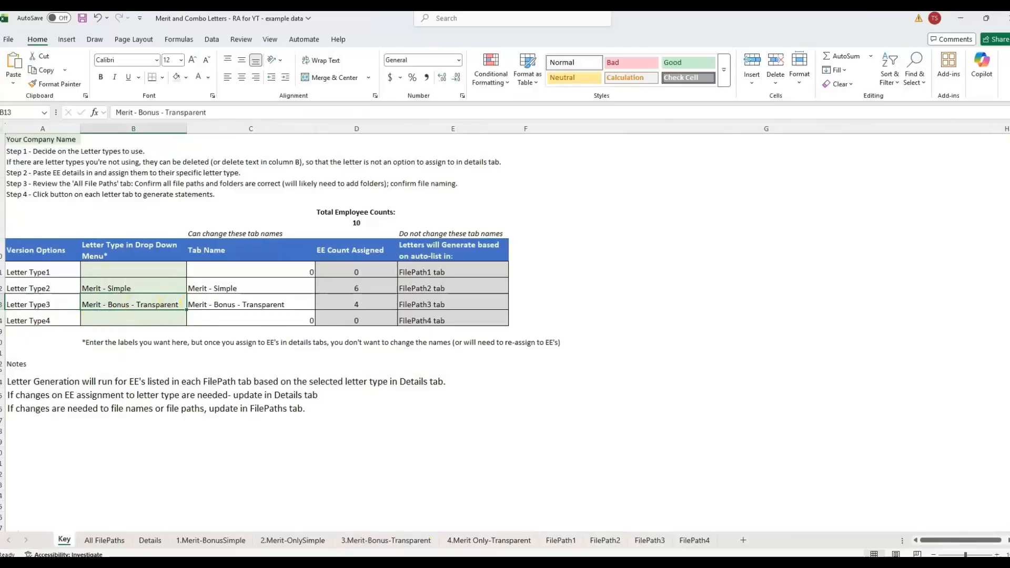
pyautogui.click(373, 540)
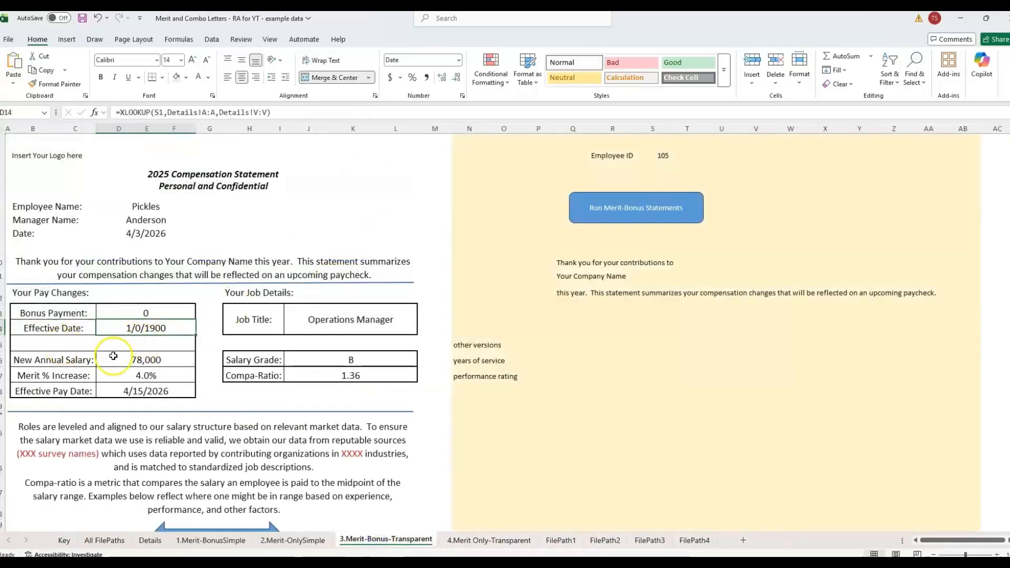
pyautogui.click(316, 267)
pyautogui.click(169, 174)
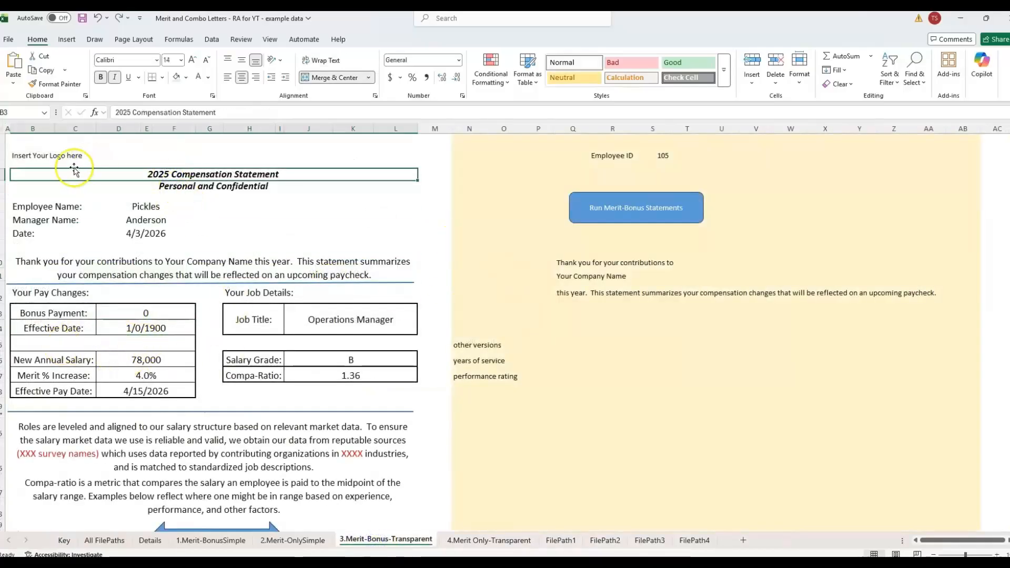
pyautogui.click(32, 145)
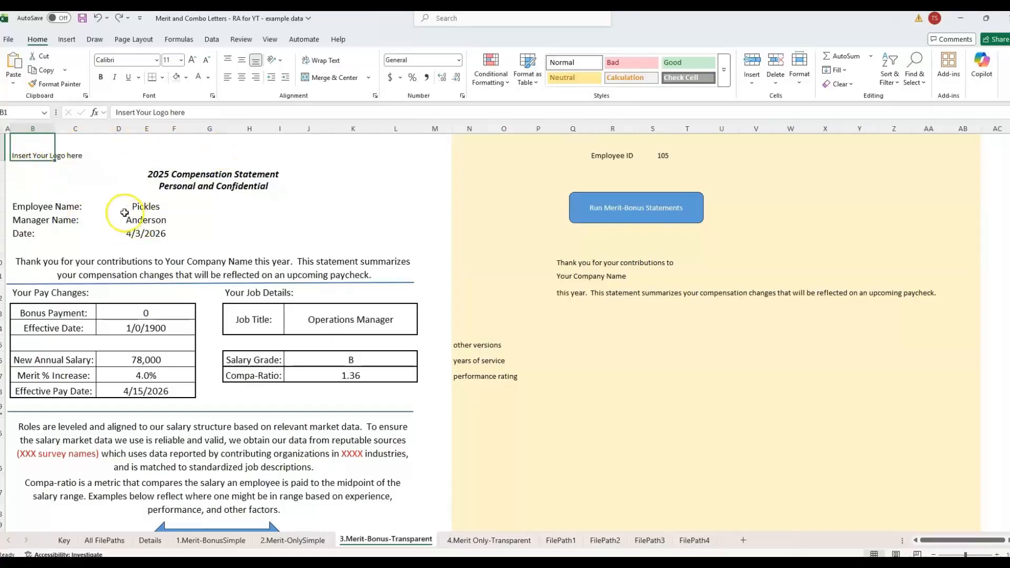
pyautogui.click(179, 263)
pyautogui.scroll(-2, 368, 287)
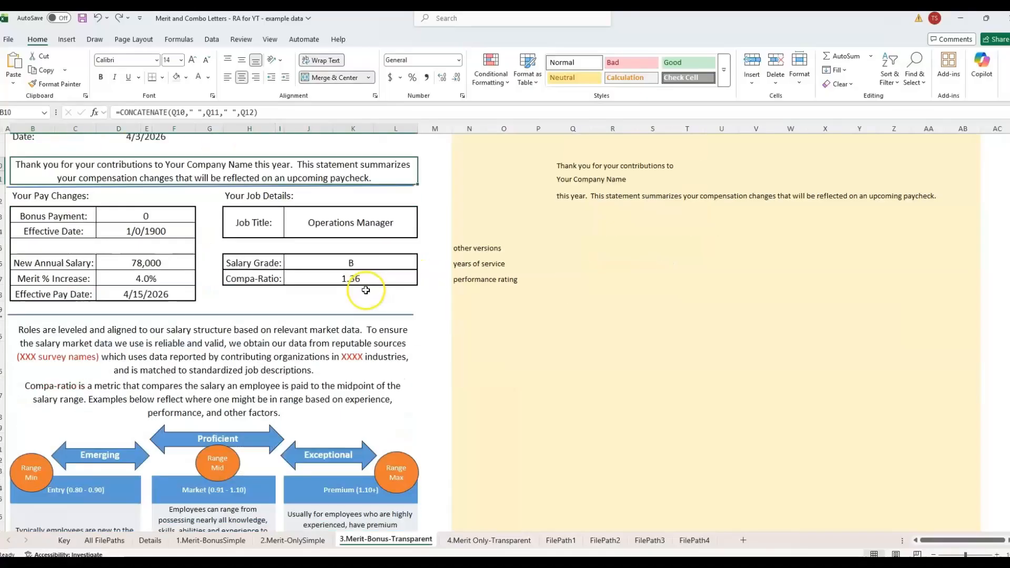
pyautogui.scroll(-1, 366, 290)
pyautogui.click(175, 305)
pyautogui.click(205, 362)
pyautogui.click(165, 317)
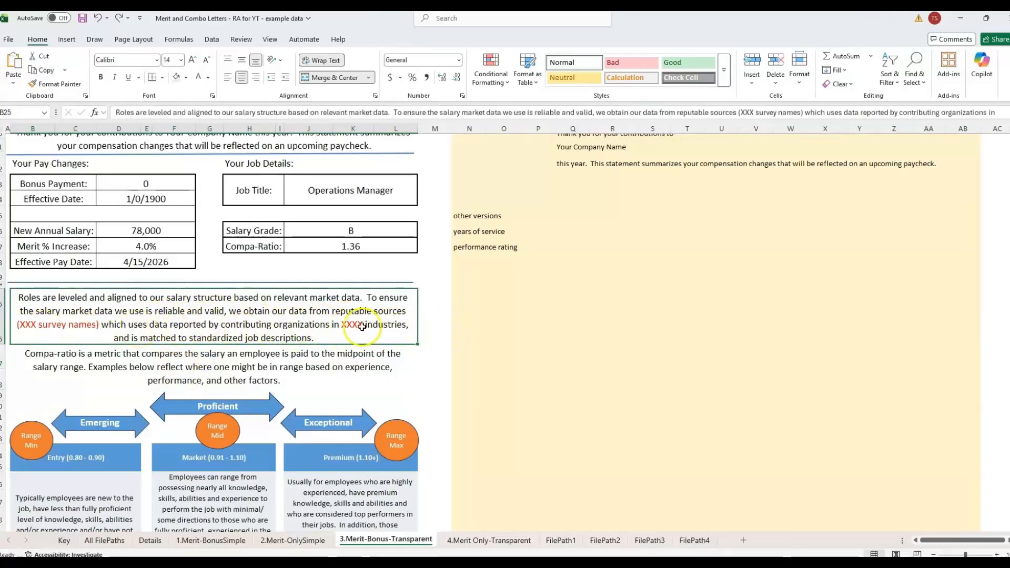
# Examine the transparent letter's compa-ratio text, salary range graphic, closing note and Employee ID cell S1
pyautogui.click(172, 368)
pyautogui.click(248, 339)
pyautogui.click(237, 363)
pyautogui.scroll(-3, 124, 463)
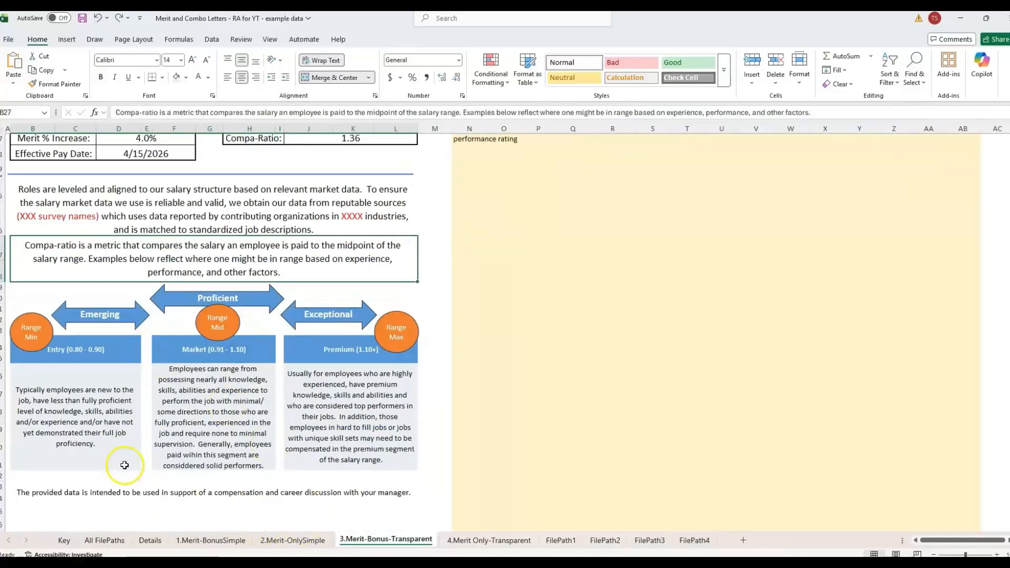
pyautogui.click(158, 441)
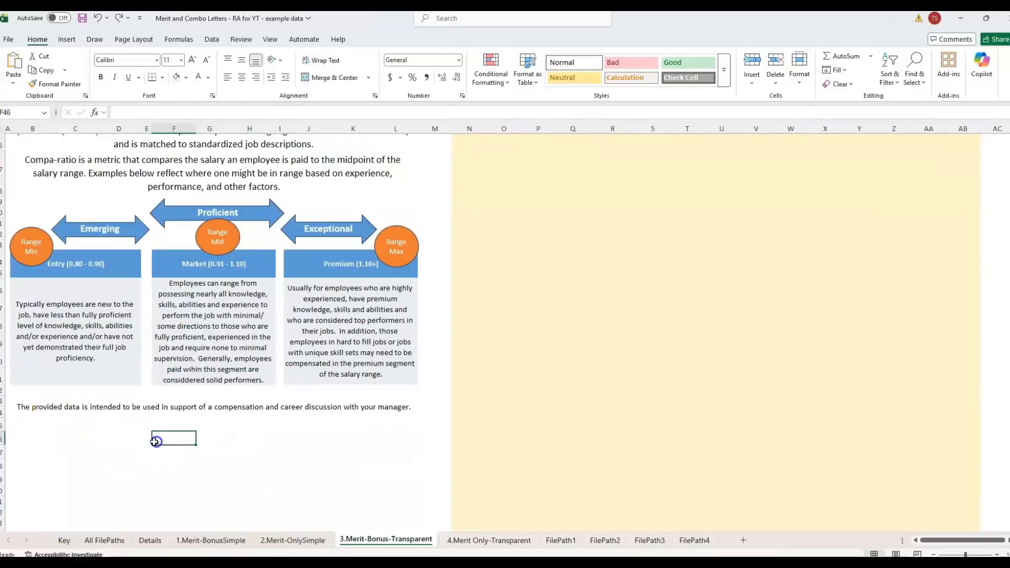
pyautogui.scroll(10, 106, 426)
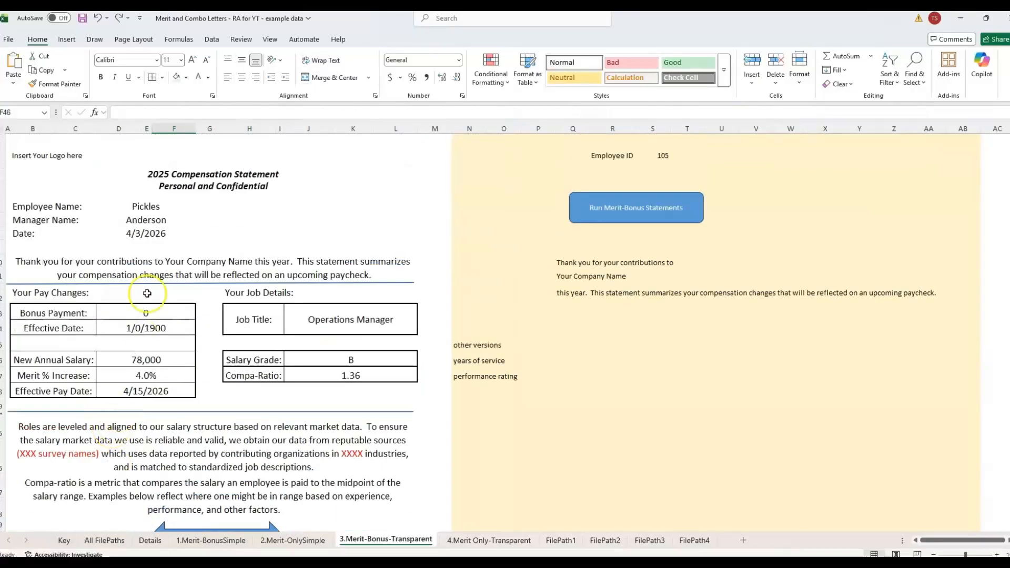
pyautogui.click(658, 153)
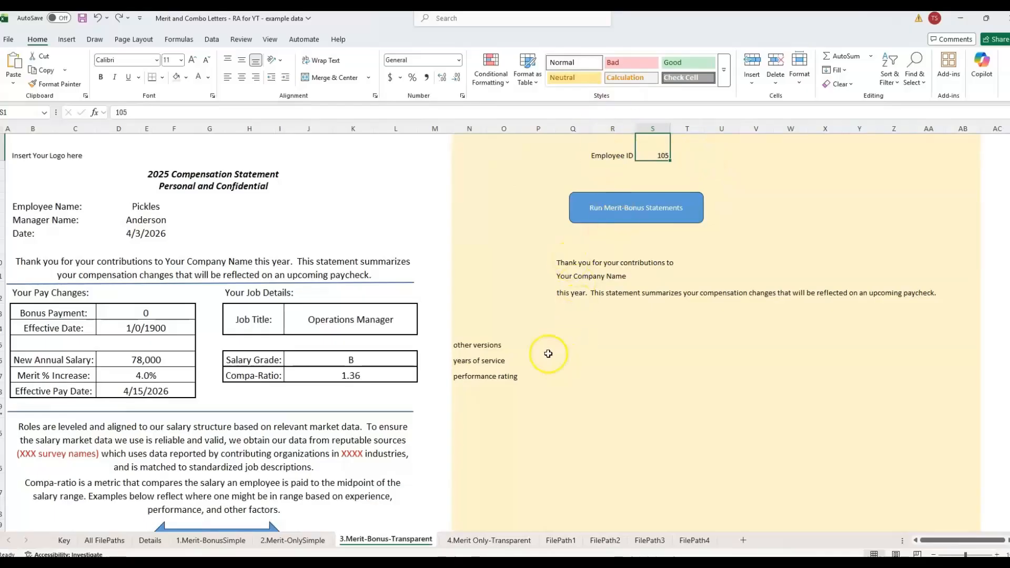
pyautogui.click(66, 219)
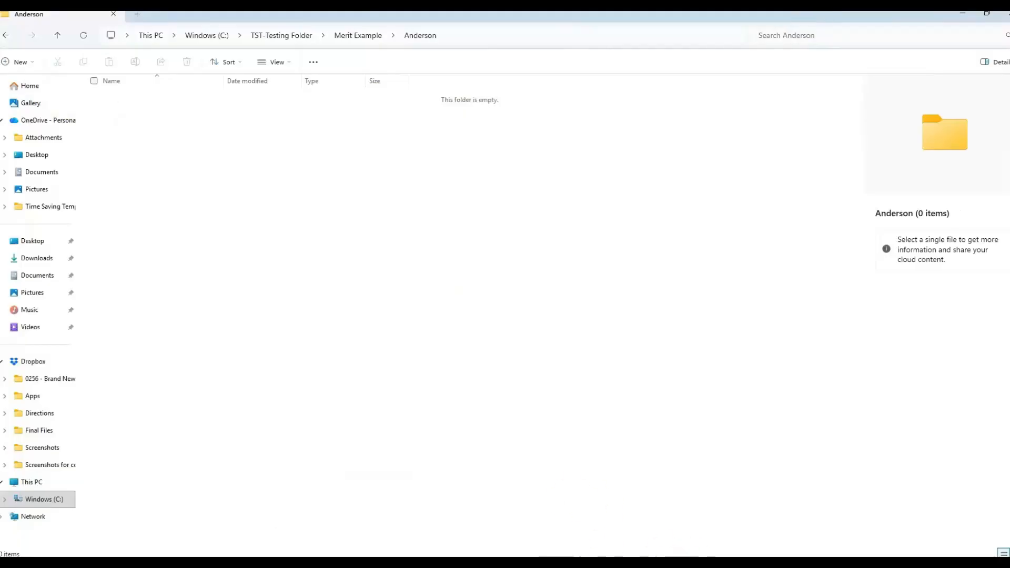
# Restore the workbook's window to a smaller size and arrange it beside the manager's empty output folder, with the 2.Merit-OnlySimple run control in view
pyautogui.click(476, 505)
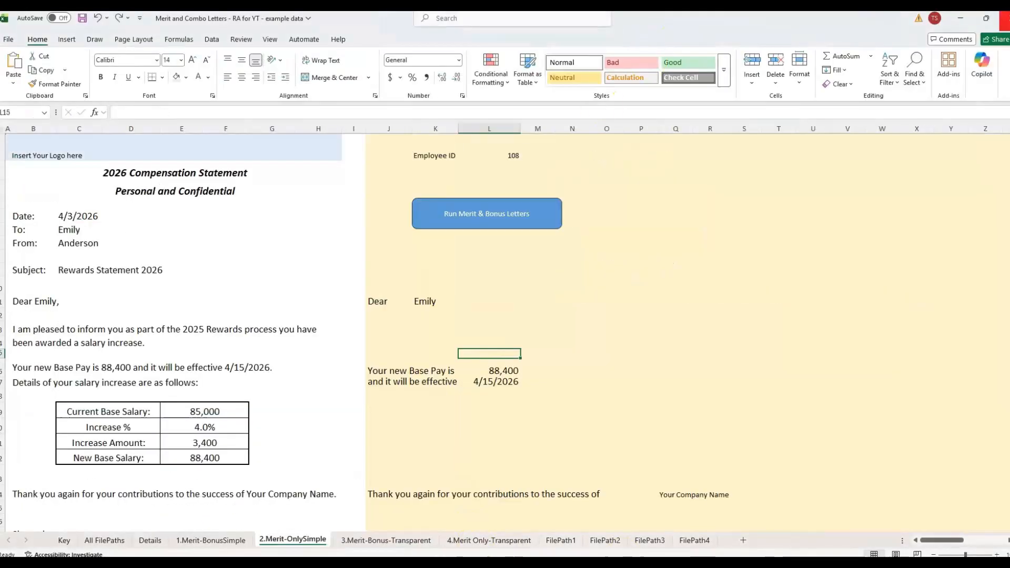
pyautogui.click(985, 21)
pyautogui.moveTo(541, 144); pyautogui.dragTo(782, 78)
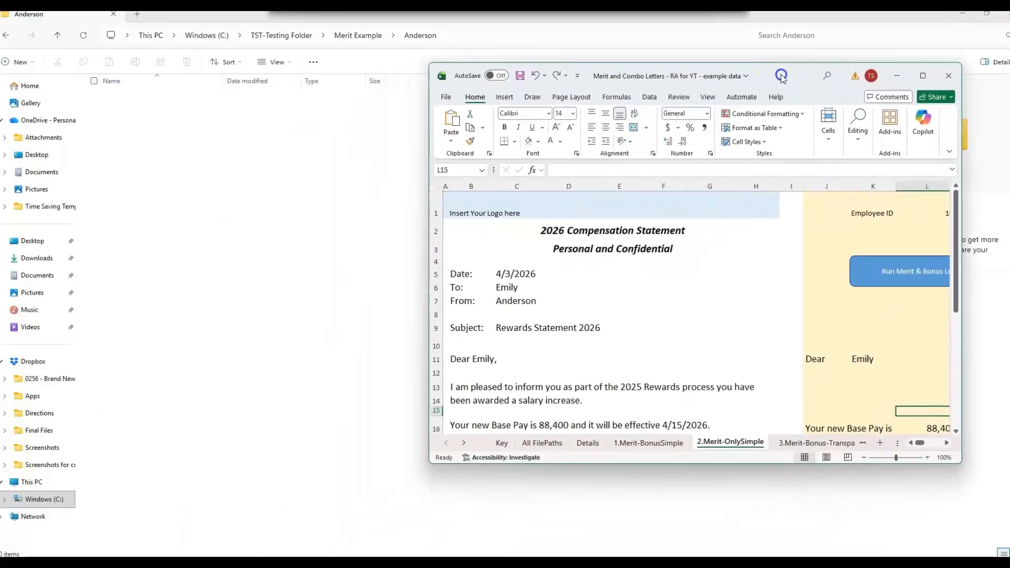
pyautogui.click(947, 443)
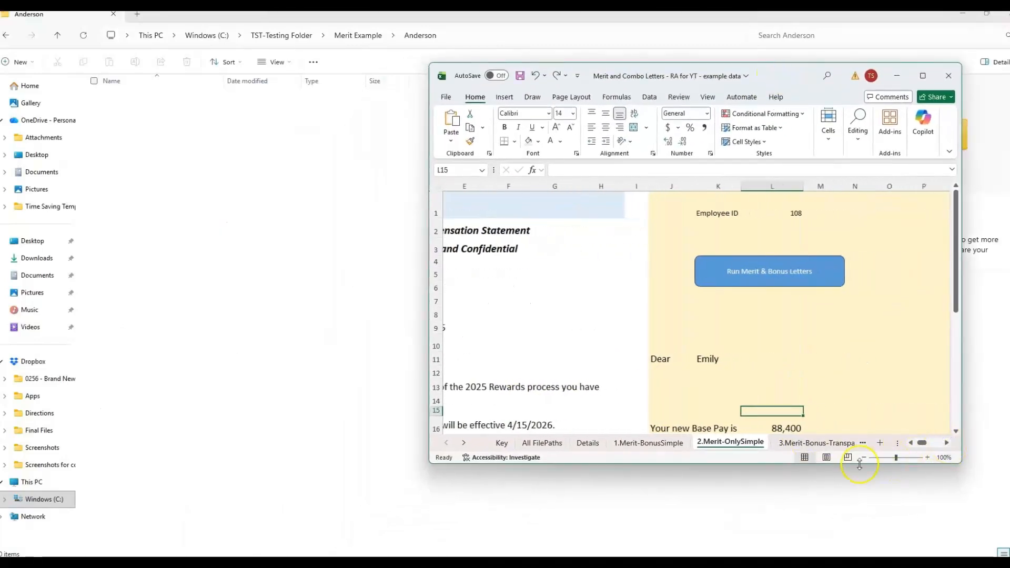
pyautogui.moveTo(730, 465); pyautogui.dragTo(731, 556)
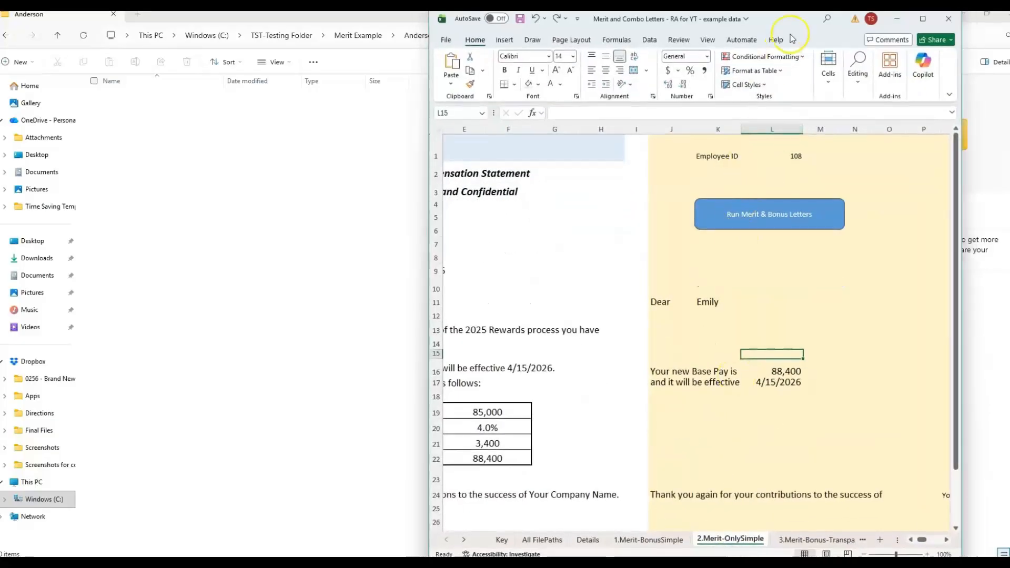
pyautogui.moveTo(803, 24); pyautogui.dragTo(828, 28)
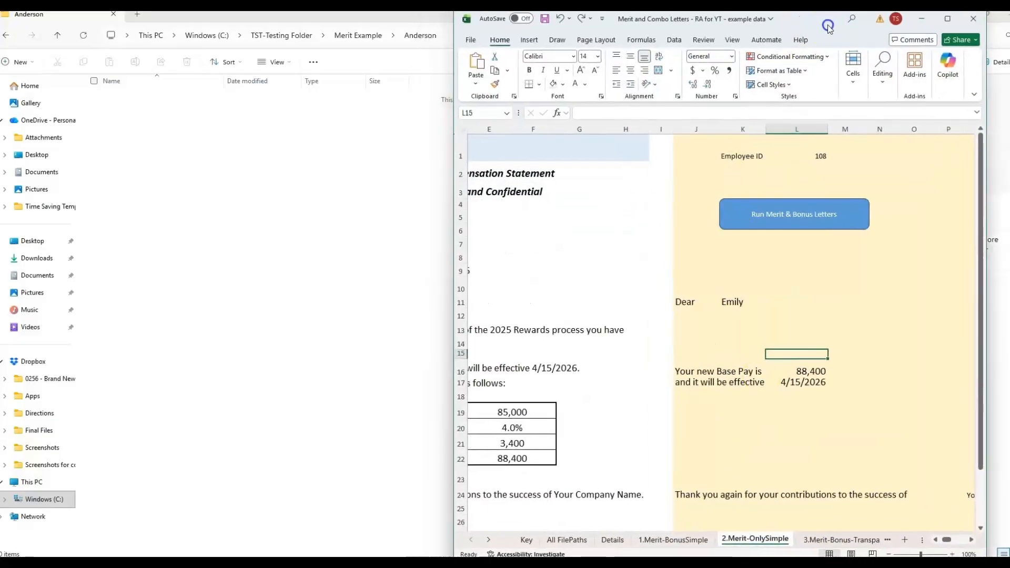
# Generate the merit-only letters from the 2.Merit-OnlySimple sheet and close the completion message
pyautogui.click(768, 220)
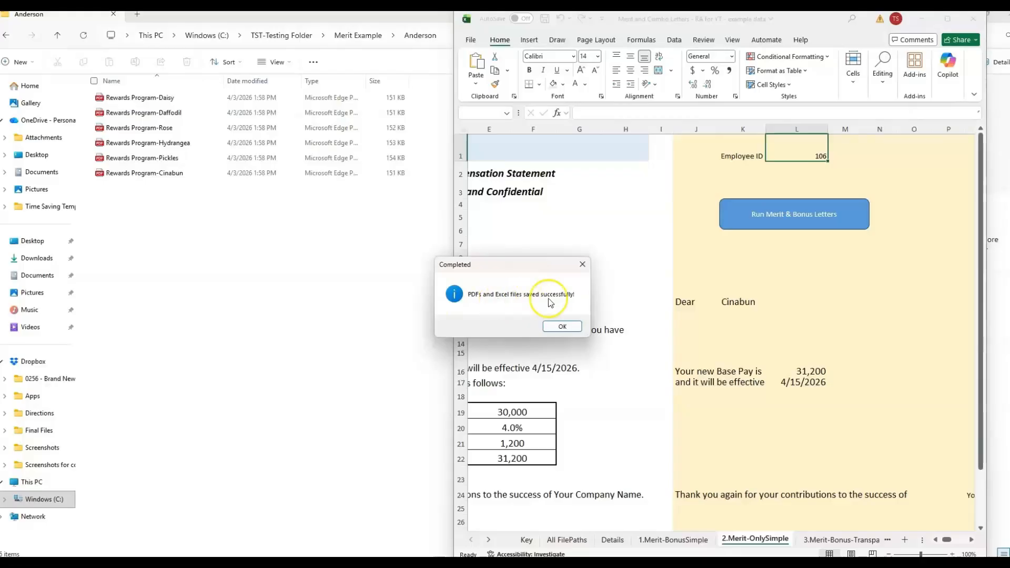
pyautogui.click(559, 332)
pyautogui.click(660, 329)
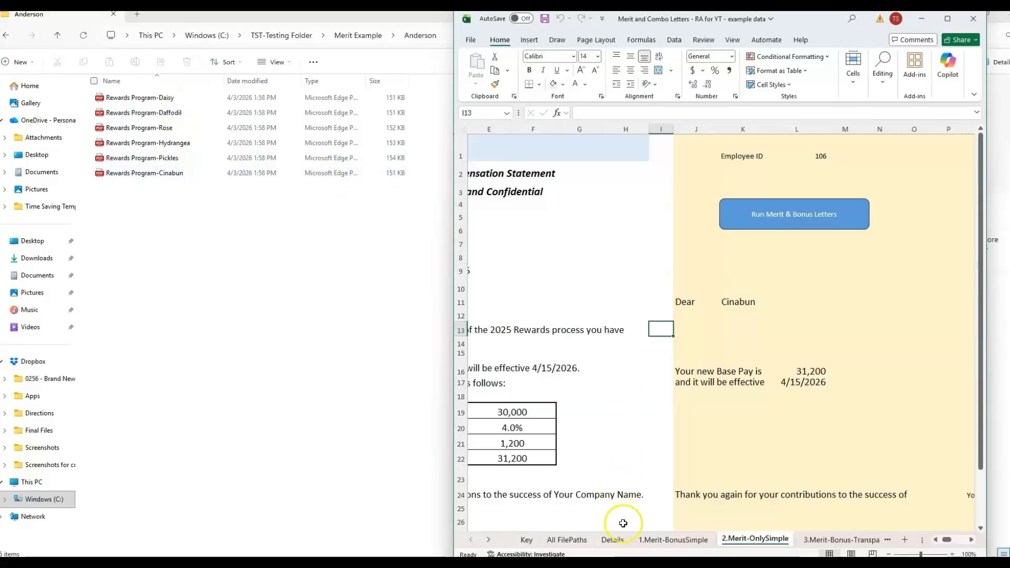
# Compare the generated PDFs with the Details sheet's Merit - Simple letter types and the matching employee names in rows 5 to 10
pyautogui.click(613, 540)
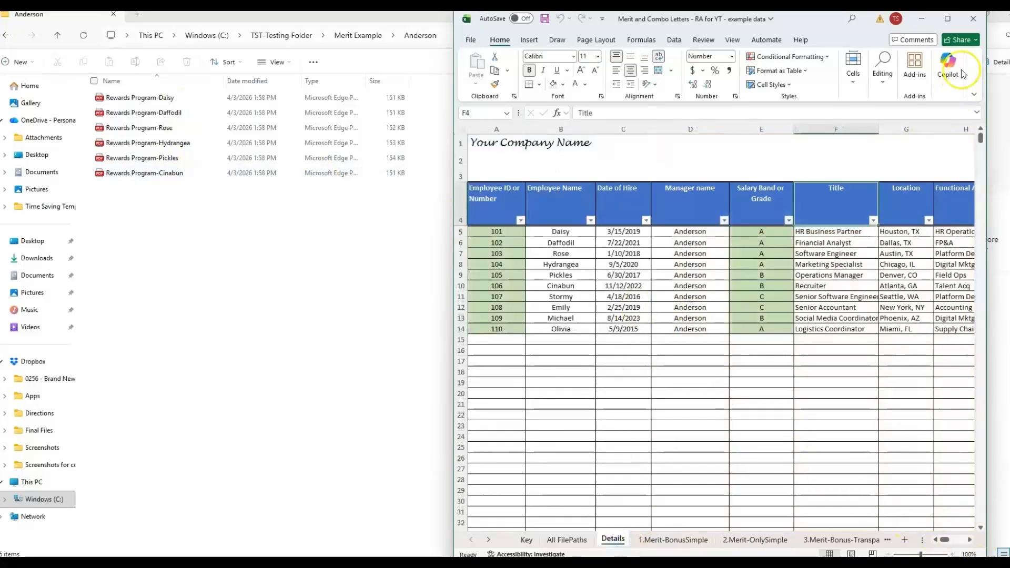
pyautogui.moveTo(970, 540); pyautogui.dragTo(970, 539)
pyautogui.moveTo(931, 284); pyautogui.dragTo(942, 232)
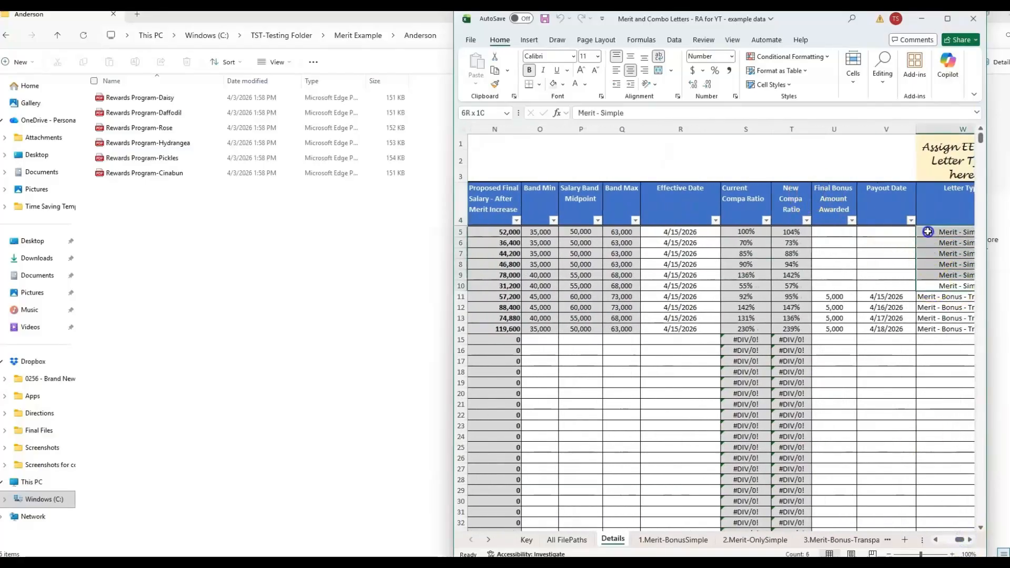
pyautogui.moveTo(959, 540); pyautogui.dragTo(934, 543)
pyautogui.moveTo(565, 229); pyautogui.dragTo(562, 287)
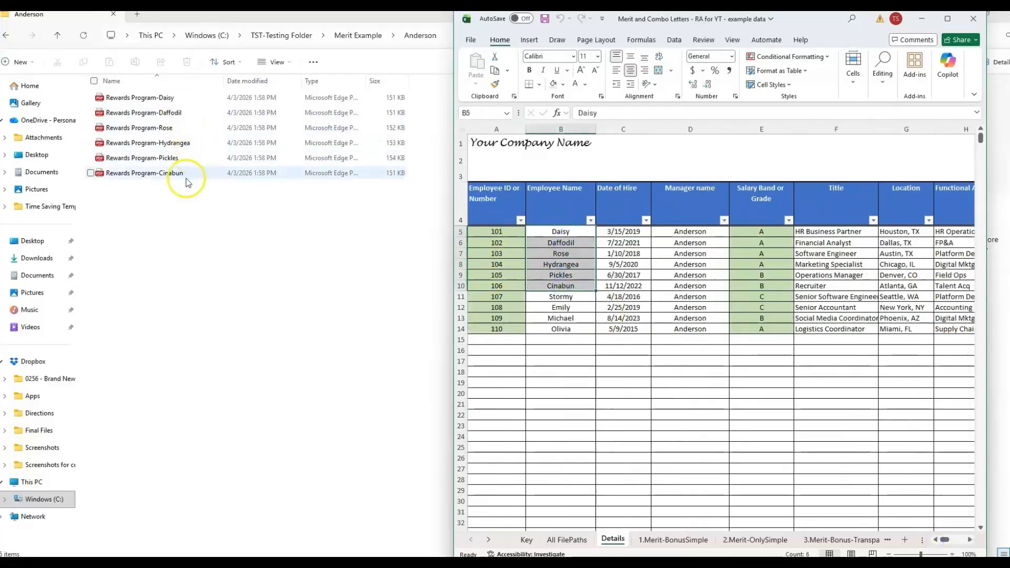
pyautogui.click(737, 353)
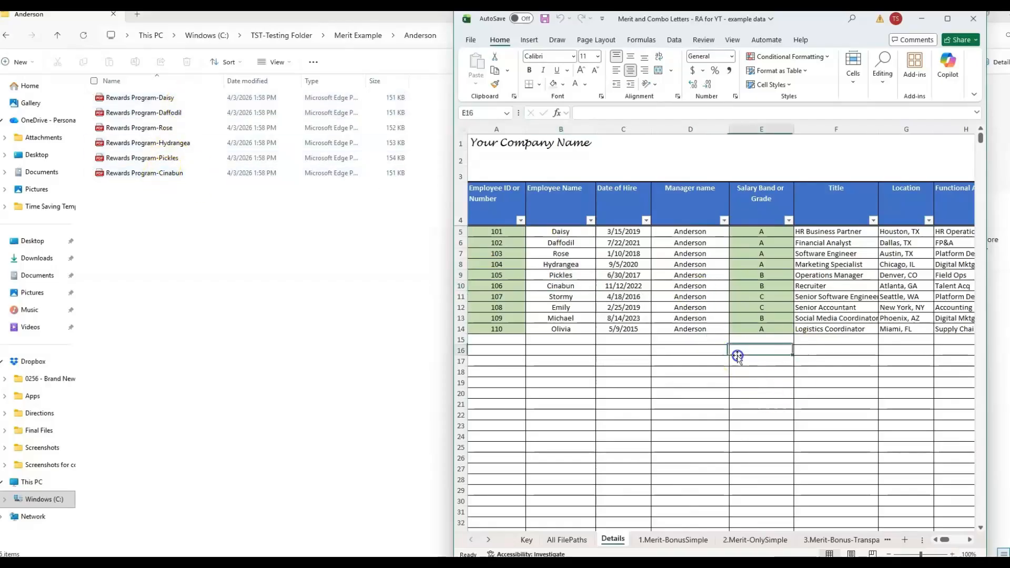
# Generate the merit and bonus statements from the 3.Merit-Bonus-Transparent sheet and close the completion message
pyautogui.click(825, 542)
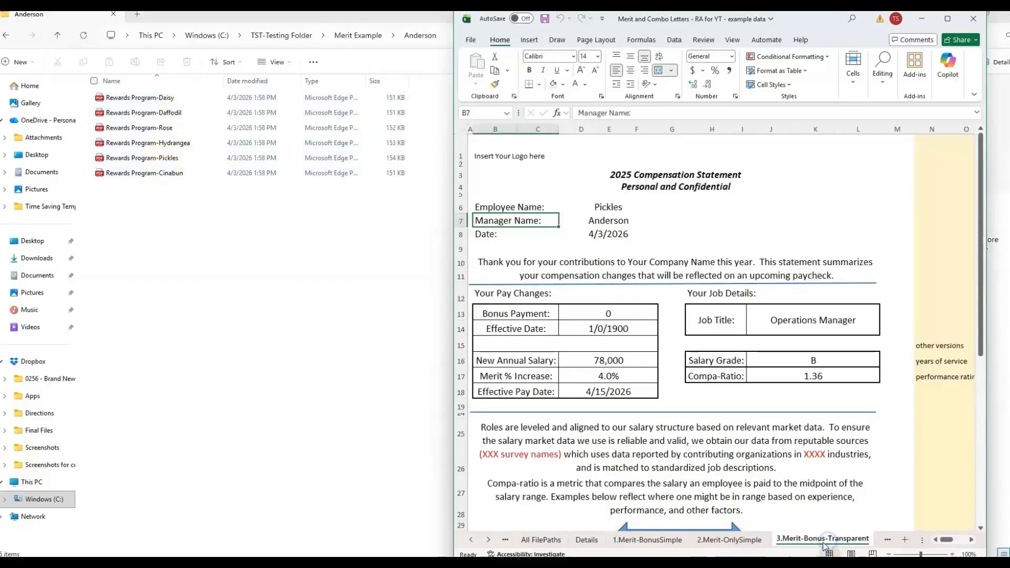
pyautogui.click(971, 540)
pyautogui.click(971, 540)
pyautogui.click(971, 540)
pyautogui.click(971, 540)
pyautogui.click(972, 540)
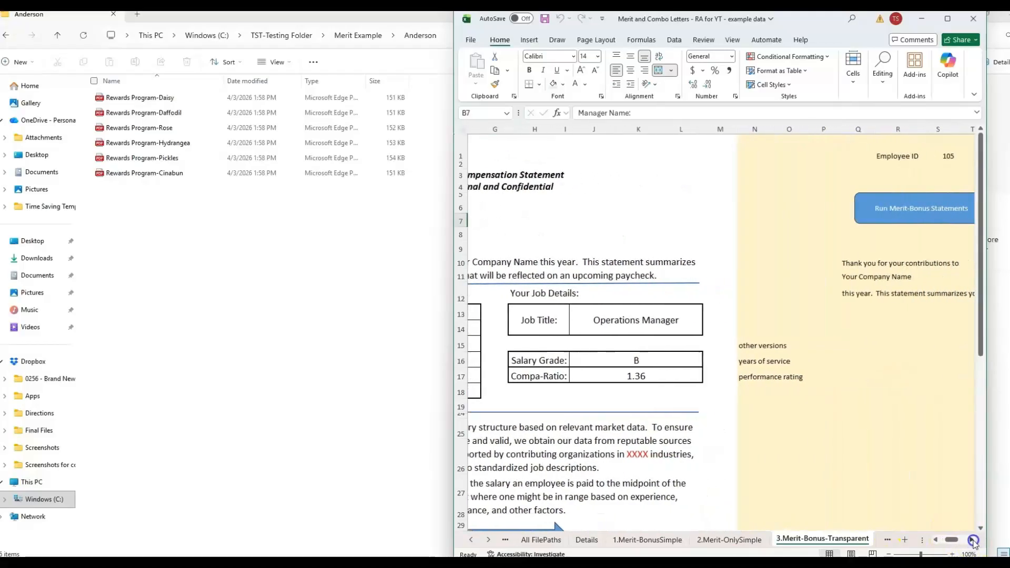
pyautogui.click(971, 540)
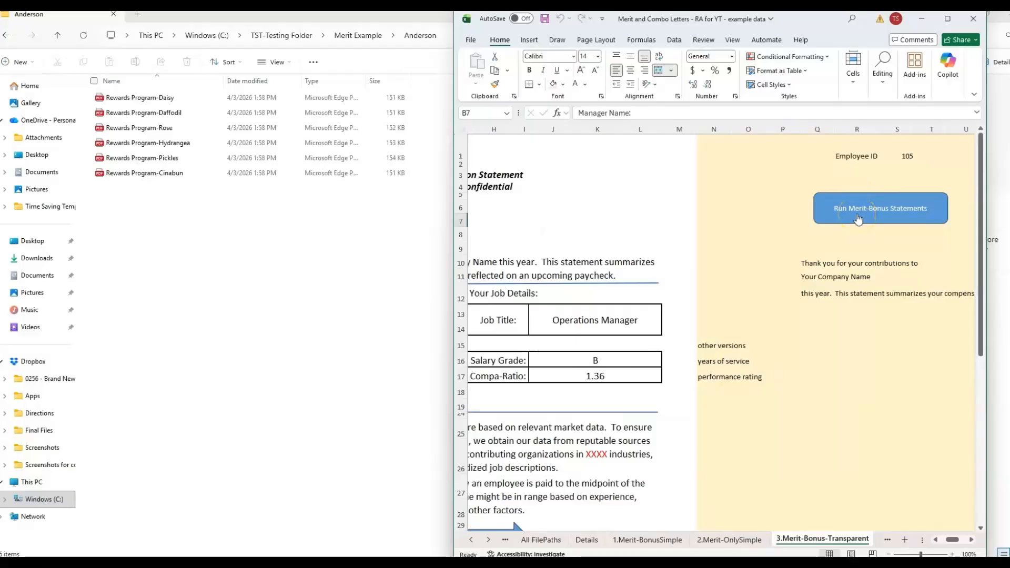
pyautogui.click(879, 208)
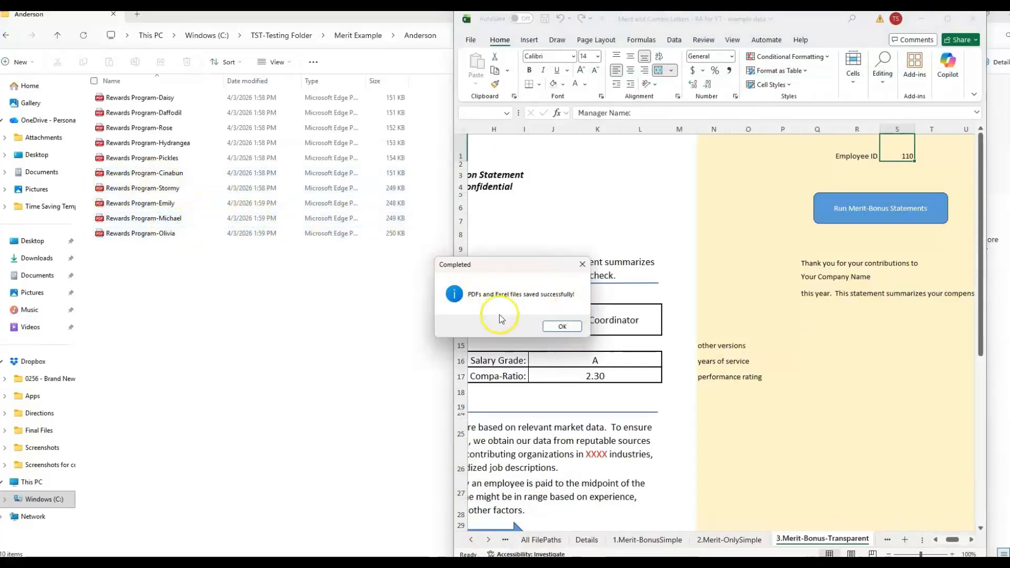
pyautogui.click(563, 329)
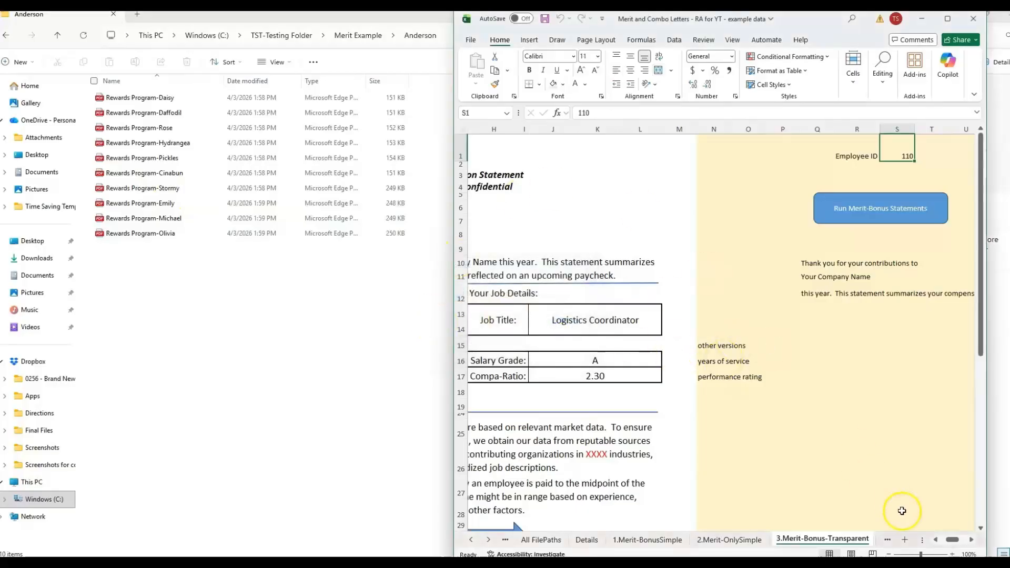
pyautogui.moveTo(950, 545); pyautogui.dragTo(942, 541)
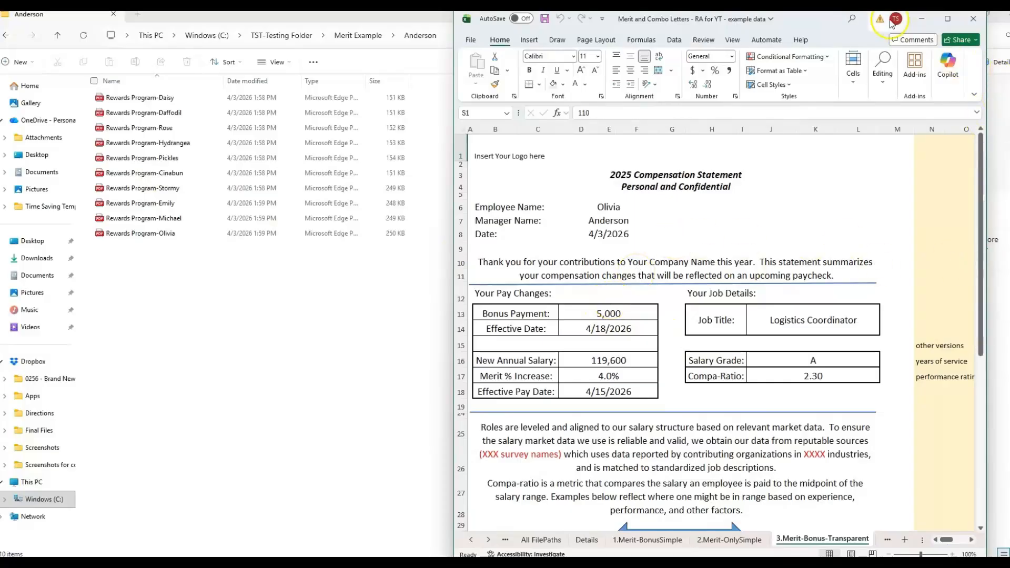
# Switch to File Explorer and open the Operations Manager's Rewards Program workbook from the Merit Example folder
pyautogui.click(921, 21)
pyautogui.click(366, 41)
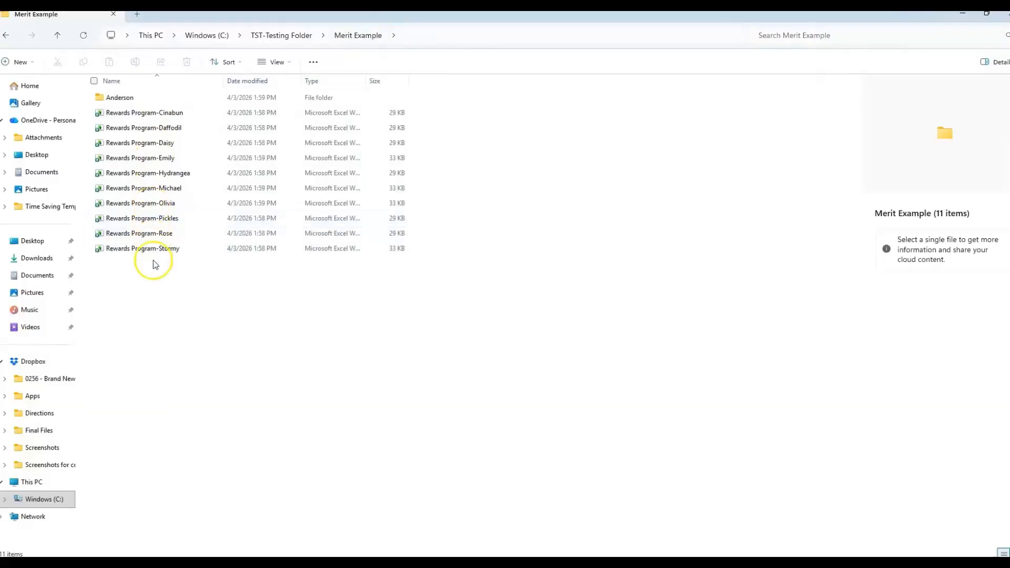
pyautogui.click(160, 219)
pyautogui.doubleClick(159, 220)
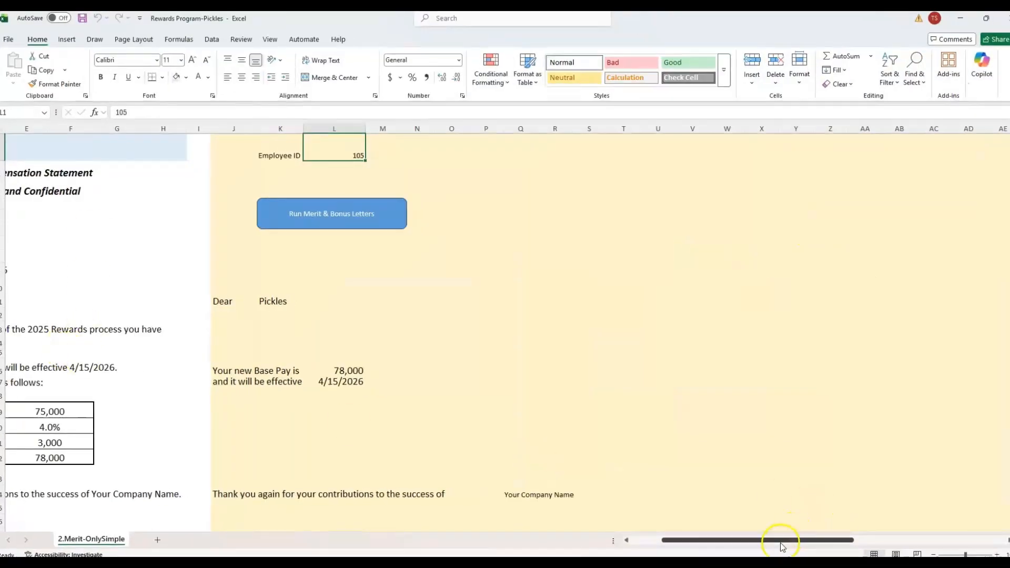
# Review the generated letter's salary table and closing, and the options available for its 2.Merit-OnlySimple sheet
pyautogui.moveTo(782, 540); pyautogui.dragTo(752, 540)
pyautogui.click(218, 412)
pyautogui.click(225, 473)
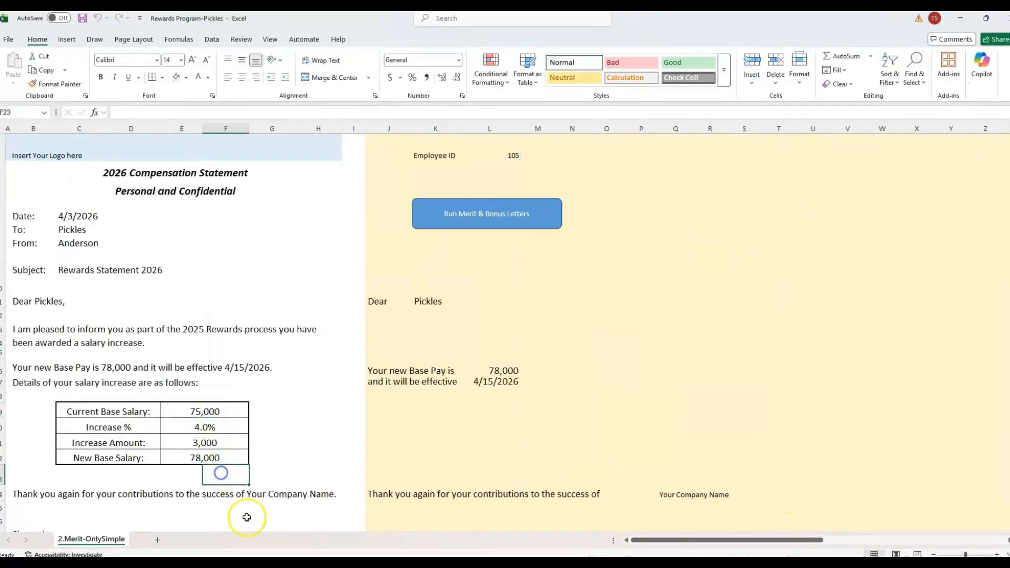
pyautogui.scroll(-5, 255, 480)
pyautogui.scroll(5, 265, 484)
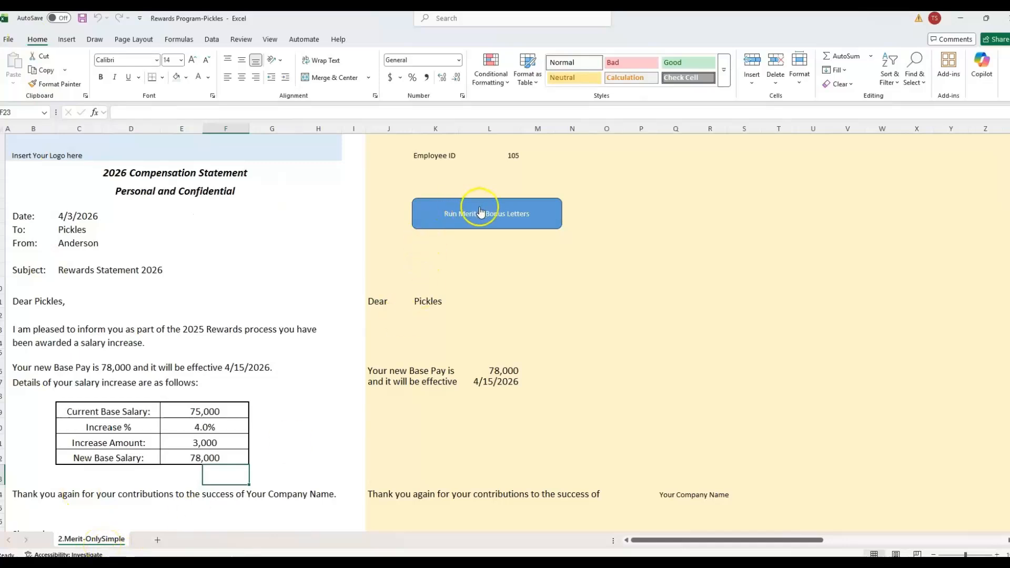
pyautogui.rightClick(83, 542)
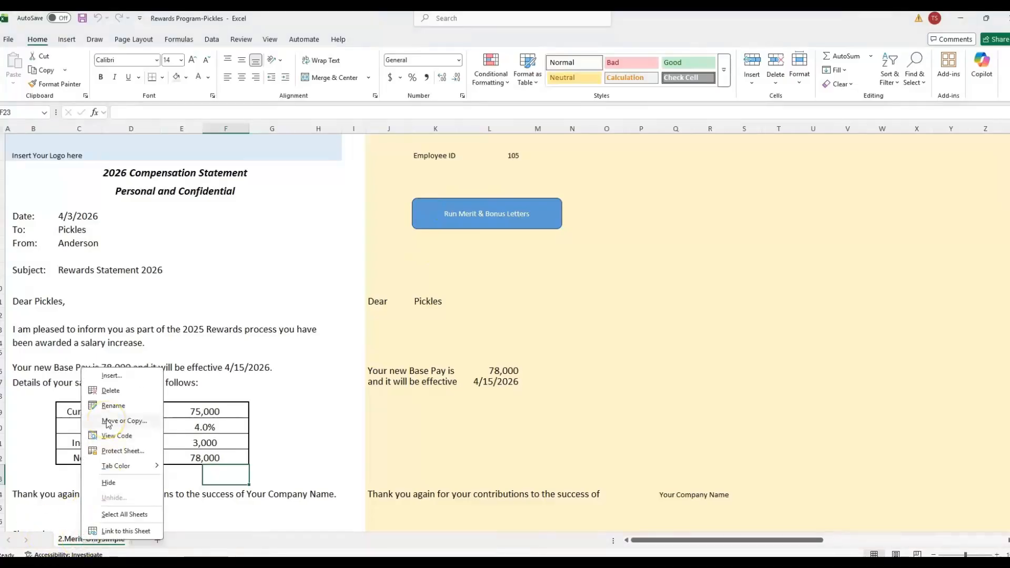
# Preview how the individual merit letter prints, and return from the print preview without printing
pyautogui.click(8, 39)
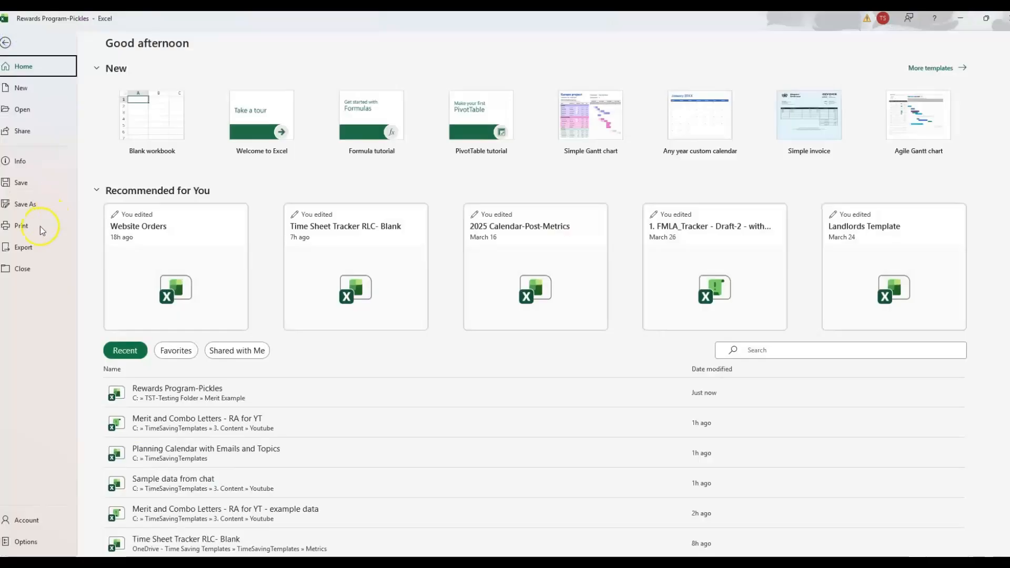
pyautogui.click(35, 226)
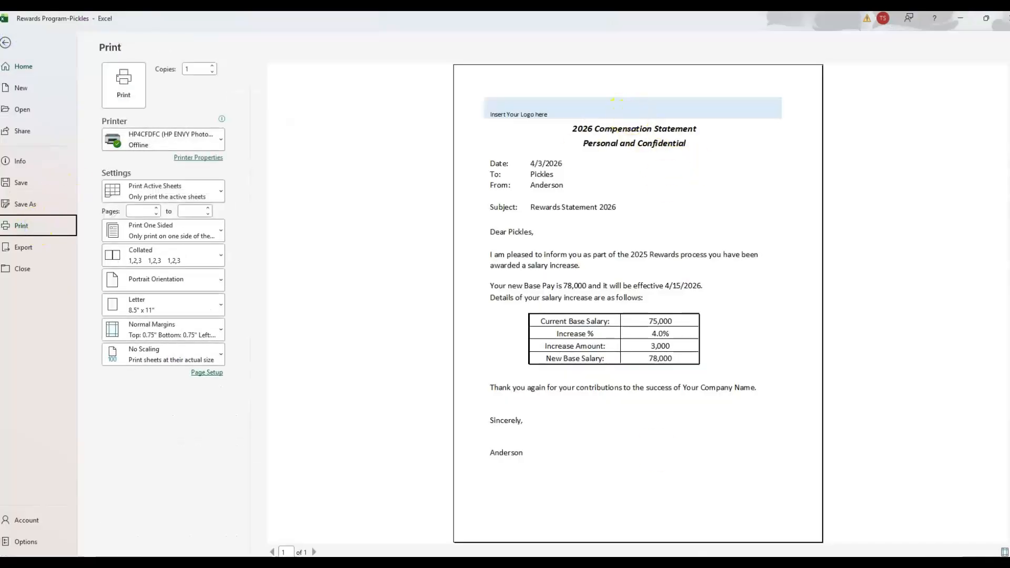
pyautogui.click(7, 42)
# Save the individual merit letter as a PDF in the Merit Example folder, keeping its file name
pyautogui.click(9, 40)
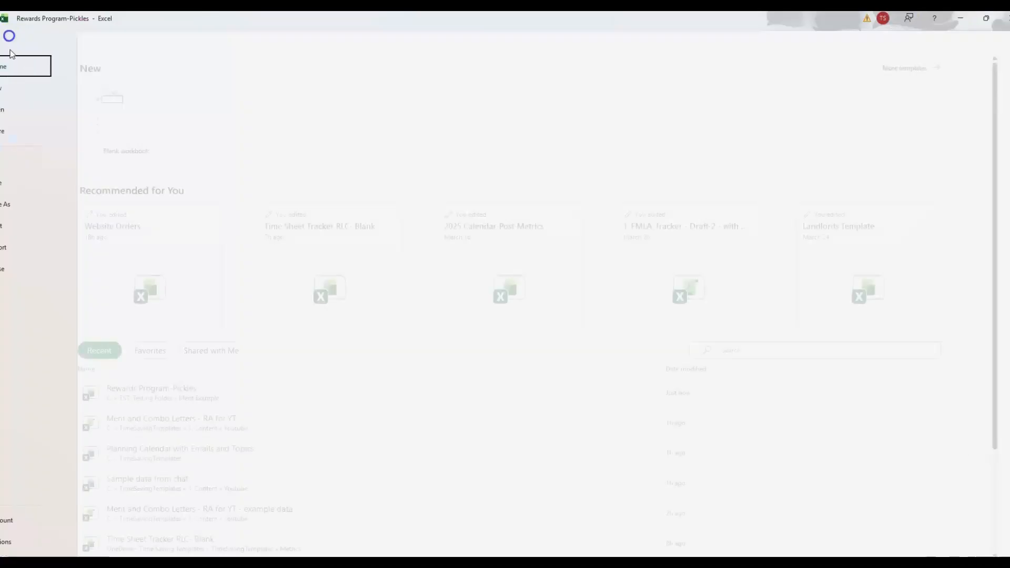
pyautogui.click(27, 204)
pyautogui.click(170, 368)
pyautogui.click(121, 349)
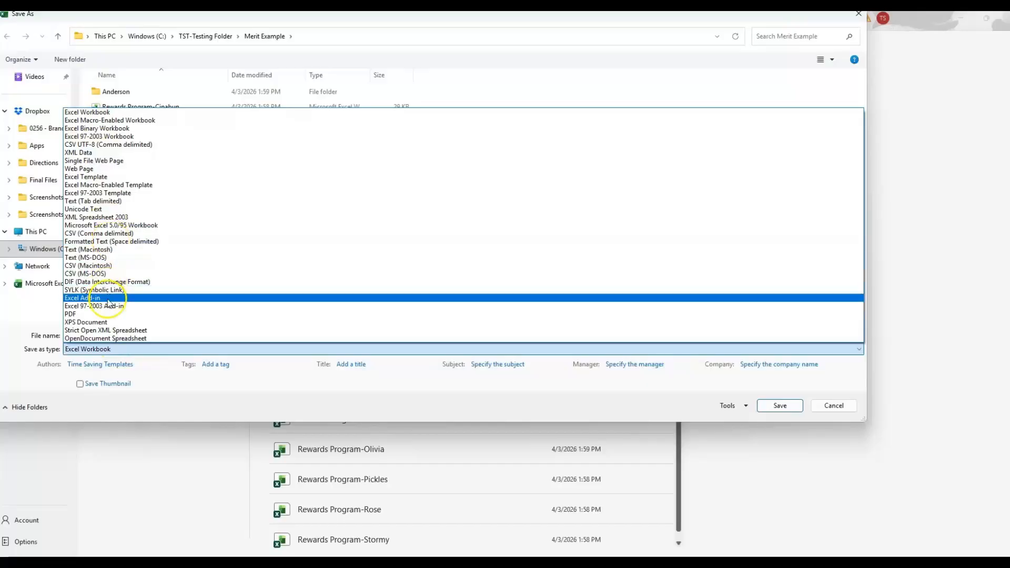
pyautogui.click(105, 314)
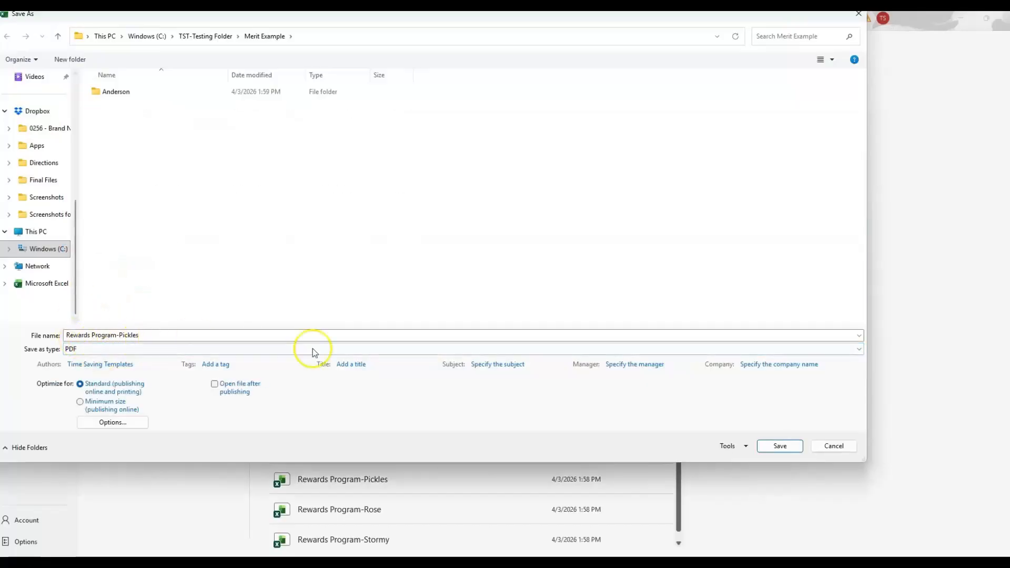
pyautogui.click(780, 446)
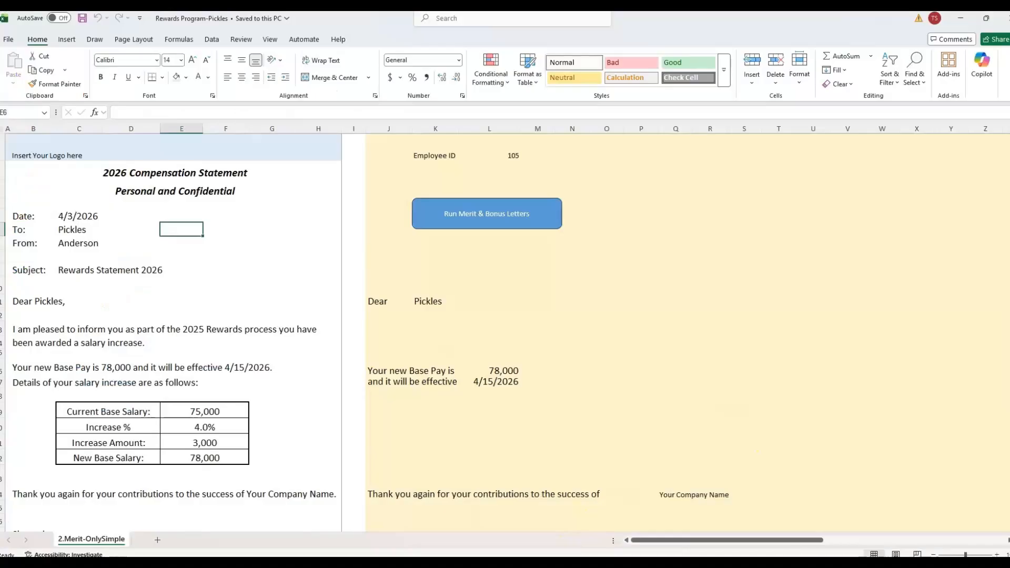
# Switch to the Merit Example folder in File Explorer and open the newly saved letter PDF to check it
pyautogui.moveTo(545, 557)
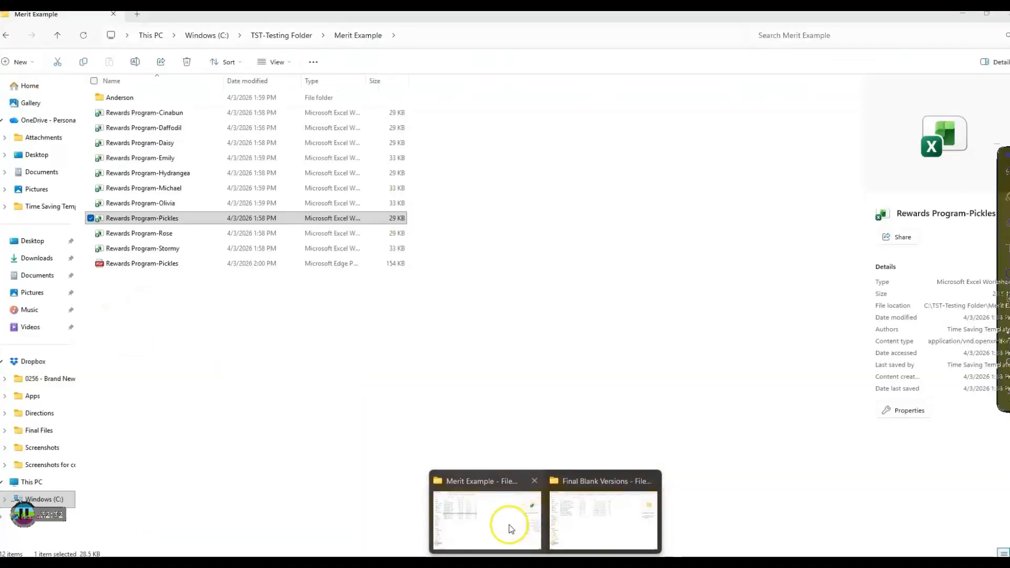
pyautogui.click(509, 528)
pyautogui.doubleClick(140, 263)
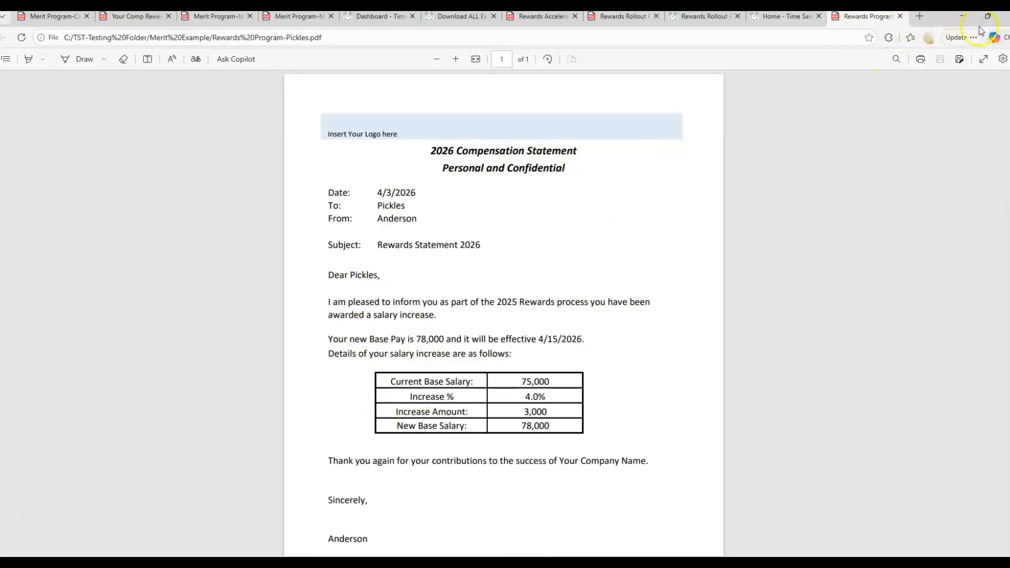
# Leave the PDF letter, return to the Merit Example folder in File Explorer and open the manager's subfolder of generated PDF letters
pyautogui.click(966, 17)
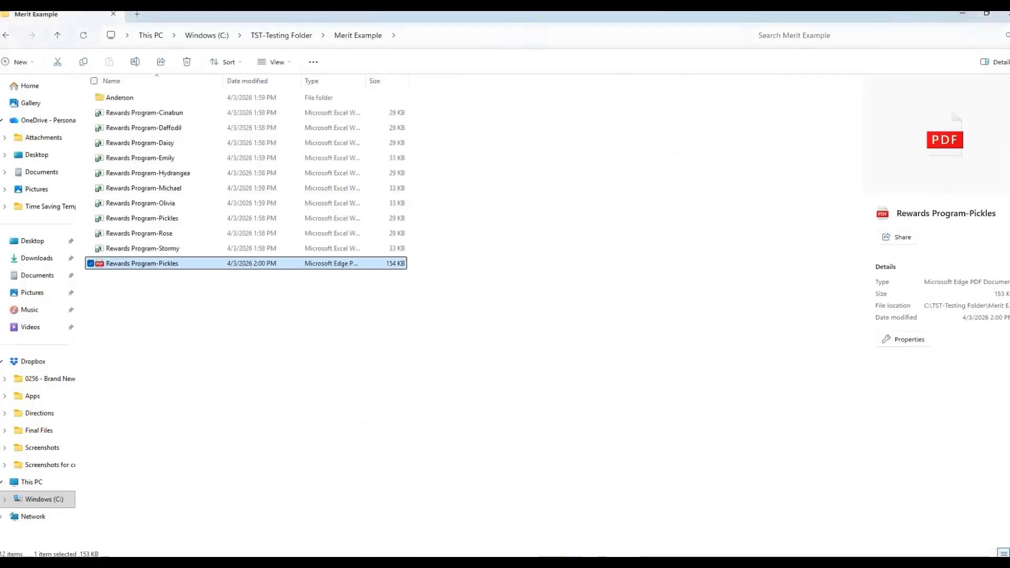
pyautogui.click(740, 503)
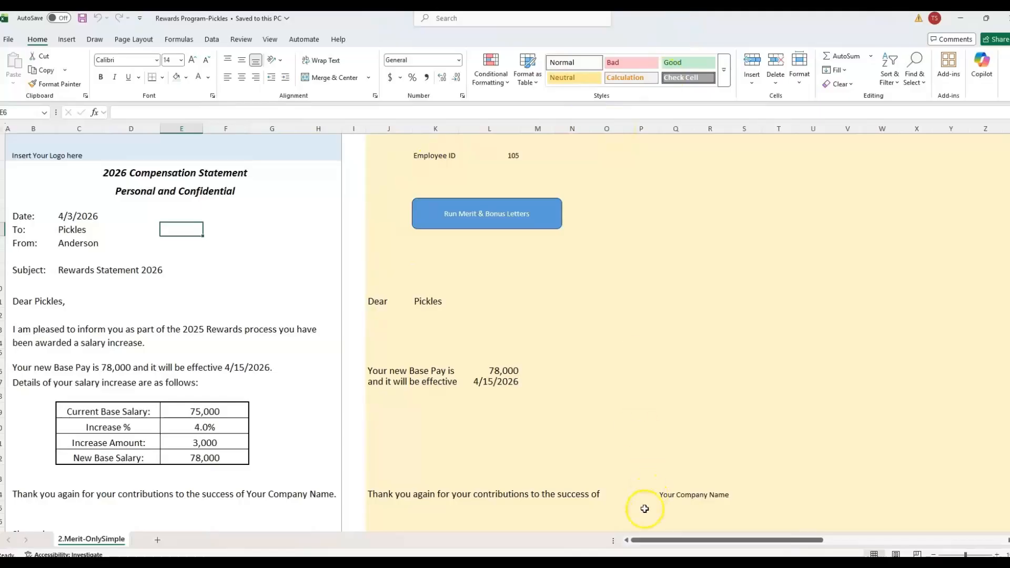
pyautogui.moveTo(545, 563)
pyautogui.click(487, 518)
pyautogui.doubleClick(164, 97)
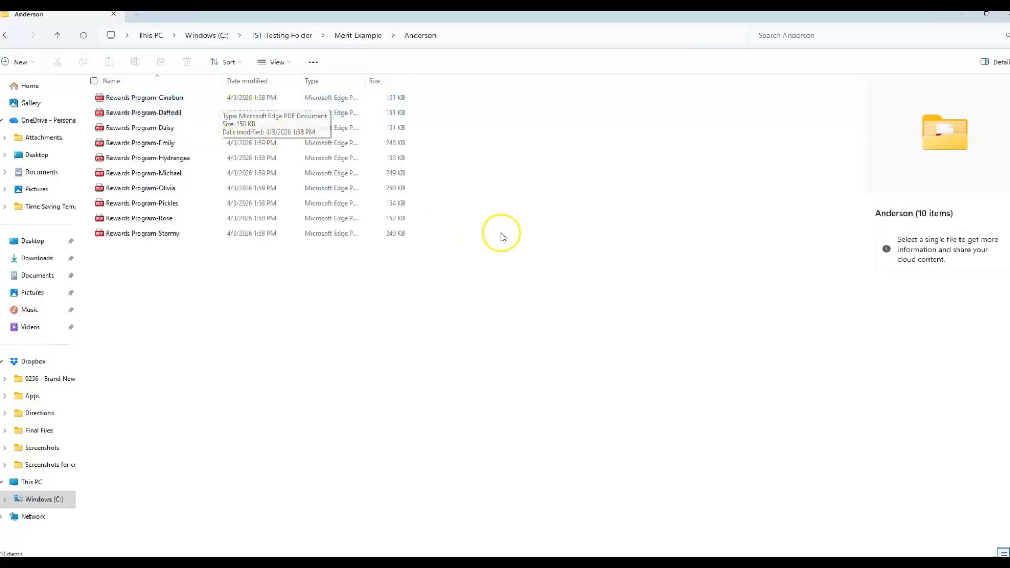
# Switch to the Edge window and review the Rewards Rollout Planner PDF, from its cover page to the Rewards Timeline
pyautogui.click(498, 565)
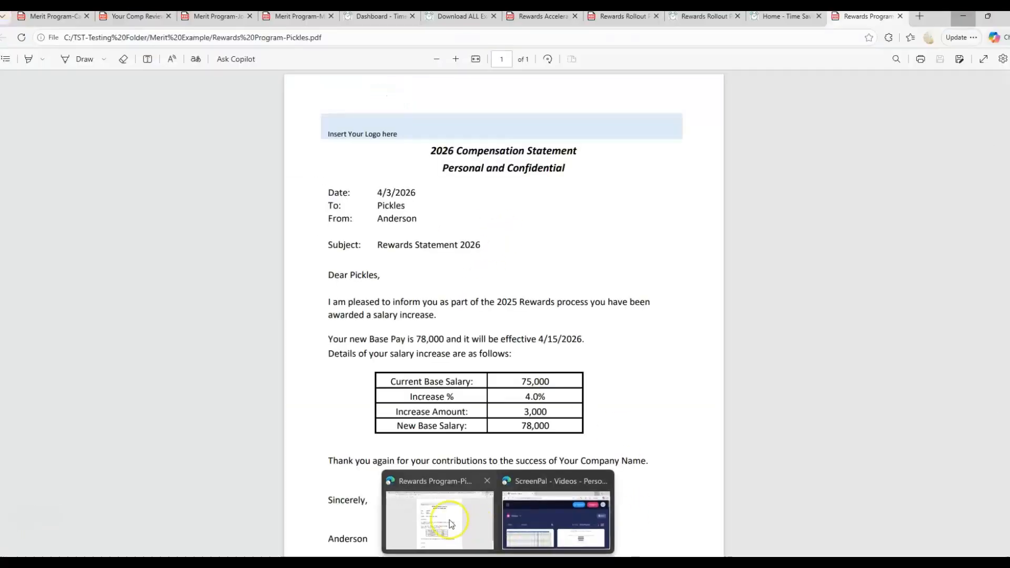
pyautogui.click(451, 523)
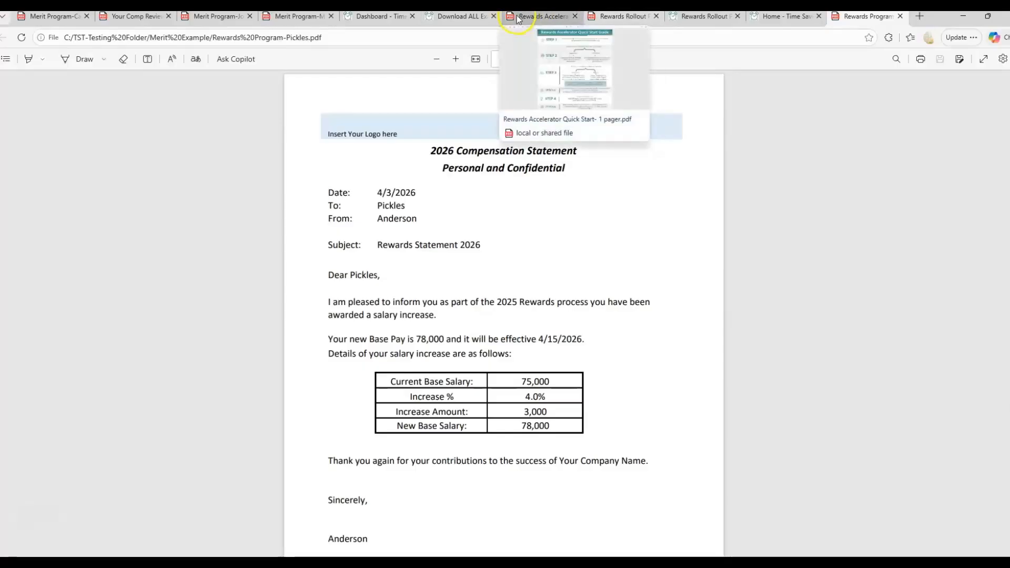
pyautogui.click(434, 18)
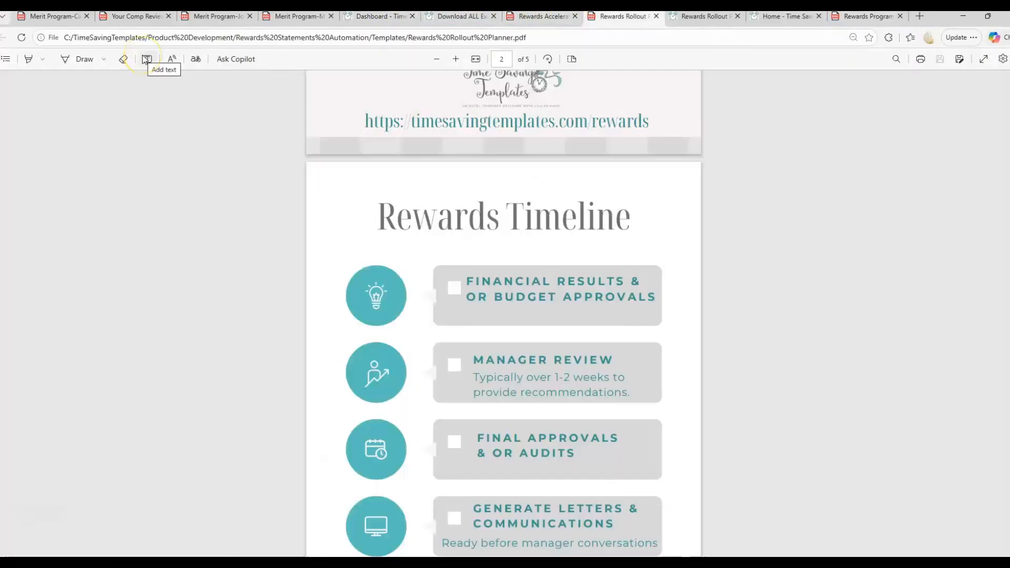
pyautogui.scroll(8, 629, 268)
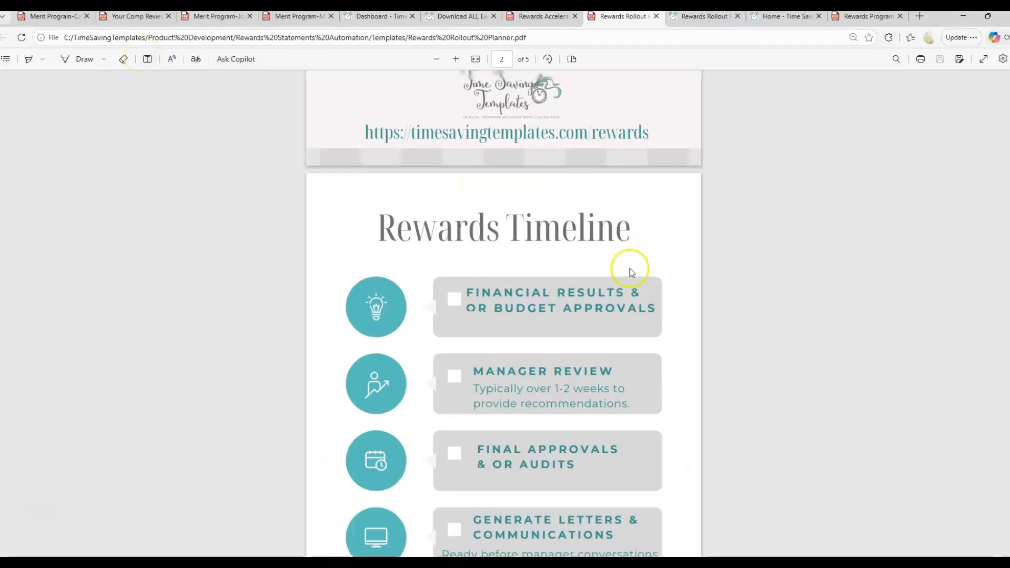
pyautogui.scroll(-10, 587, 321)
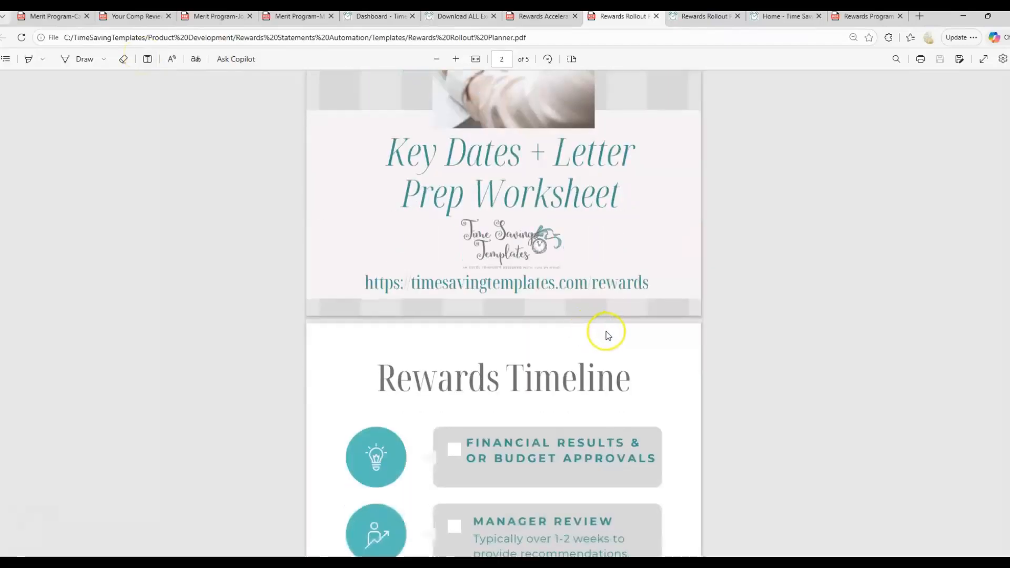